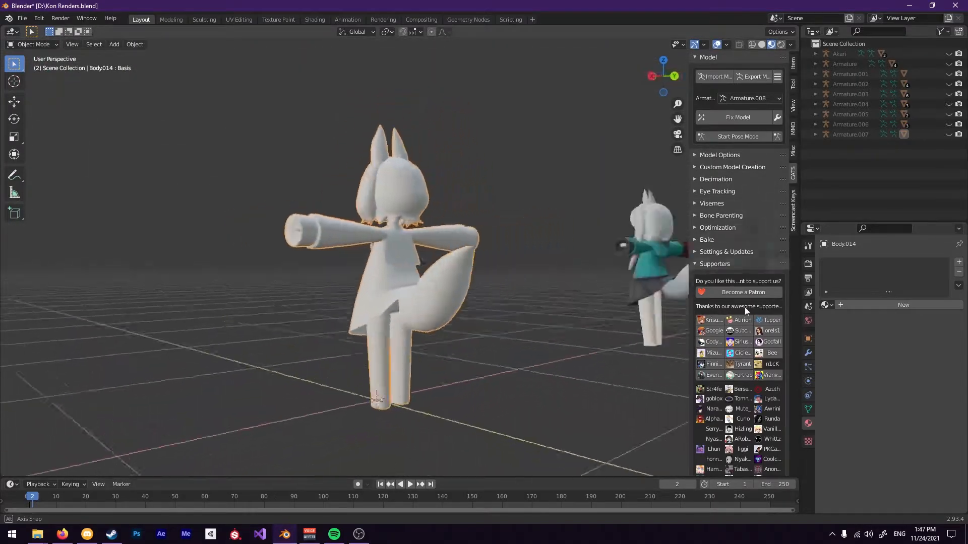
Select the untextured character mesh and give it a new material
{"action": "middle_click_drag", "start_coordinate": [497, 279], "coordinate": [462, 280]}
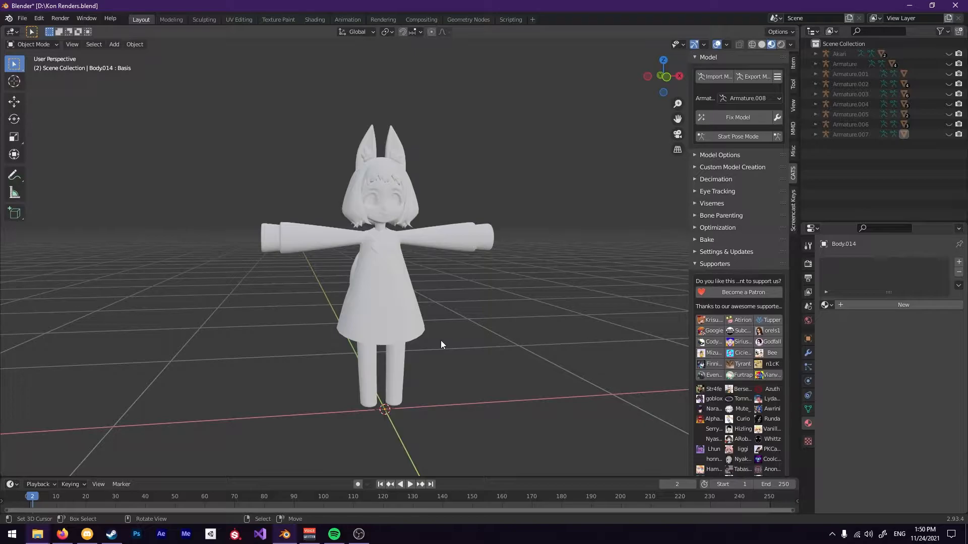
{"action": "middle_click_drag", "start_coordinate": [462, 327], "coordinate": [47, 306]}
{"action": "left_click", "coordinate": [373, 240]}
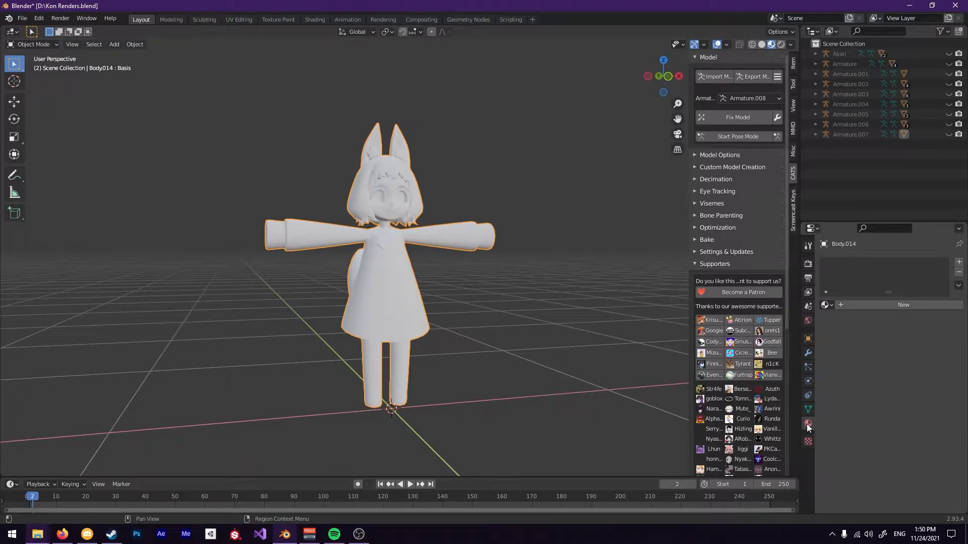
{"action": "left_click", "coordinate": [858, 304]}
{"action": "middle_click_drag", "start_coordinate": [451, 292], "coordinate": [471, 295]}
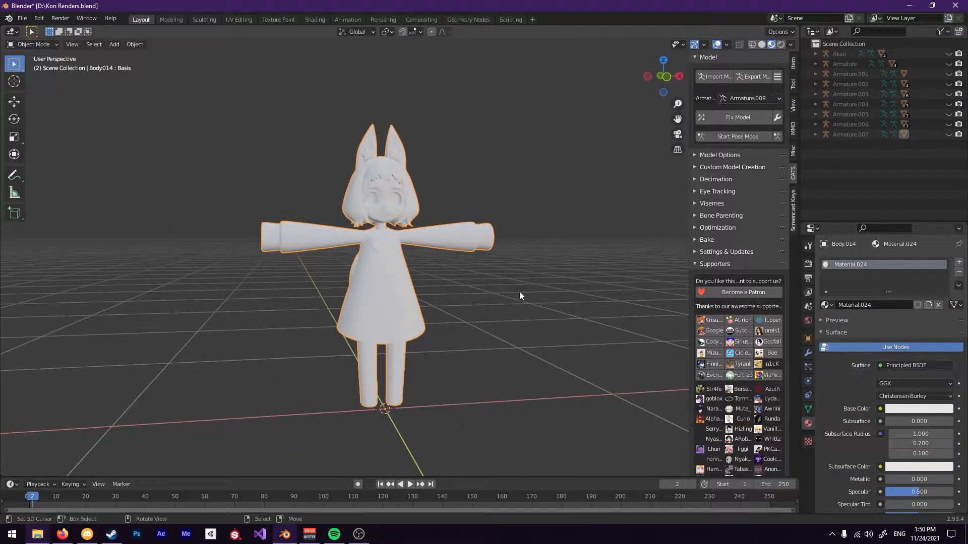
Open the new material's node setup in the Shading workspace
{"action": "left_click", "coordinate": [312, 20]}
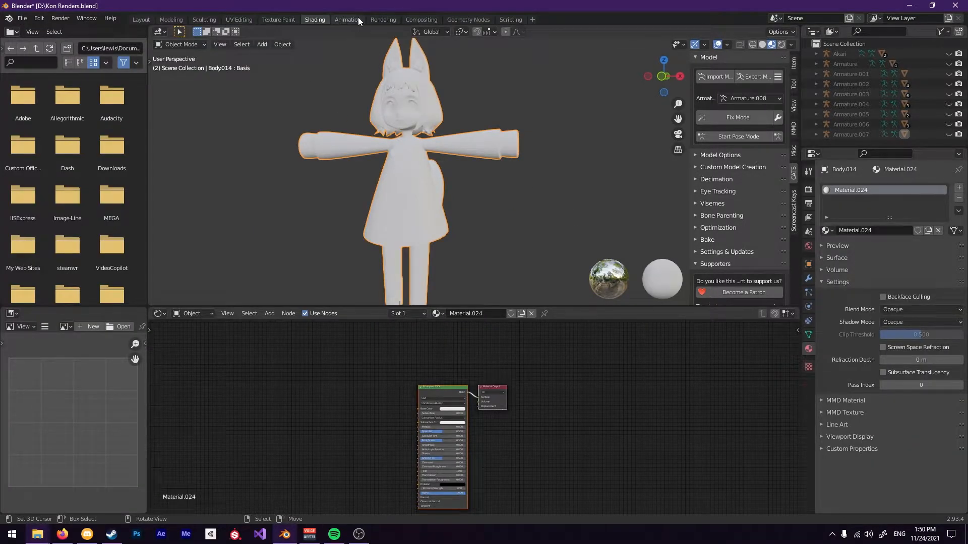
{"action": "left_click", "coordinate": [532, 19]}
{"action": "mouse_move", "coordinate": [492, 39]}
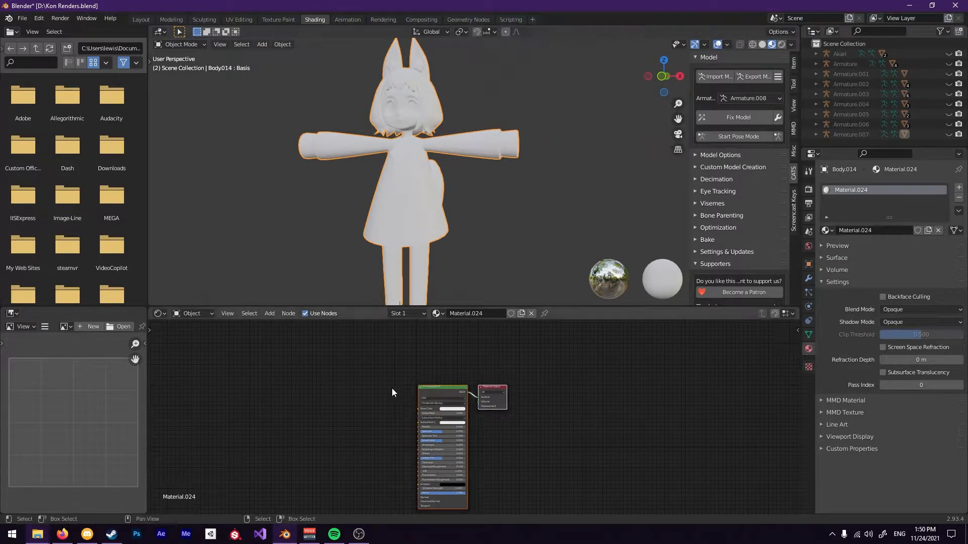
{"action": "left_click", "coordinate": [392, 406]}
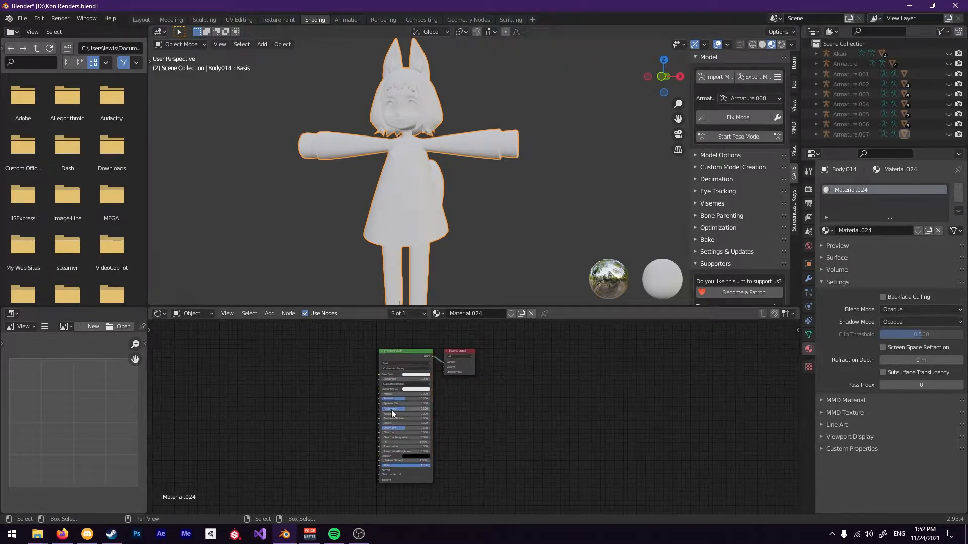
Examine the material's default Principled BSDF and Material Output nodes and how they affect the character
{"action": "middle_click_drag", "start_coordinate": [339, 352], "coordinate": [378, 358]}
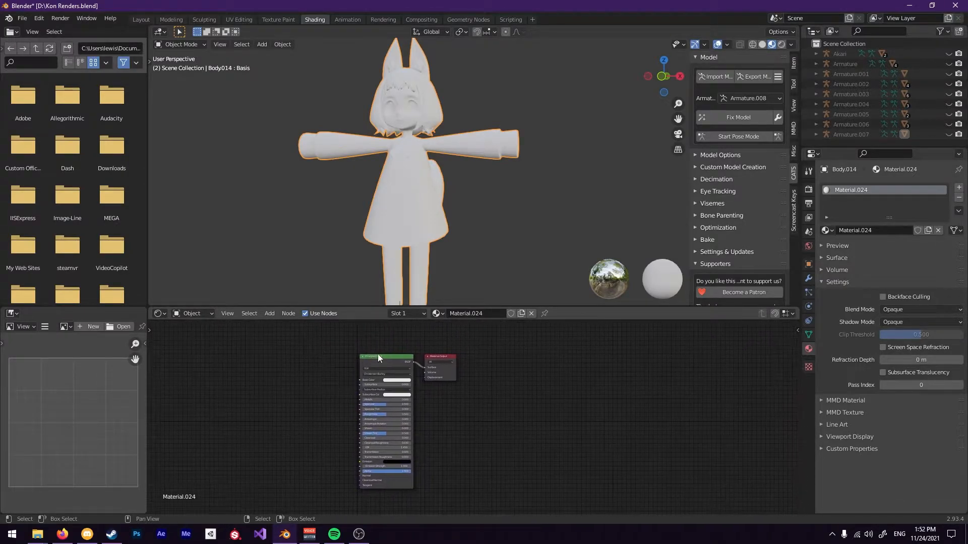
{"action": "middle_click_drag", "start_coordinate": [471, 414], "coordinate": [480, 423]}
{"action": "scroll", "coordinate": [464, 425], "scroll_direction": "up", "scroll_amount": 2}
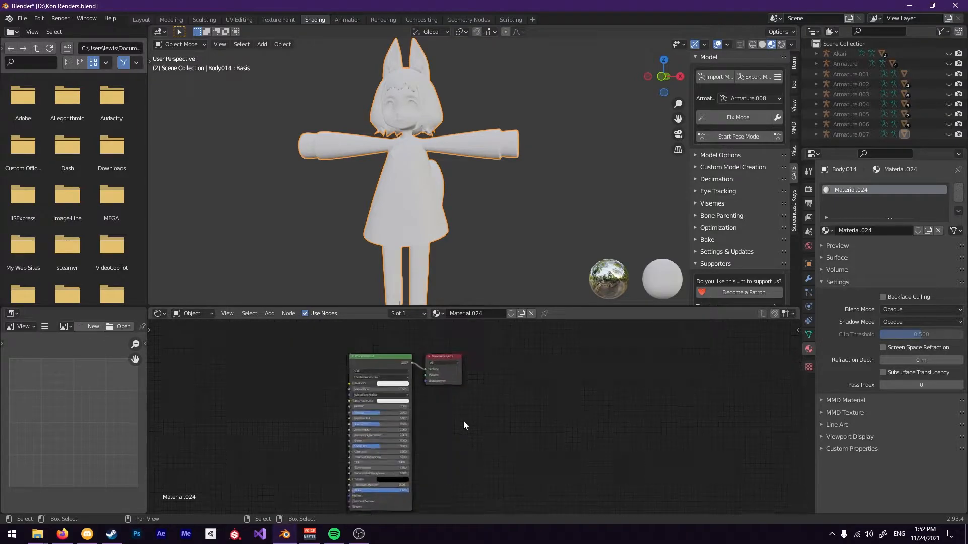
{"action": "middle_click_drag", "start_coordinate": [402, 408], "coordinate": [439, 457]}
{"action": "scroll", "coordinate": [441, 464], "scroll_direction": "up", "scroll_amount": 2}
{"action": "left_click_drag", "start_coordinate": [475, 407], "coordinate": [476, 404]}
{"action": "middle_click_drag", "start_coordinate": [441, 232], "coordinate": [297, 243]}
{"action": "left_click_drag", "start_coordinate": [455, 375], "coordinate": [466, 370]}
{"action": "middle_click_drag", "start_coordinate": [428, 212], "coordinate": [417, 154]}
{"action": "left_click_drag", "start_coordinate": [344, 391], "coordinate": [357, 368]}
{"action": "scroll", "coordinate": [406, 379], "scroll_direction": "up", "scroll_amount": 1}
{"action": "middle_click_drag", "start_coordinate": [406, 379], "coordinate": [450, 347]}
{"action": "scroll", "coordinate": [423, 388], "scroll_direction": "down", "scroll_amount": 1}
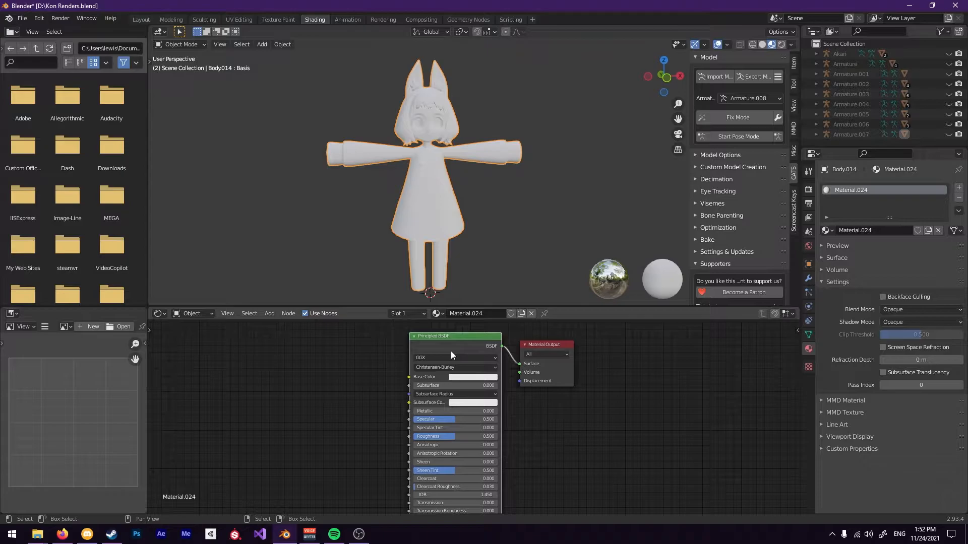
{"action": "mouse_move", "coordinate": [434, 343]}
{"action": "left_mouse_down"}
{"action": "mouse_move", "coordinate": [410, 348]}
{"action": "mouse_move", "coordinate": [443, 348]}
{"action": "mouse_move", "coordinate": [451, 353]}
{"action": "mouse_move", "coordinate": [445, 368]}
{"action": "mouse_move", "coordinate": [433, 340]}
{"action": "mouse_move", "coordinate": [448, 338]}
{"action": "mouse_move", "coordinate": [431, 356]}
{"action": "mouse_move", "coordinate": [436, 339]}
{"action": "left_mouse_up"}
{"action": "left_click_drag", "start_coordinate": [418, 335], "coordinate": [437, 330]}
{"action": "left_click", "coordinate": [406, 374]}
Hide the 3D viewport's sidebar and examine the remaining Principled BSDF inputs down to Tangent
{"action": "middle_click_drag", "start_coordinate": [529, 439], "coordinate": [640, 405]}
{"action": "scroll", "coordinate": [543, 396], "scroll_direction": "down", "scroll_amount": 1}
{"action": "key", "text": "n"}
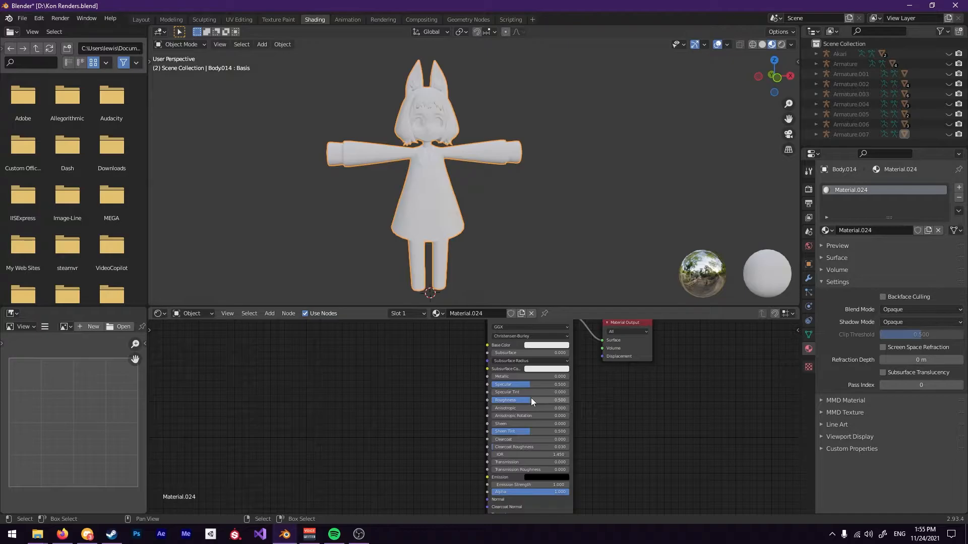
{"action": "middle_click_drag", "start_coordinate": [506, 481], "coordinate": [529, 433]}
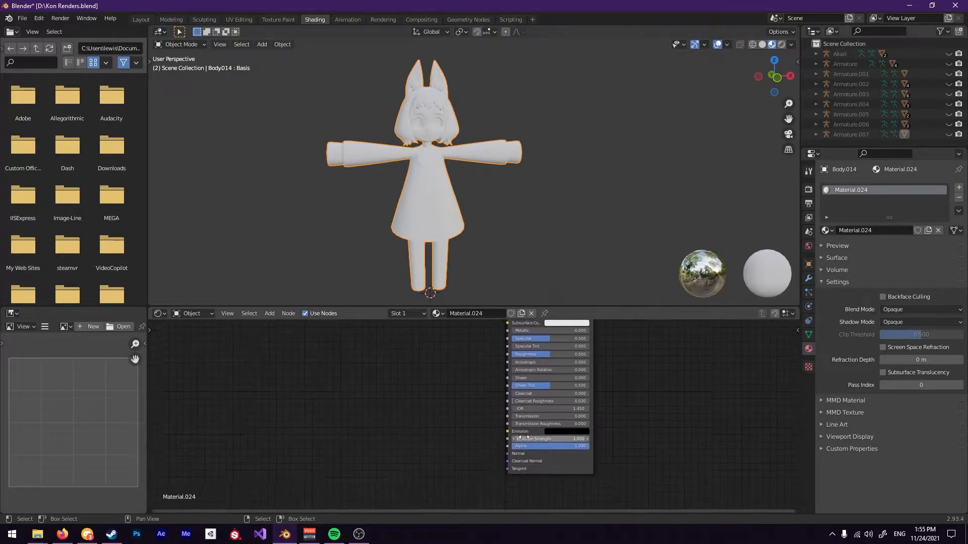
{"action": "middle_click_drag", "start_coordinate": [495, 334], "coordinate": [473, 411]}
{"action": "scroll", "coordinate": [472, 412], "scroll_direction": "up", "scroll_amount": 4}
{"action": "middle_click_drag", "start_coordinate": [451, 375], "coordinate": [466, 436]}
{"action": "scroll", "coordinate": [408, 151], "scroll_direction": "down", "scroll_amount": 1}
Add Kon-White.png from the Textures folder as an image texture node and connect its Color to the Principled BSDF's Base Color
{"action": "middle_click_drag", "start_coordinate": [407, 151], "coordinate": [217, 152]}
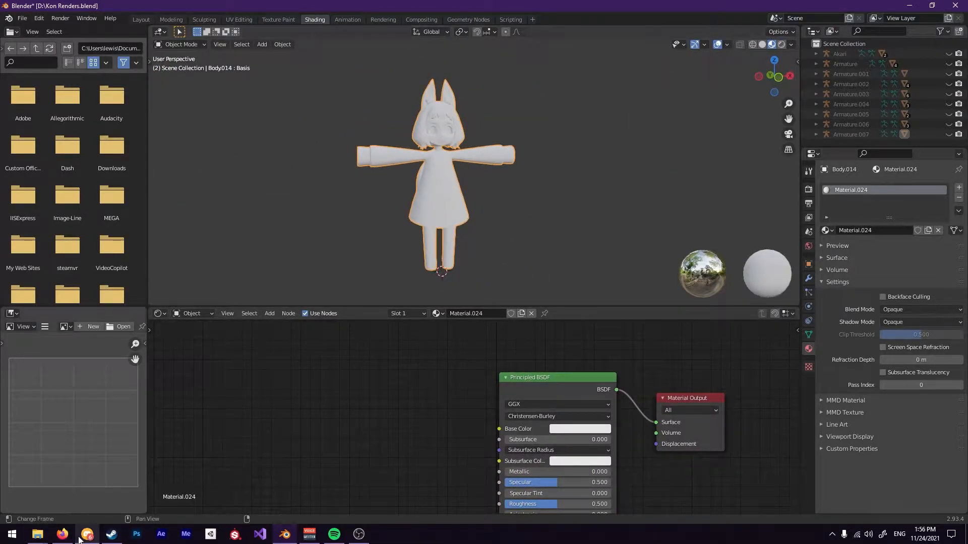
{"action": "mouse_move", "coordinate": [40, 537]}
{"action": "left_click", "coordinate": [103, 497]}
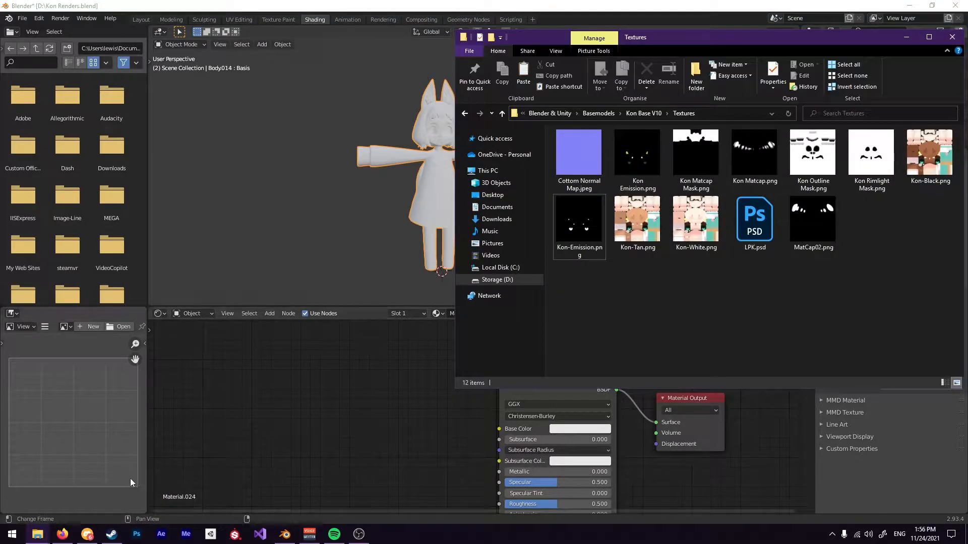
{"action": "left_click_drag", "start_coordinate": [694, 220], "coordinate": [301, 371]}
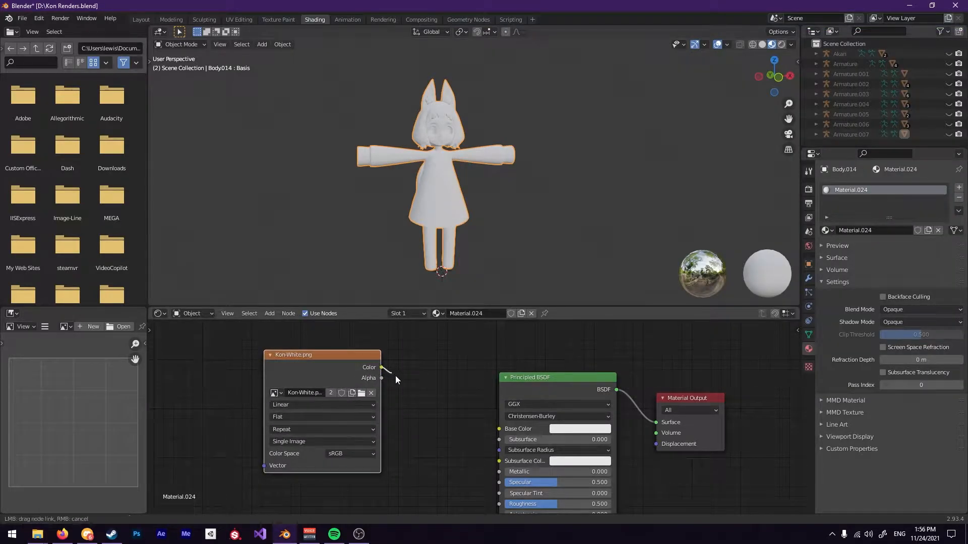
{"action": "left_click_drag", "start_coordinate": [500, 428], "coordinate": [501, 428]}
{"action": "middle_click_drag", "start_coordinate": [389, 176], "coordinate": [455, 190]}
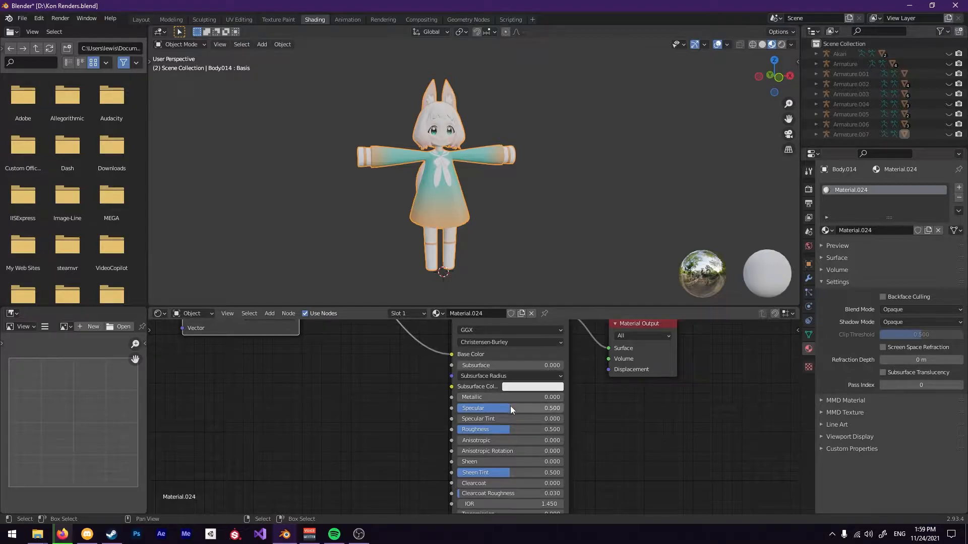
Try the Principled BSDF's Metallic value at 1.000 on the character, and return it to 0.000
{"action": "middle_click_drag", "start_coordinate": [630, 442], "coordinate": [594, 462]}
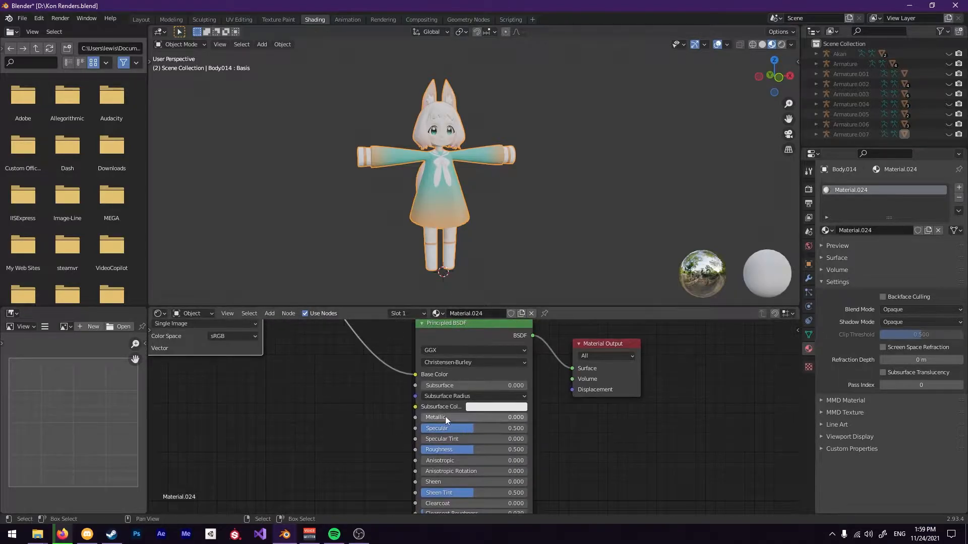
{"action": "left_click_drag", "start_coordinate": [435, 417], "coordinate": [528, 417]}
{"action": "middle_click_drag", "start_coordinate": [453, 242], "coordinate": [227, 247]}
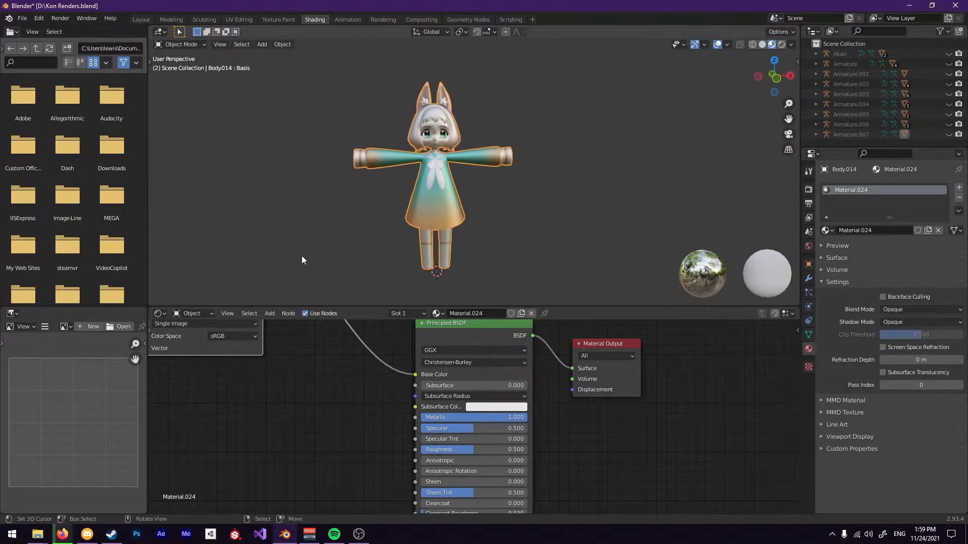
{"action": "left_click_drag", "start_coordinate": [496, 422], "coordinate": [422, 422]}
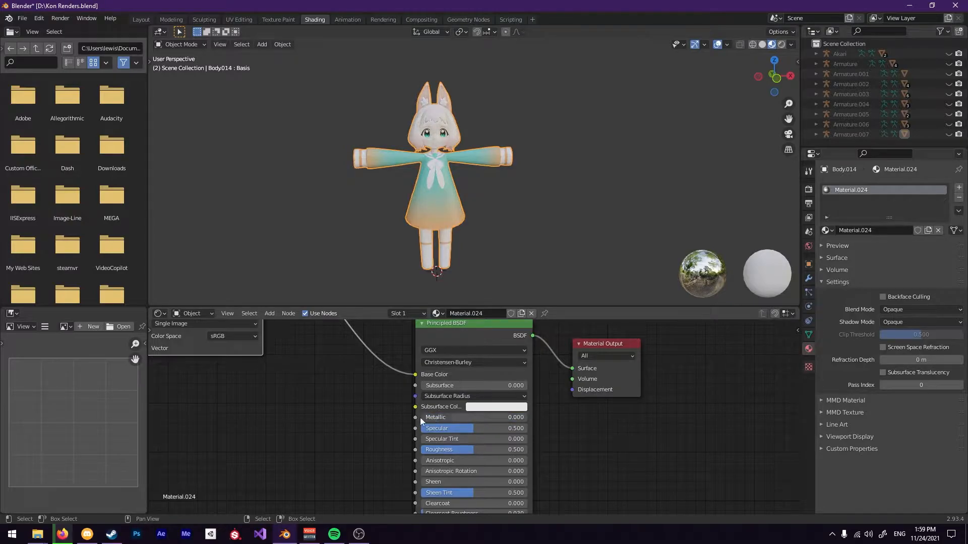
Preview the Kon-Emission.png image from the Textures folder and close it again
{"action": "mouse_move", "coordinate": [37, 538]}
{"action": "left_click", "coordinate": [152, 485]}
{"action": "left_click", "coordinate": [581, 217]}
{"action": "double_click", "coordinate": [576, 240]}
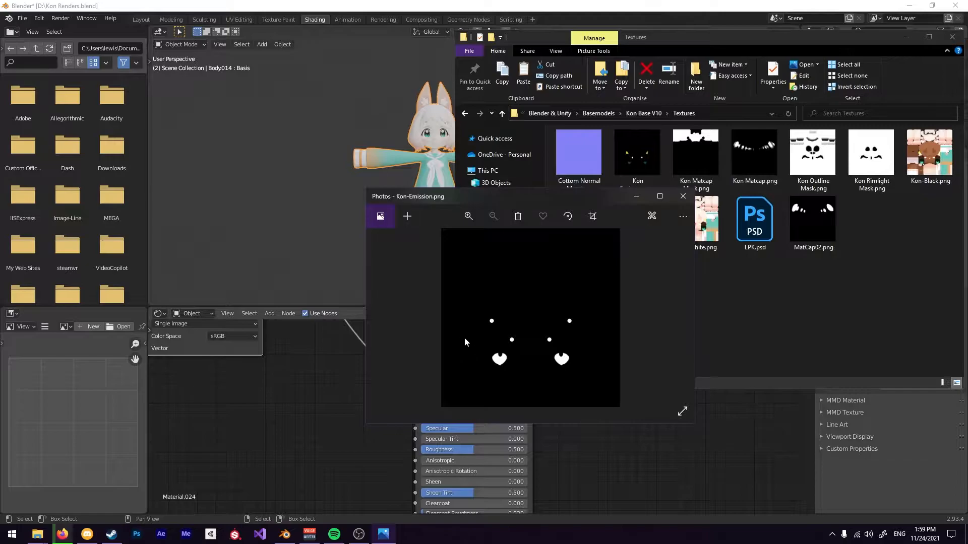
{"action": "left_click", "coordinate": [683, 196]}
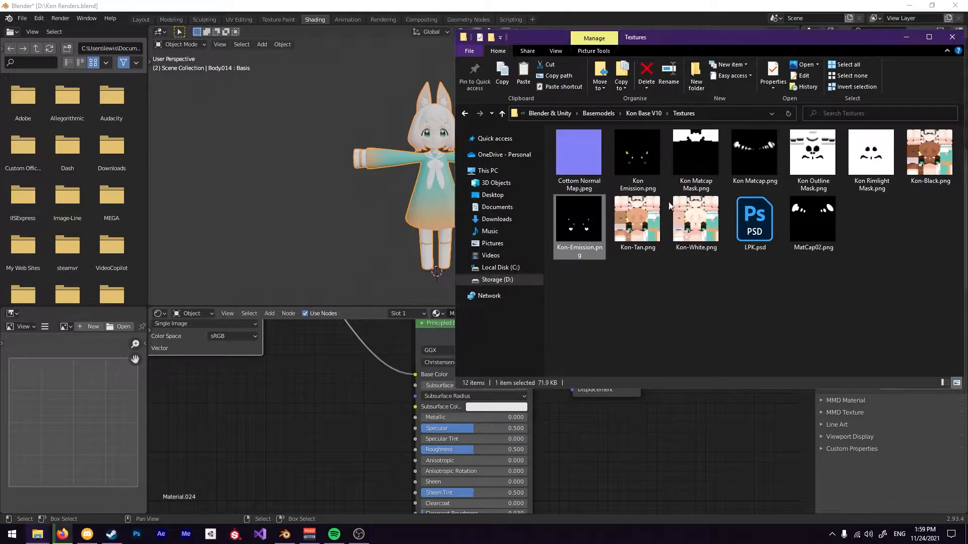
Add Kon-Emission.png as an image texture node with Non-Color color space and connect its Color to the Principled BSDF's Metallic input
{"action": "left_click_drag", "start_coordinate": [581, 227], "coordinate": [297, 414]}
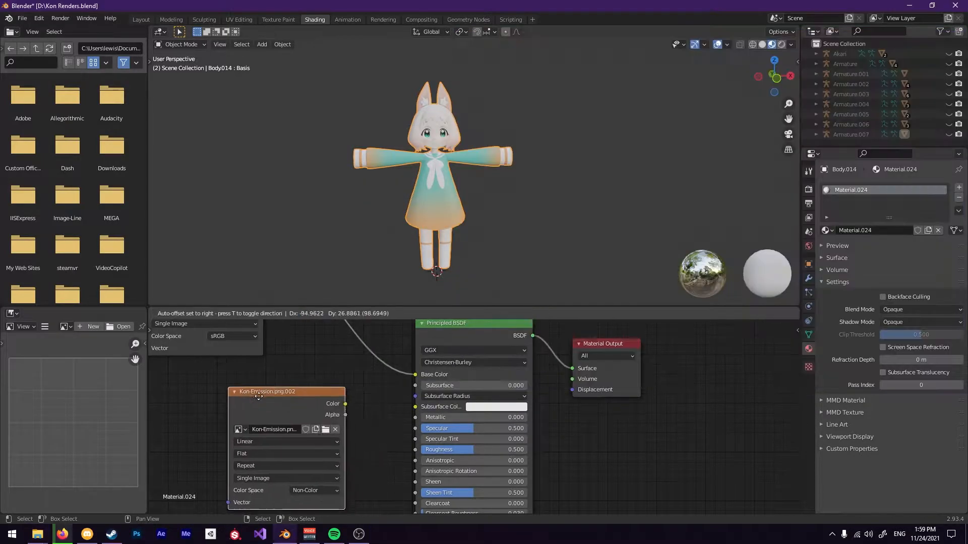
{"action": "left_click_drag", "start_coordinate": [254, 495], "coordinate": [225, 471]}
{"action": "left_click", "coordinate": [275, 472]}
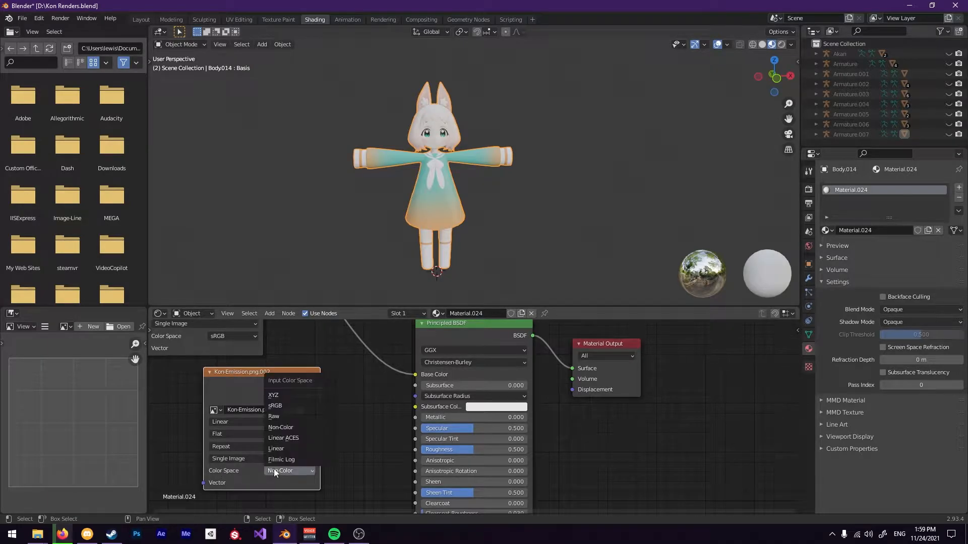
{"action": "left_click", "coordinate": [277, 433]}
{"action": "left_click_drag", "start_coordinate": [271, 385], "coordinate": [231, 382]}
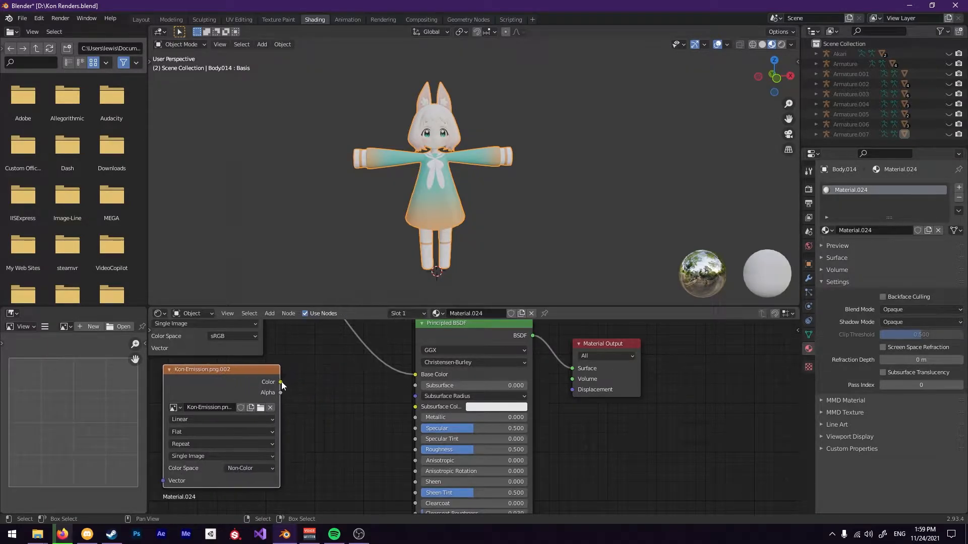
{"action": "left_click_drag", "start_coordinate": [324, 389], "coordinate": [417, 419]}
Compare the character's eyes with the Kon-Emission texture node muted and unmuted, and delete that node
{"action": "scroll", "coordinate": [415, 189], "scroll_direction": "up", "scroll_amount": 6}
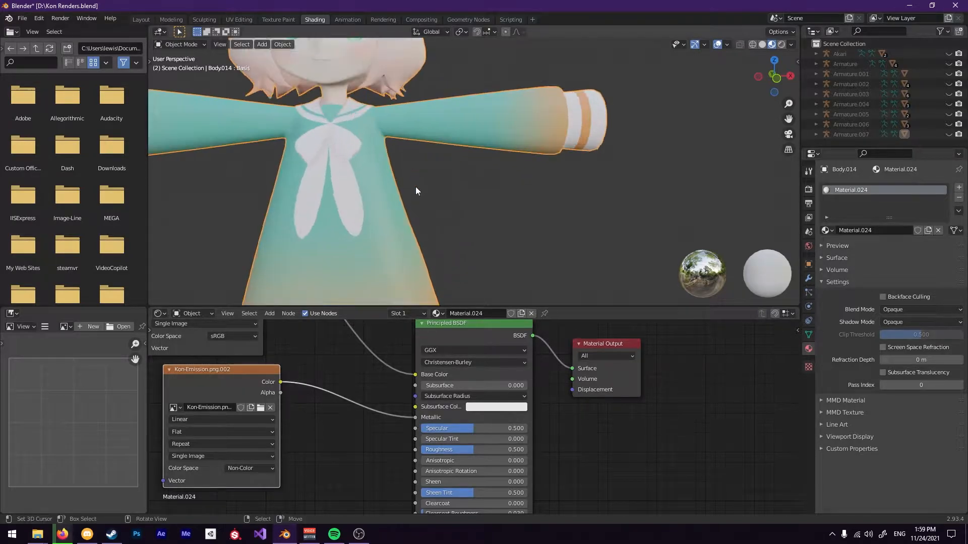
{"action": "scroll", "coordinate": [452, 216], "scroll_direction": "up", "scroll_amount": 5}
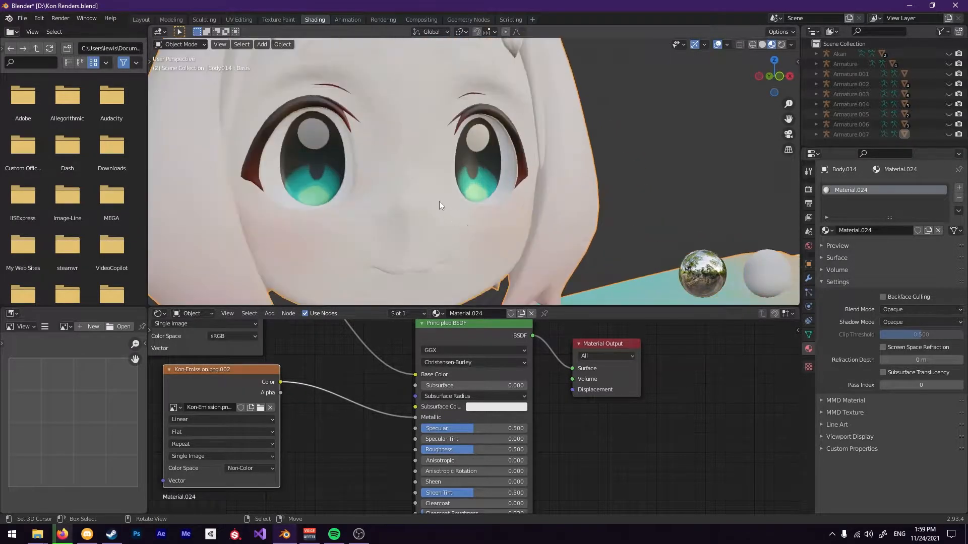
{"action": "middle_click_drag", "start_coordinate": [460, 200], "coordinate": [342, 193]}
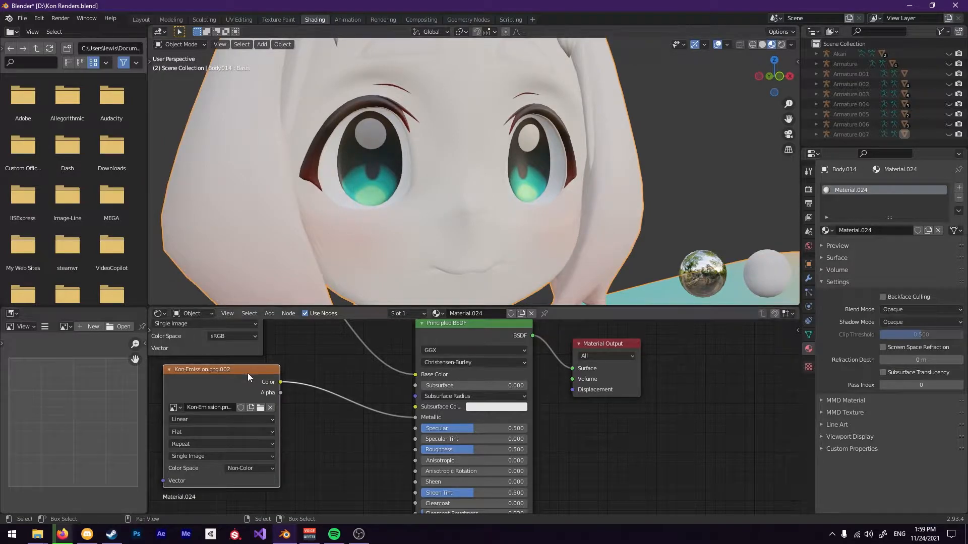
{"action": "key", "text": "m"}
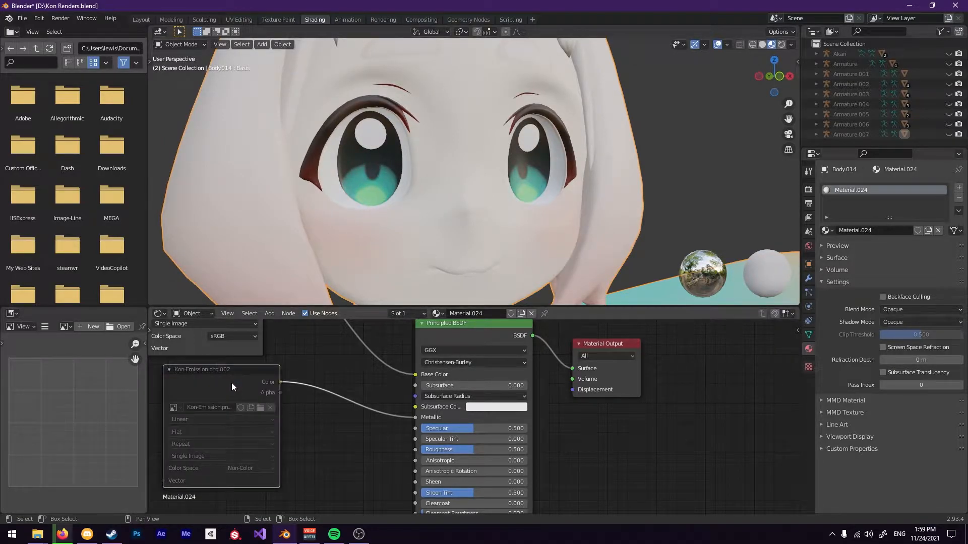
{"action": "left_click_drag", "start_coordinate": [186, 387], "coordinate": [198, 396]}
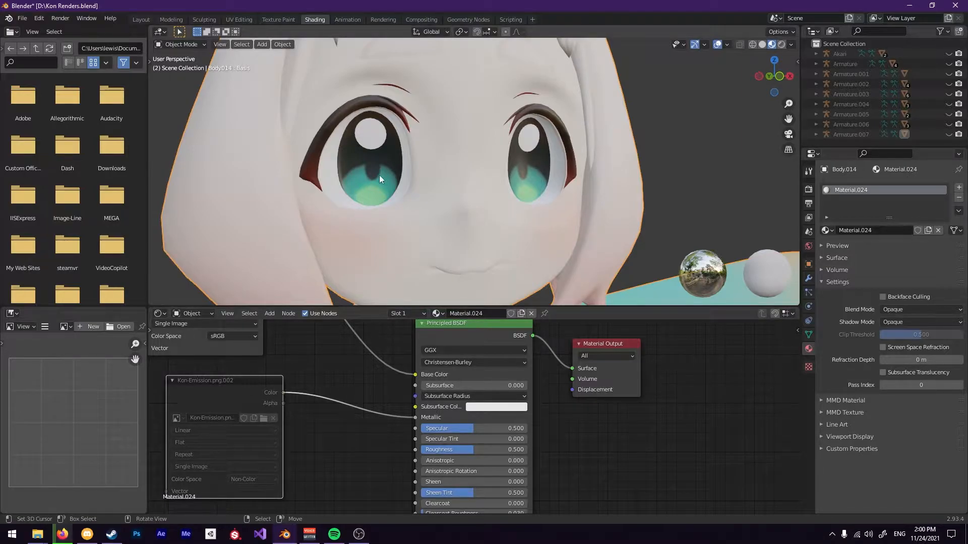
{"action": "key", "text": "m"}
{"action": "key", "text": "x"}
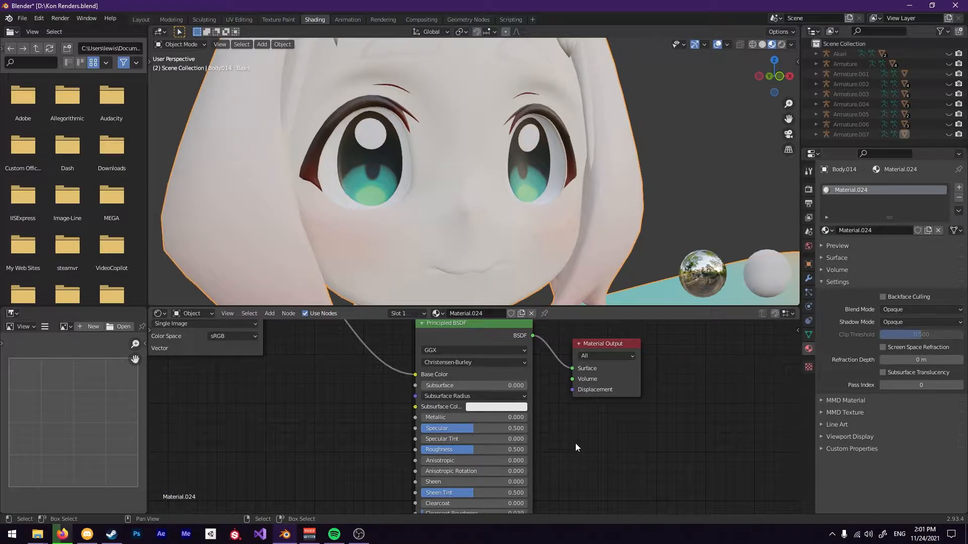
Try raising and lowering the Principled BSDF's Specular value to compare its effect on the character
{"action": "scroll", "coordinate": [528, 225], "scroll_direction": "down", "scroll_amount": 6}
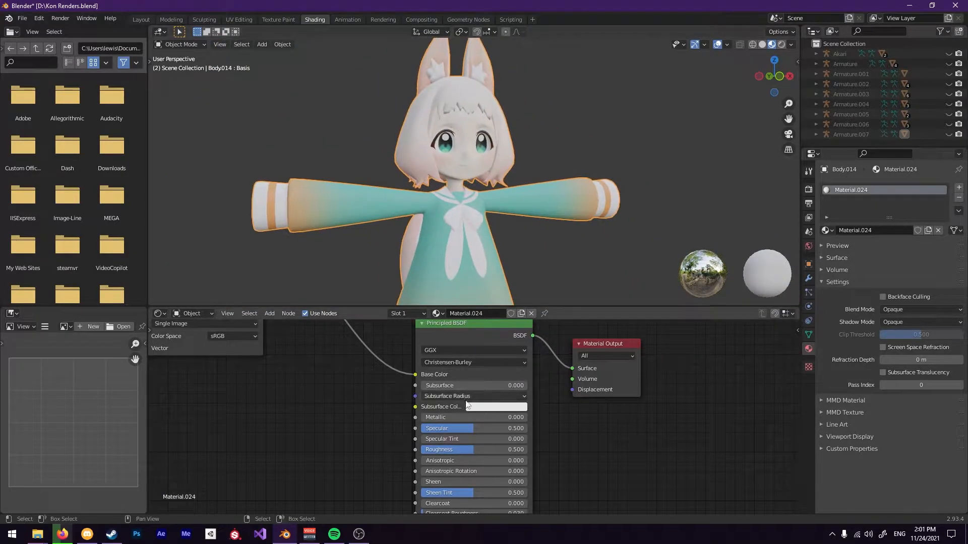
{"action": "left_click_drag", "start_coordinate": [458, 429], "coordinate": [524, 429]}
{"action": "middle_click_drag", "start_coordinate": [497, 282], "coordinate": [549, 260]}
{"action": "left_click_drag", "start_coordinate": [504, 428], "coordinate": [424, 428]}
{"action": "mouse_move", "coordinate": [524, 222]}
{"action": "middle_mouse_down"}
{"action": "mouse_move", "coordinate": [589, 182]}
{"action": "mouse_move", "coordinate": [470, 218]}
{"action": "mouse_move", "coordinate": [557, 220]}
{"action": "mouse_move", "coordinate": [513, 208]}
{"action": "middle_mouse_up"}
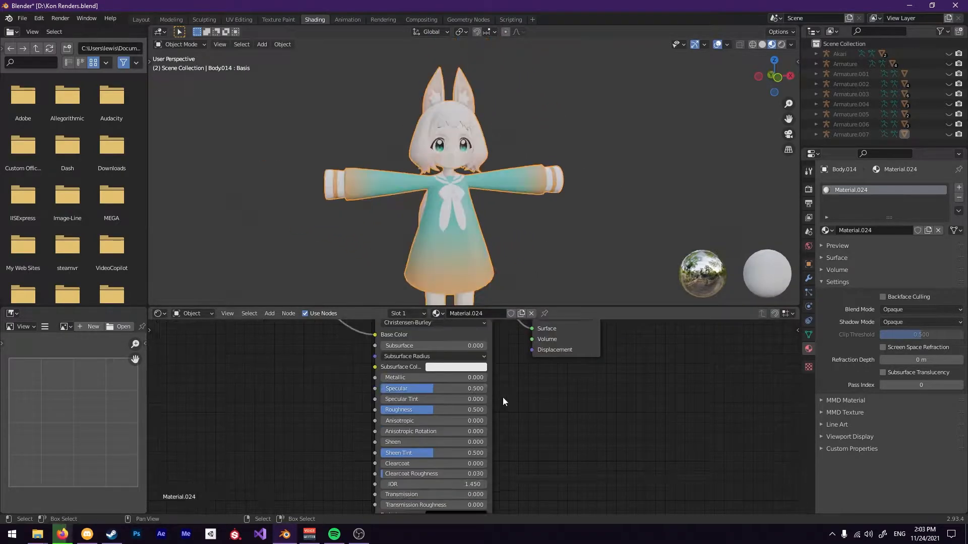
Try a high Roughness on the Principled BSDF, and bring Roughness down to 0.000 for comparison
{"action": "scroll", "coordinate": [469, 260], "scroll_direction": "down", "scroll_amount": 2}
{"action": "middle_click_drag", "start_coordinate": [467, 284], "coordinate": [449, 271], "text": "shift"}
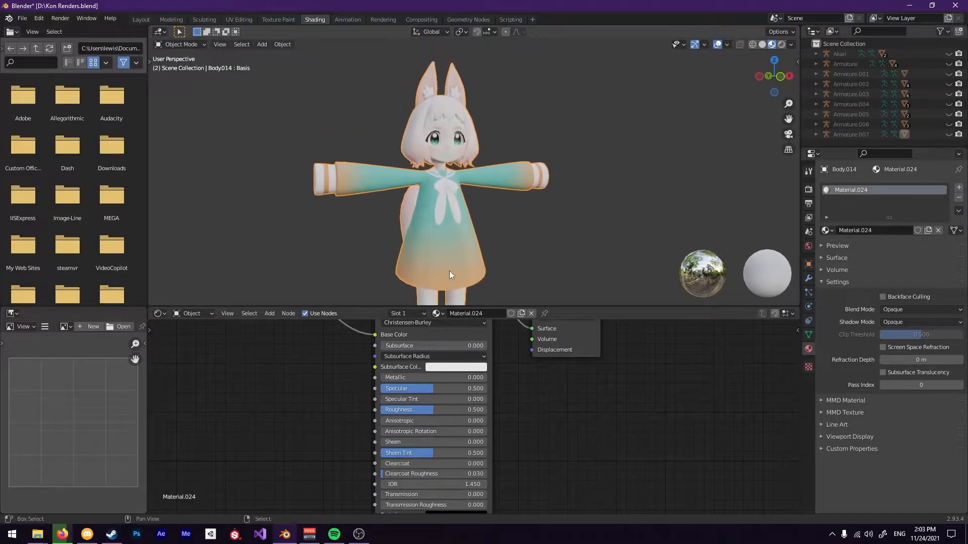
{"action": "middle_click_drag", "start_coordinate": [474, 262], "coordinate": [305, 271]}
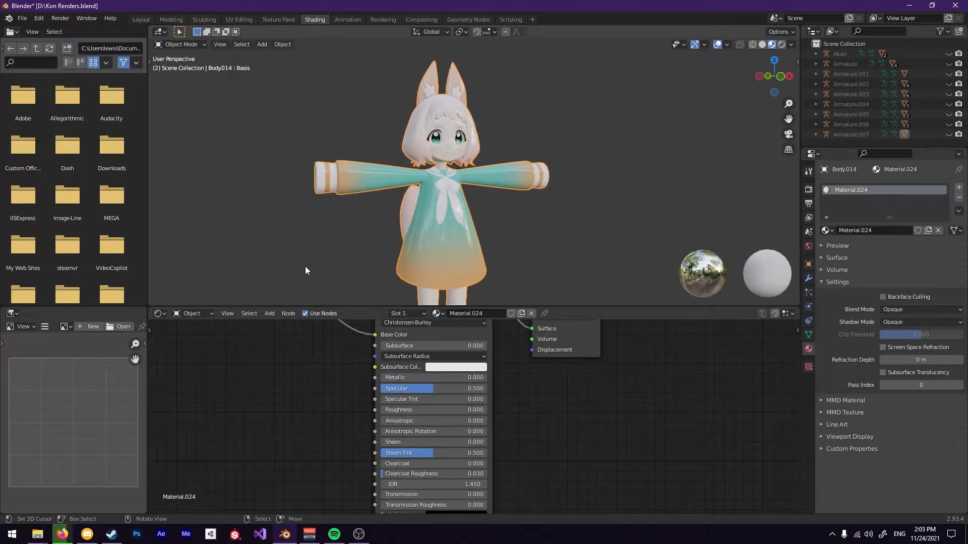
{"action": "left_click_drag", "start_coordinate": [399, 409], "coordinate": [484, 410]}
{"action": "middle_click_drag", "start_coordinate": [473, 264], "coordinate": [454, 228]}
{"action": "left_click_drag", "start_coordinate": [474, 410], "coordinate": [379, 410]}
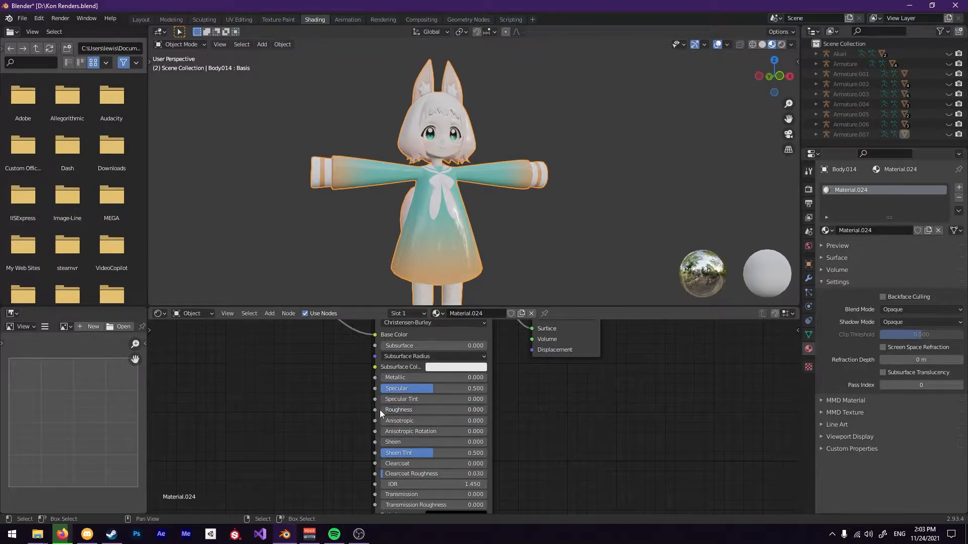
Try the lowest and highest Specular values with the Roughness at 0.000 to compare the reflections
{"action": "left_click", "coordinate": [404, 391]}
{"action": "left_click", "coordinate": [403, 381]}
{"action": "left_click_drag", "start_coordinate": [426, 387], "coordinate": [379, 389]}
{"action": "middle_click_drag", "start_coordinate": [438, 260], "coordinate": [418, 262]}
{"action": "left_click_drag", "start_coordinate": [403, 389], "coordinate": [487, 389]}
{"action": "middle_click_drag", "start_coordinate": [465, 287], "coordinate": [452, 263]}
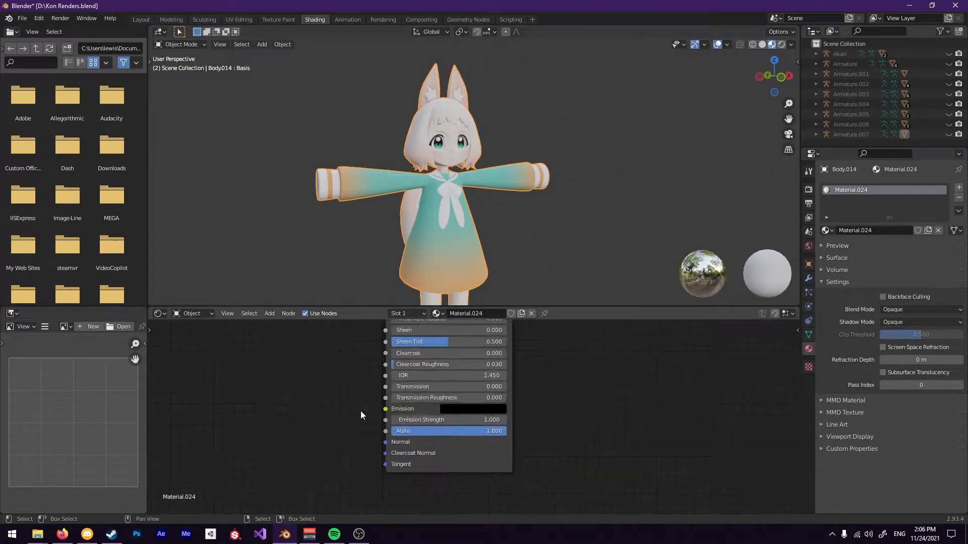
Open the Textures folder in File Explorer and preview the Kon Emission.png image
{"action": "scroll", "coordinate": [361, 410], "scroll_direction": "up", "scroll_amount": 2}
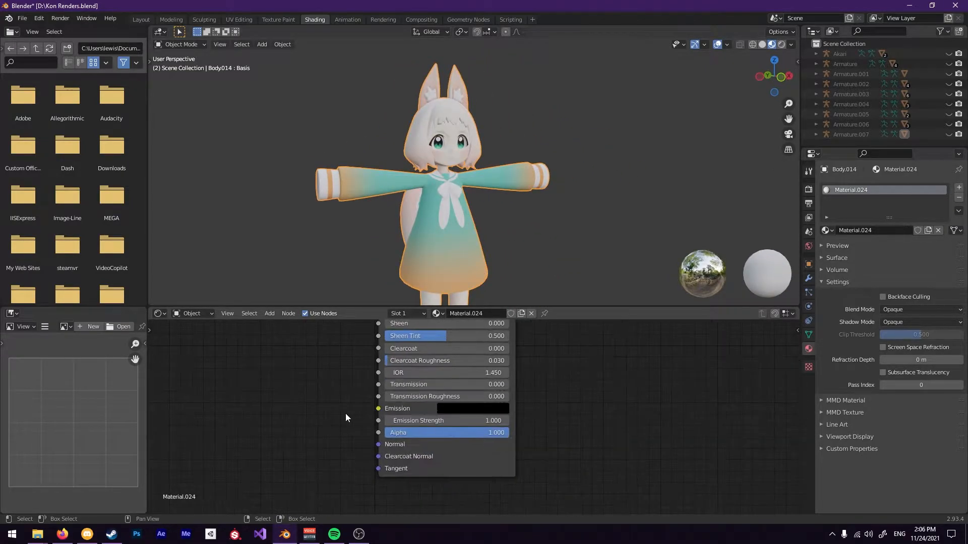
{"action": "mouse_move", "coordinate": [462, 258]}
{"action": "middle_mouse_down"}
{"action": "mouse_move", "coordinate": [432, 255]}
{"action": "mouse_move", "coordinate": [466, 260]}
{"action": "middle_mouse_up"}
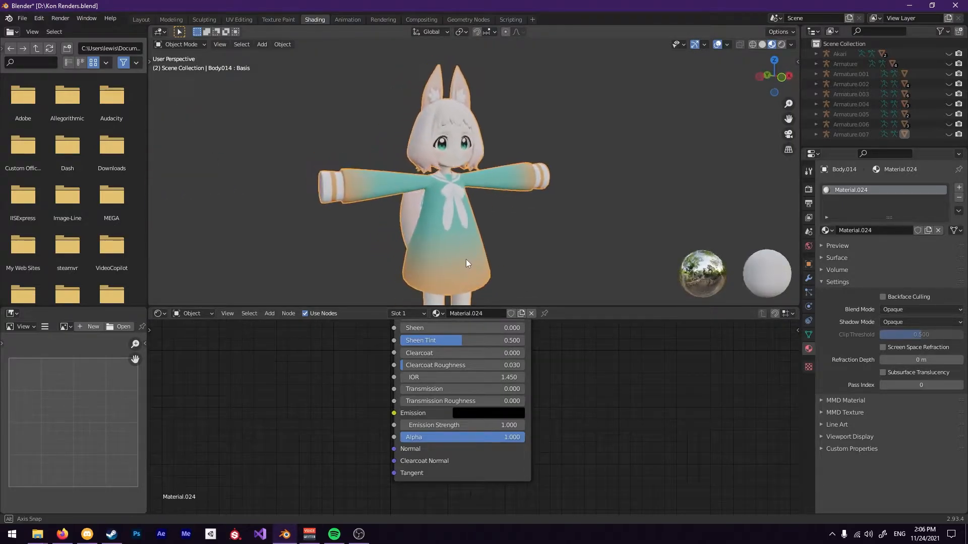
{"action": "left_click", "coordinate": [37, 534]}
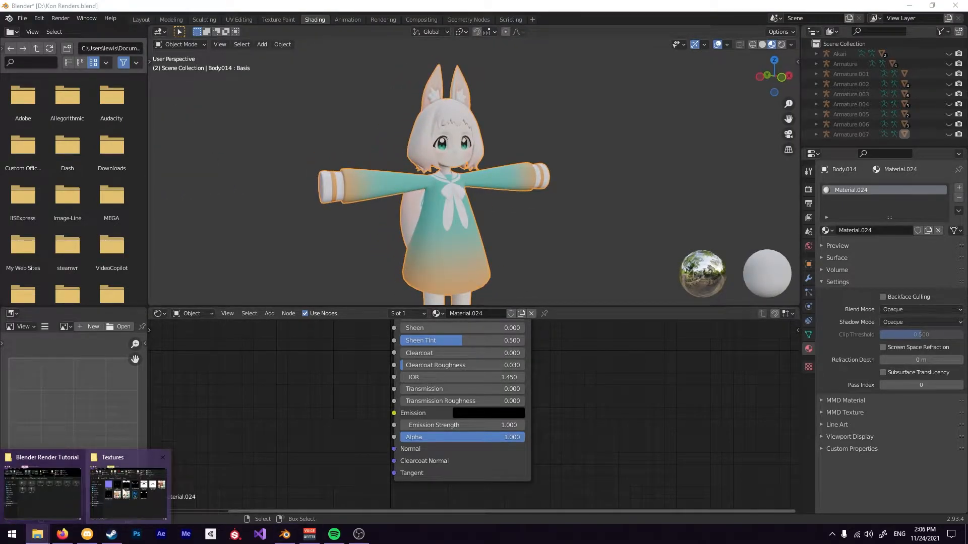
{"action": "mouse_move", "coordinate": [461, 218]}
{"action": "middle_mouse_down"}
{"action": "mouse_move", "coordinate": [435, 200]}
{"action": "mouse_move", "coordinate": [427, 175]}
{"action": "mouse_move", "coordinate": [447, 219]}
{"action": "middle_mouse_up"}
{"action": "scroll", "coordinate": [457, 168], "scroll_direction": "up", "scroll_amount": 5}
{"action": "scroll", "coordinate": [450, 226], "scroll_direction": "down", "scroll_amount": 5}
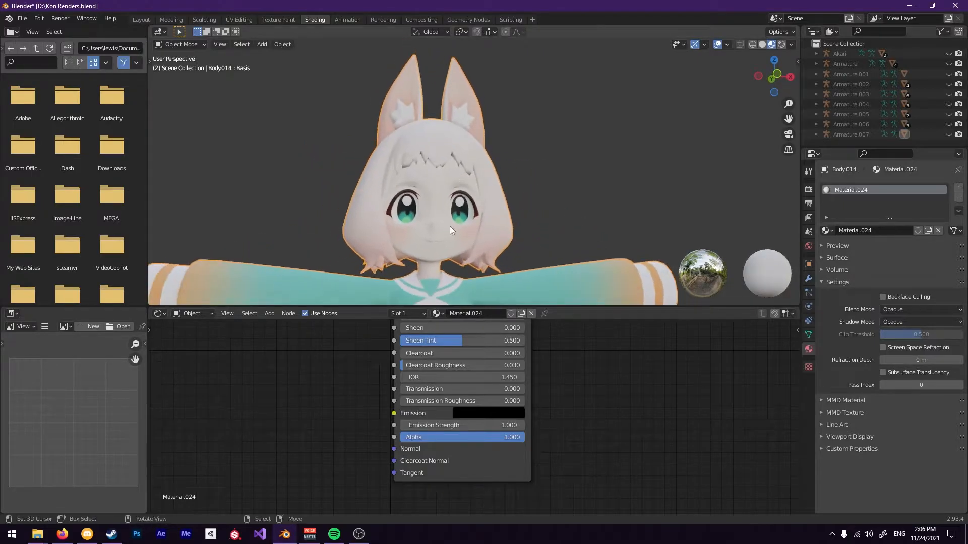
{"action": "mouse_move", "coordinate": [38, 534]}
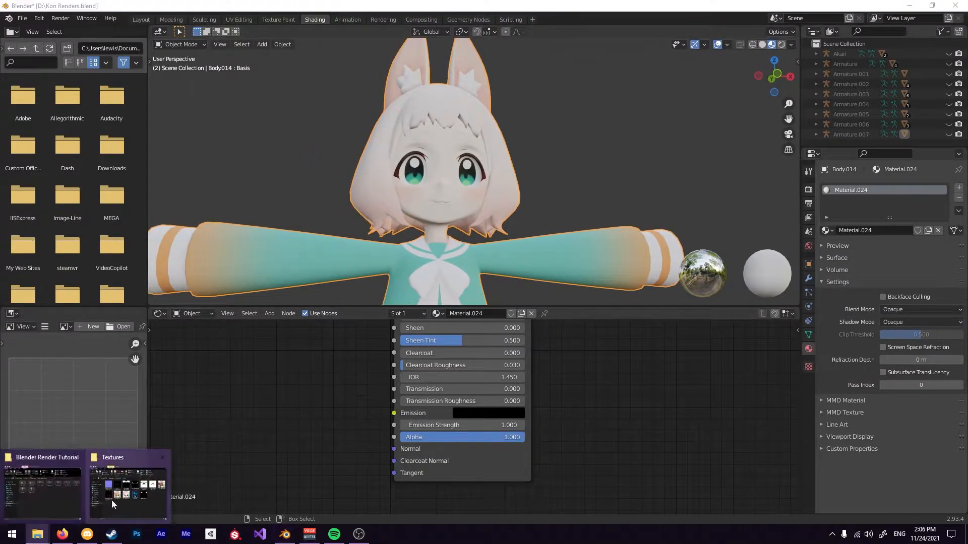
{"action": "left_click", "coordinate": [128, 486]}
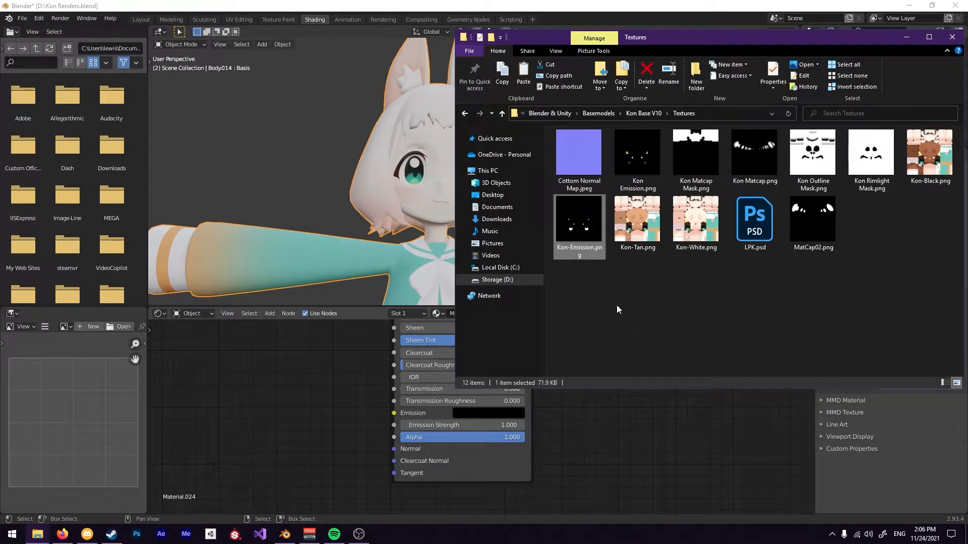
{"action": "double_click", "coordinate": [640, 137]}
{"action": "left_click", "coordinate": [684, 198]}
Add Kon Emission.png as an image texture node and connect its Color to the Principled BSDF's Emission input
{"action": "left_click_drag", "start_coordinate": [637, 151], "coordinate": [284, 398]}
{"action": "left_click", "coordinate": [239, 344]}
{"action": "left_click", "coordinate": [272, 445]}
{"action": "left_click", "coordinate": [315, 393]}
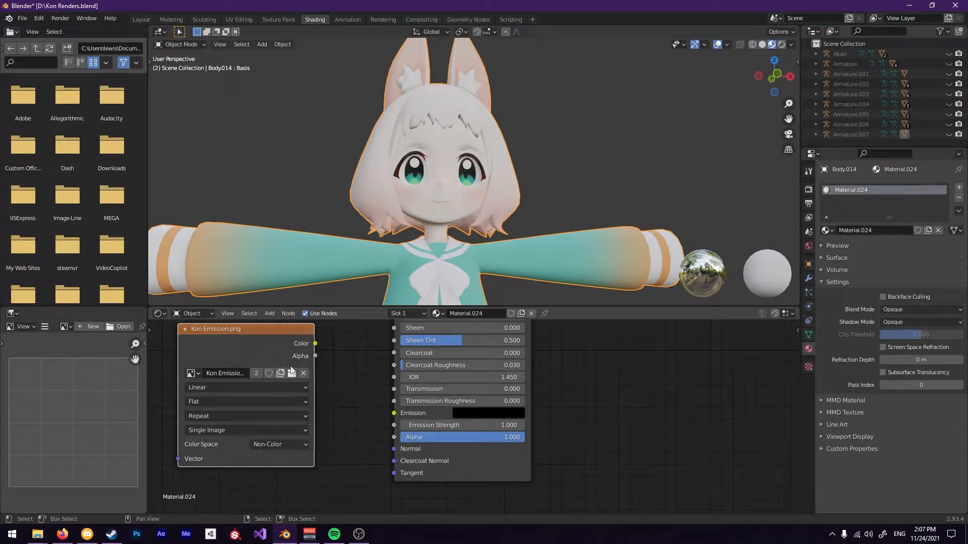
{"action": "left_click_drag", "start_coordinate": [315, 343], "coordinate": [394, 413]}
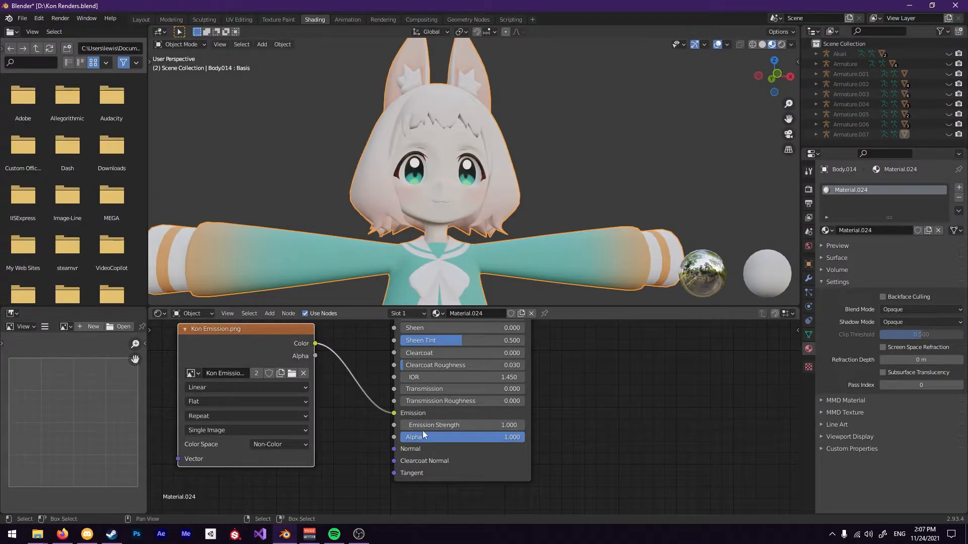
Try an Emission Strength of 200.900 to see the effect on the eyes, and set it back to 1
{"action": "scroll", "coordinate": [428, 246], "scroll_direction": "up", "scroll_amount": 5}
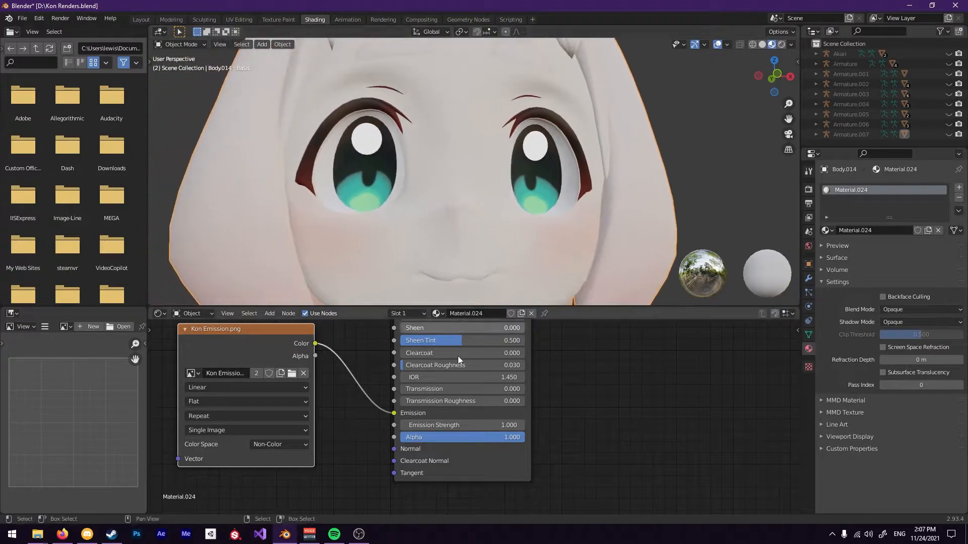
{"action": "left_click_drag", "start_coordinate": [440, 425], "coordinate": [520, 425]}
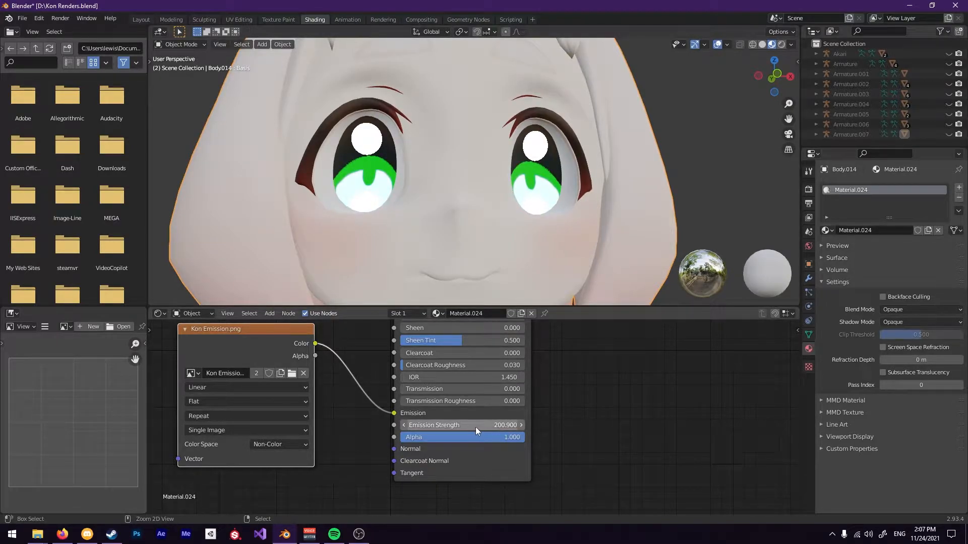
{"action": "left_click", "coordinate": [501, 423]}
{"action": "type", "text": "1"}
{"action": "key", "text": "Return"}
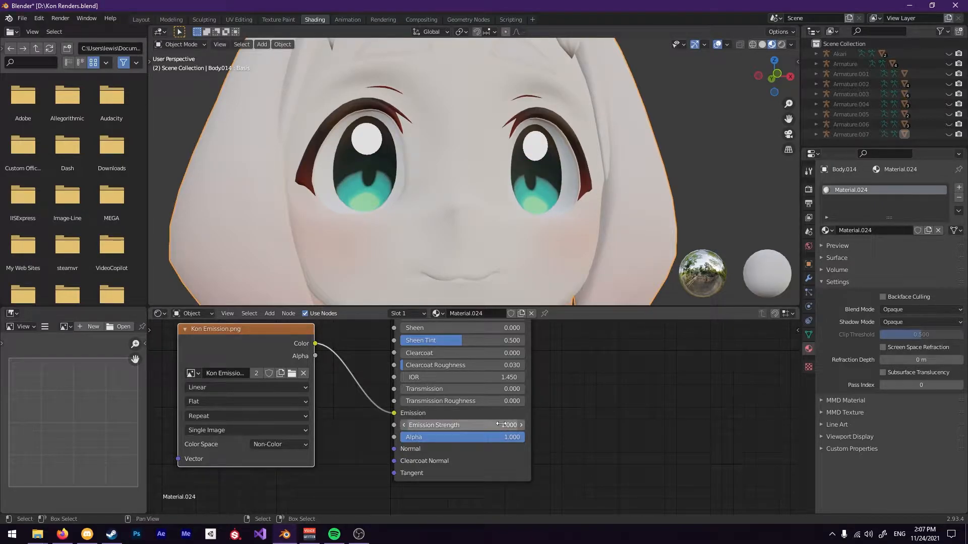
Set the Kon Emission texture's Color Space to sRGB and raise the Principled BSDF's Emission Strength to 4.100
{"action": "left_click", "coordinate": [277, 445]}
{"action": "left_click", "coordinate": [266, 445]}
{"action": "left_click", "coordinate": [268, 369]}
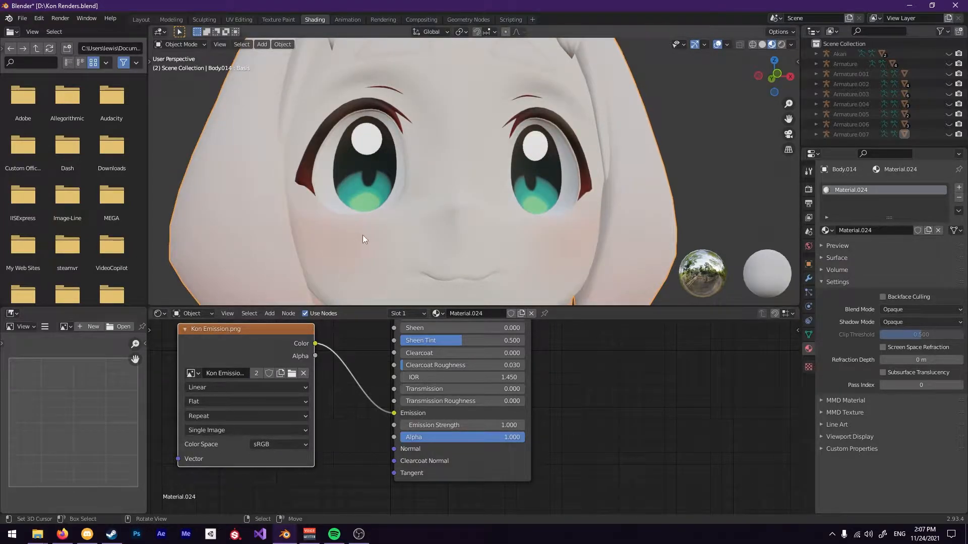
{"action": "left_click_drag", "start_coordinate": [454, 425], "coordinate": [493, 425]}
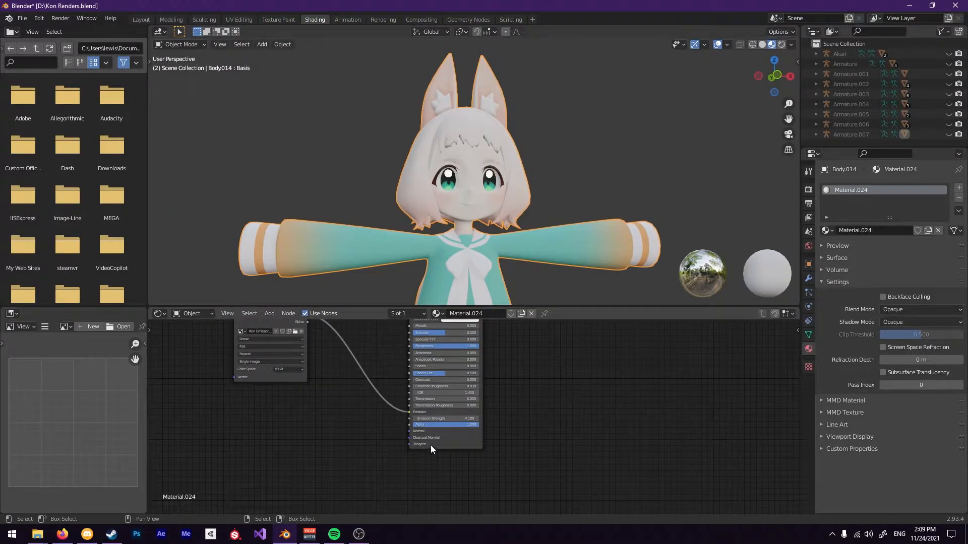
Examine the character's face, hair and outfit from several angles and distances
{"action": "scroll", "coordinate": [448, 451], "scroll_direction": "up", "scroll_amount": 2}
{"action": "middle_click_drag", "start_coordinate": [477, 263], "coordinate": [292, 235]}
{"action": "scroll", "coordinate": [435, 220], "scroll_direction": "up", "scroll_amount": 1}
{"action": "middle_click_drag", "start_coordinate": [487, 171], "coordinate": [478, 295], "text": "shift"}
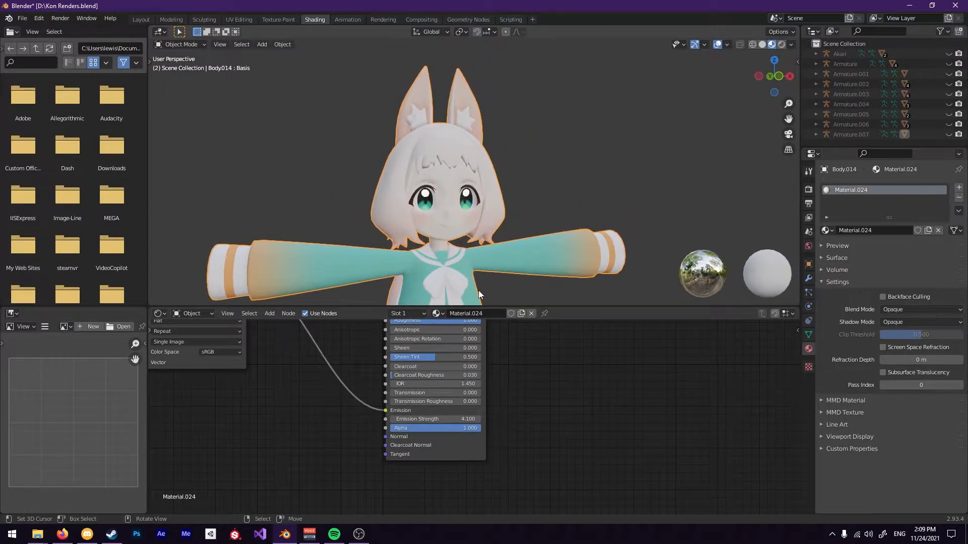
{"action": "scroll", "coordinate": [421, 253], "scroll_direction": "up", "scroll_amount": 3}
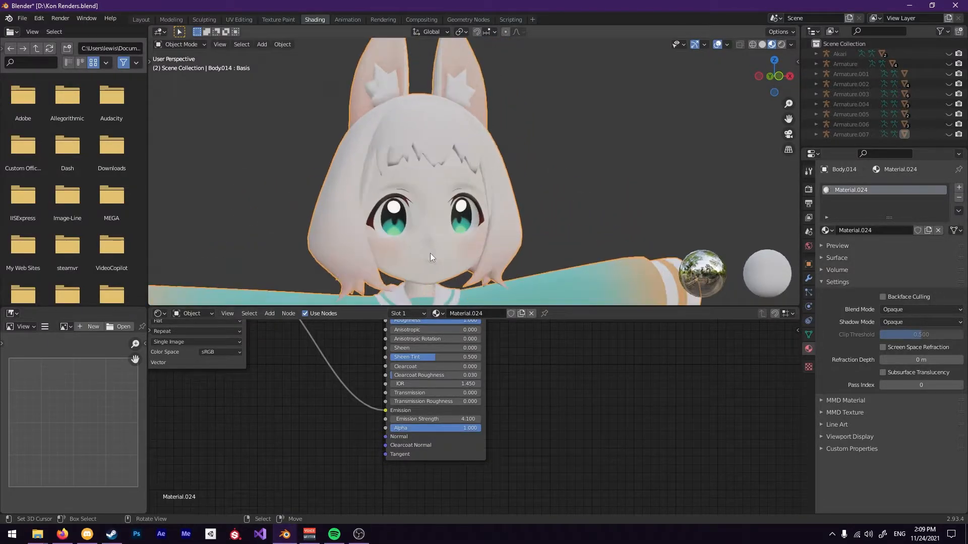
{"action": "middle_click_drag", "start_coordinate": [436, 259], "coordinate": [449, 222]}
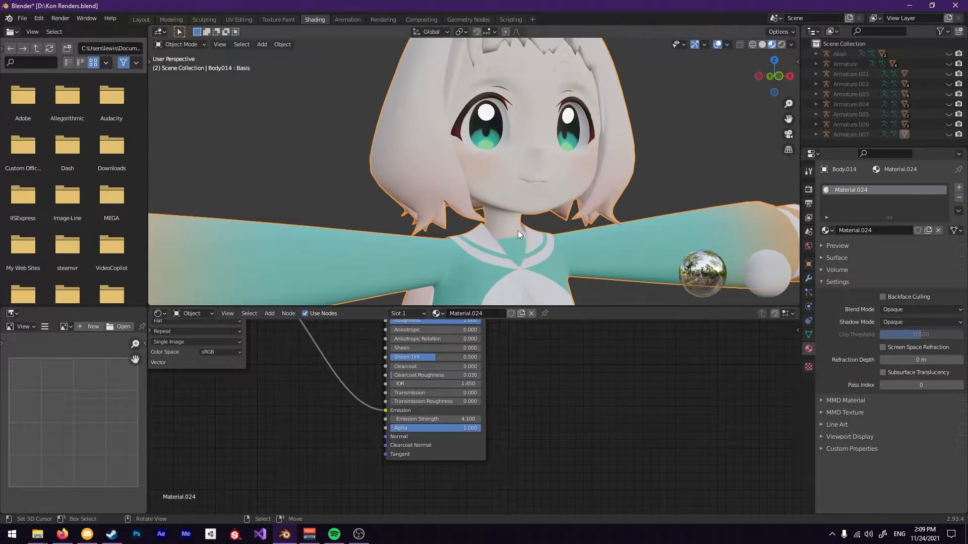
{"action": "middle_click_drag", "start_coordinate": [531, 227], "coordinate": [536, 68]}
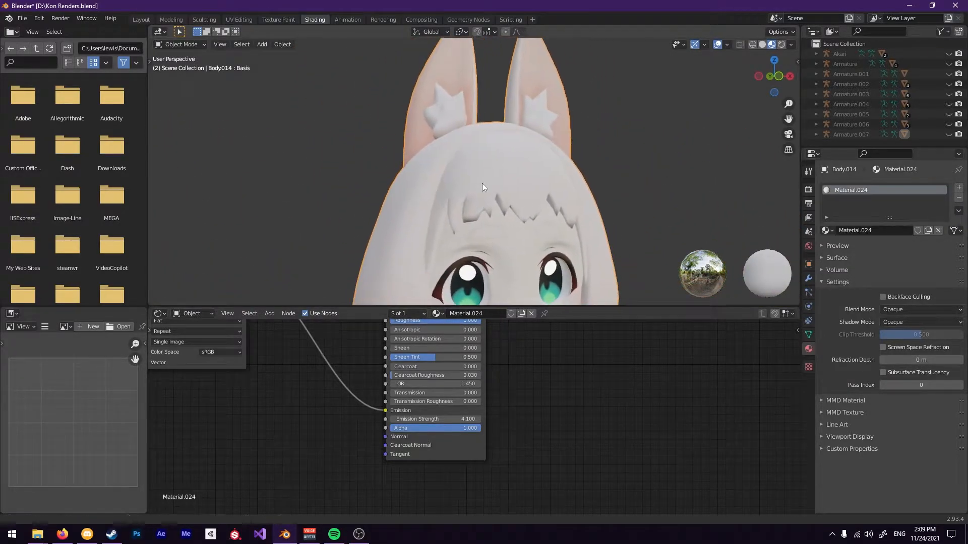
{"action": "scroll", "coordinate": [484, 151], "scroll_direction": "up", "scroll_amount": 6}
{"action": "scroll", "coordinate": [484, 147], "scroll_direction": "down", "scroll_amount": 3}
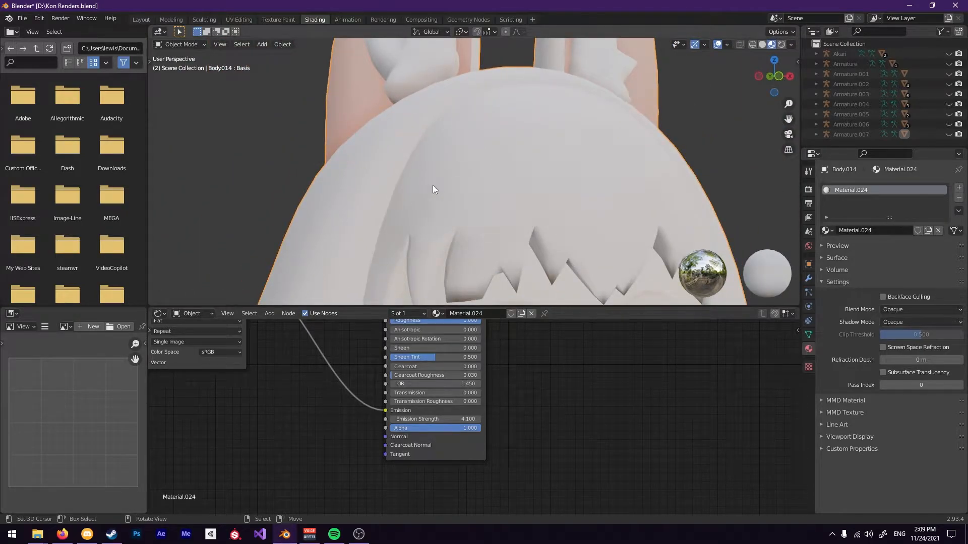
{"action": "scroll", "coordinate": [424, 113], "scroll_direction": "down", "scroll_amount": 8}
{"action": "middle_click_drag", "start_coordinate": [437, 226], "coordinate": [386, 122], "text": "shift"}
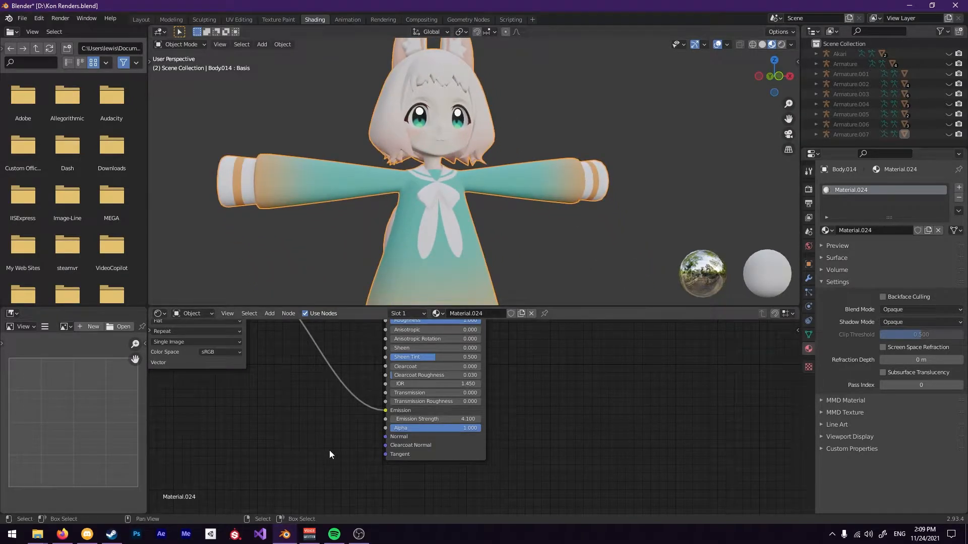
Add a Normal Map node and connect its Normal output to the Principled BSDF's Normal input
{"action": "key", "text": "shift+a"}
{"action": "mouse_move", "coordinate": [296, 441]}
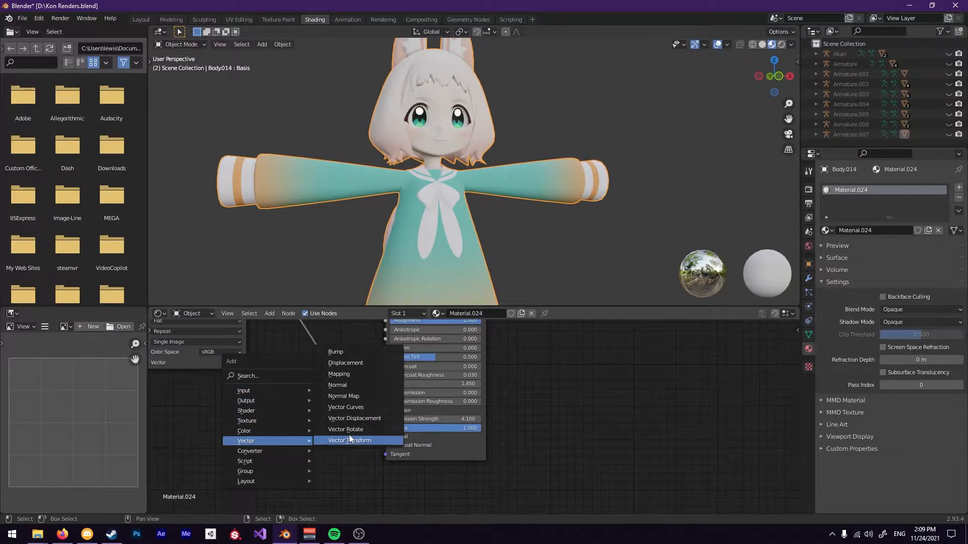
{"action": "left_click", "coordinate": [341, 396]}
{"action": "left_click", "coordinate": [284, 423]}
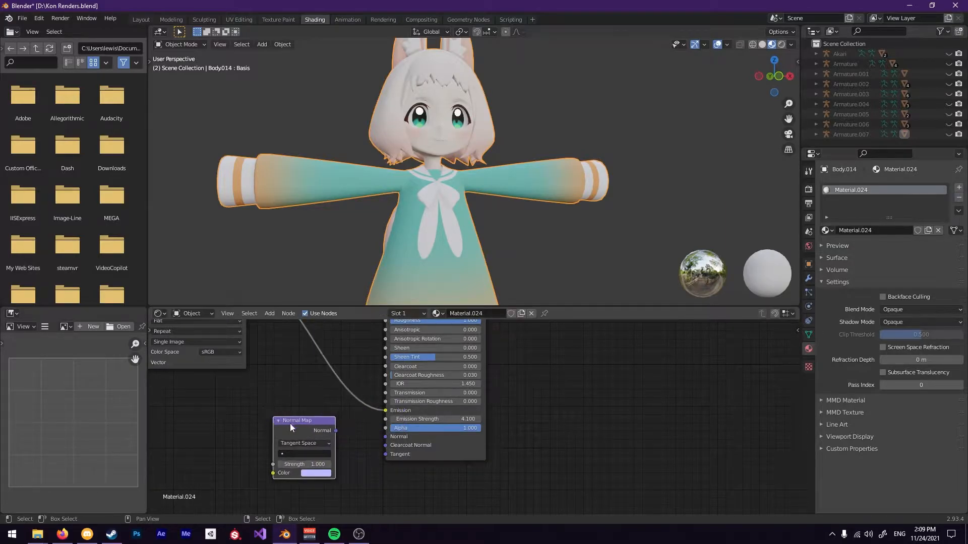
{"action": "left_click_drag", "start_coordinate": [336, 431], "coordinate": [384, 438]}
Open the Textures folder in File Explorer and examine the Cottom Normal Map.jpeg image up close
{"action": "middle_click_drag", "start_coordinate": [234, 442], "coordinate": [334, 420]}
{"action": "left_click", "coordinate": [41, 538]}
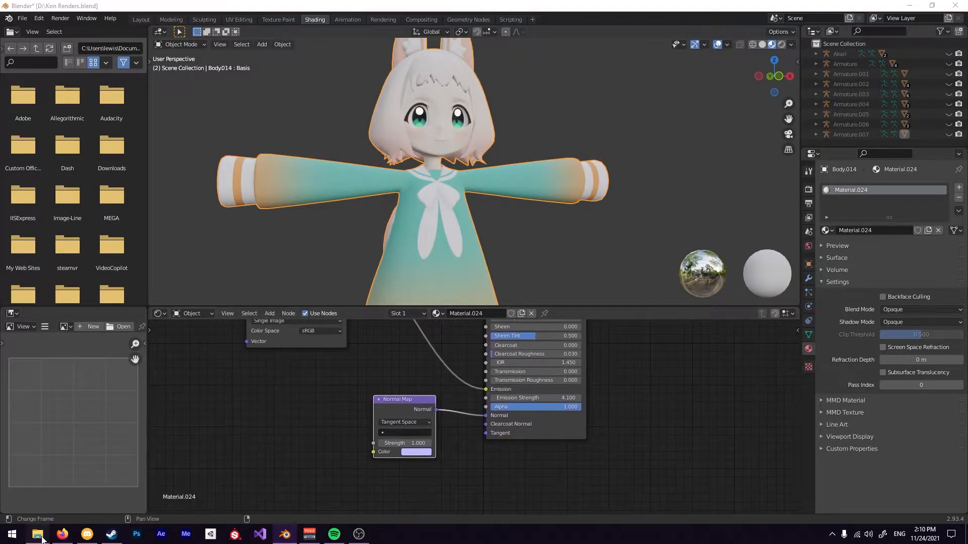
{"action": "left_click", "coordinate": [158, 492]}
{"action": "left_click_drag", "start_coordinate": [579, 179], "coordinate": [596, 202]}
{"action": "double_click", "coordinate": [584, 186]}
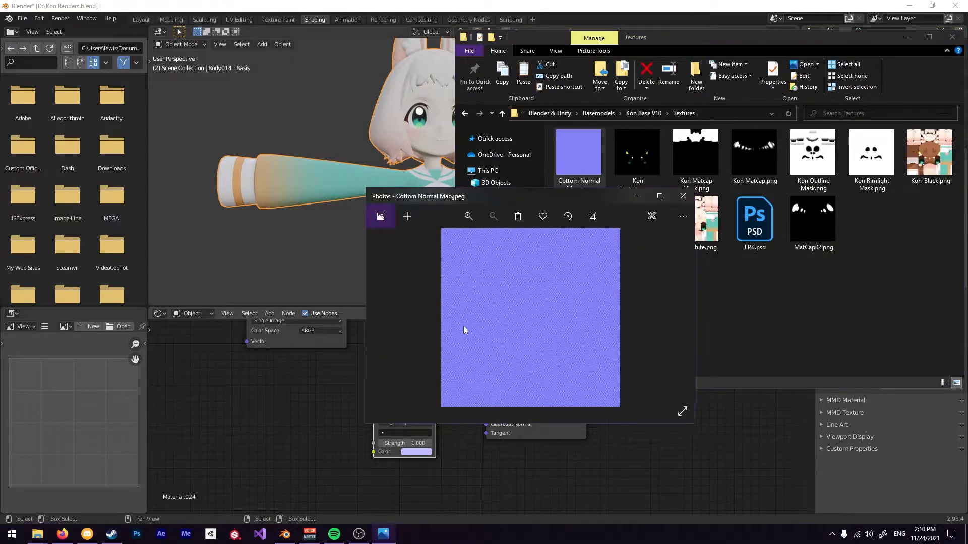
{"action": "scroll", "coordinate": [474, 316], "scroll_direction": "up", "scroll_amount": 2}
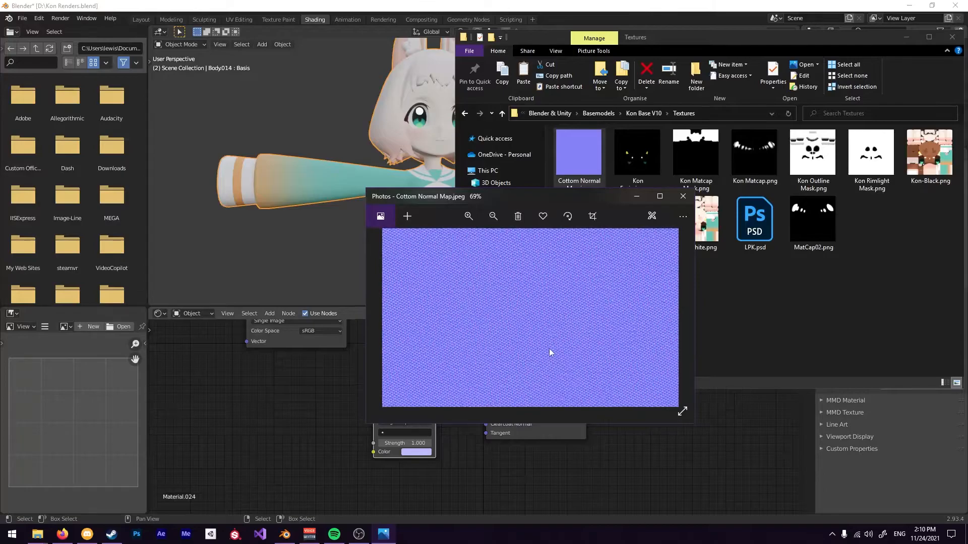
{"action": "left_click", "coordinate": [683, 196]}
Add Cottom Normal Map.jpeg as a Non-Color image texture node and connect its Color to the Normal Map's Color input
{"action": "left_click_drag", "start_coordinate": [579, 154], "coordinate": [227, 412]}
{"action": "left_click", "coordinate": [237, 366]}
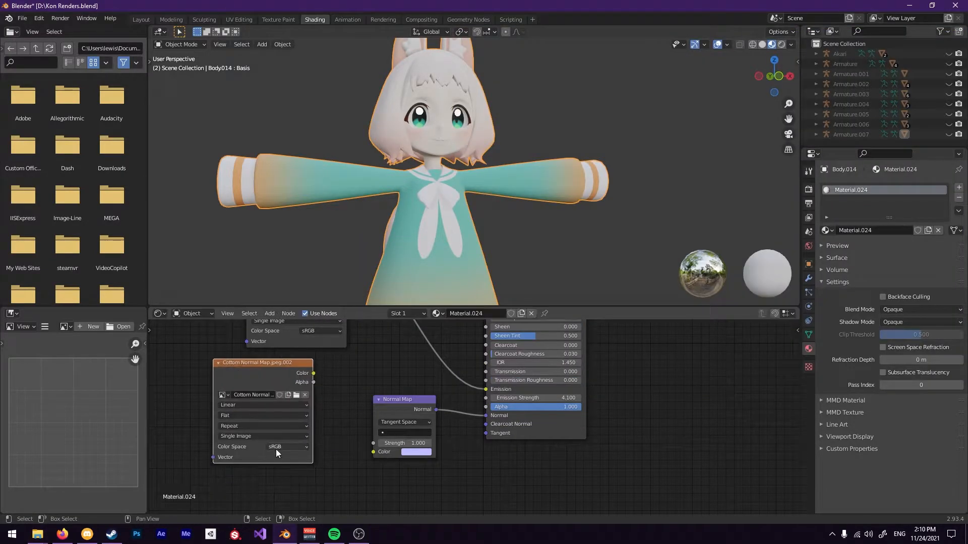
{"action": "left_click", "coordinate": [276, 450]}
{"action": "left_click", "coordinate": [272, 410]}
{"action": "left_click_drag", "start_coordinate": [279, 374], "coordinate": [371, 453]}
Lower the Normal Map node's Strength to 0.000 and compare the effect on the character's clothes
{"action": "middle_click_drag", "start_coordinate": [407, 213], "coordinate": [437, 277], "text": "shift"}
{"action": "mouse_move", "coordinate": [399, 443]}
{"action": "left_mouse_down"}
{"action": "mouse_move", "coordinate": [469, 443]}
{"action": "mouse_move", "coordinate": [394, 444]}
{"action": "left_mouse_up"}
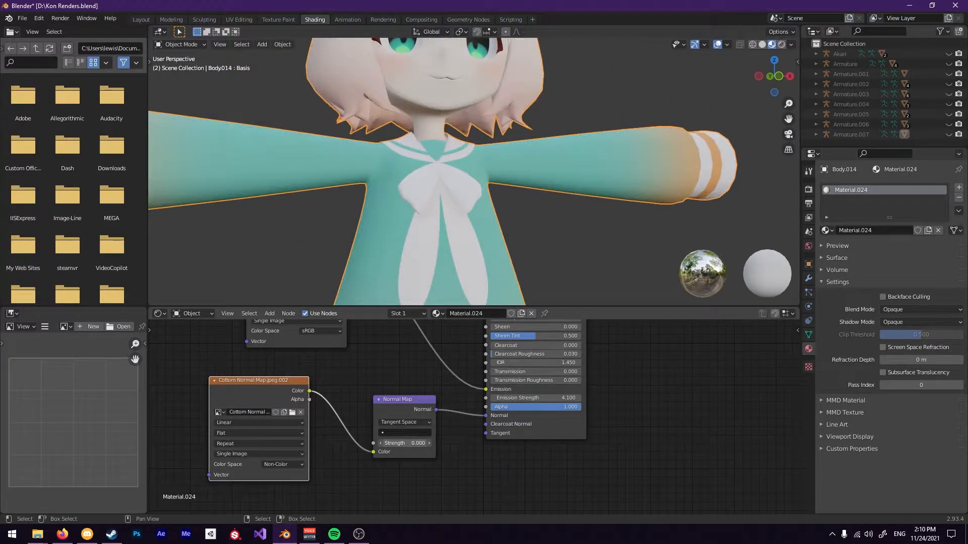
{"action": "middle_click_drag", "start_coordinate": [493, 164], "coordinate": [529, 243]}
{"action": "scroll", "coordinate": [507, 264], "scroll_direction": "down", "scroll_amount": 2}
{"action": "scroll", "coordinate": [505, 284], "scroll_direction": "down", "scroll_amount": 1}
{"action": "middle_click_drag", "start_coordinate": [505, 284], "coordinate": [479, 261], "text": "shift"}
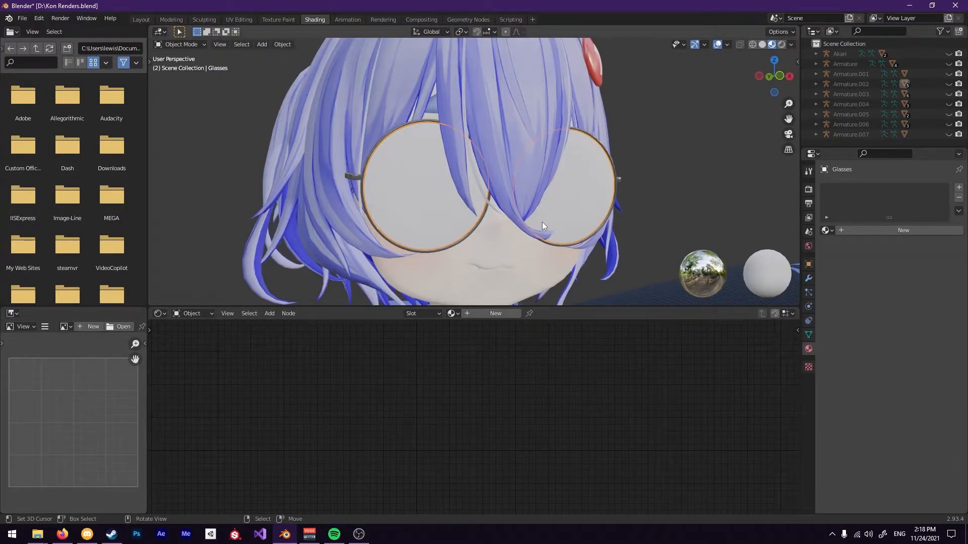
Create a new material for the Glasses object of the blue-haired character
{"action": "middle_click_drag", "start_coordinate": [543, 222], "coordinate": [498, 219]}
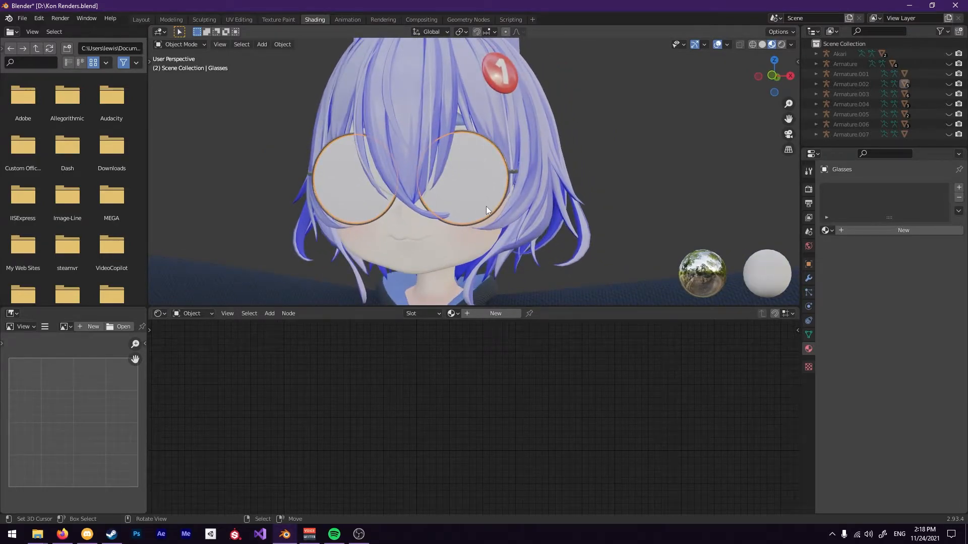
{"action": "scroll", "coordinate": [486, 207], "scroll_direction": "up", "scroll_amount": 2}
{"action": "middle_click_drag", "start_coordinate": [489, 207], "coordinate": [428, 231]}
{"action": "left_click", "coordinate": [865, 230]}
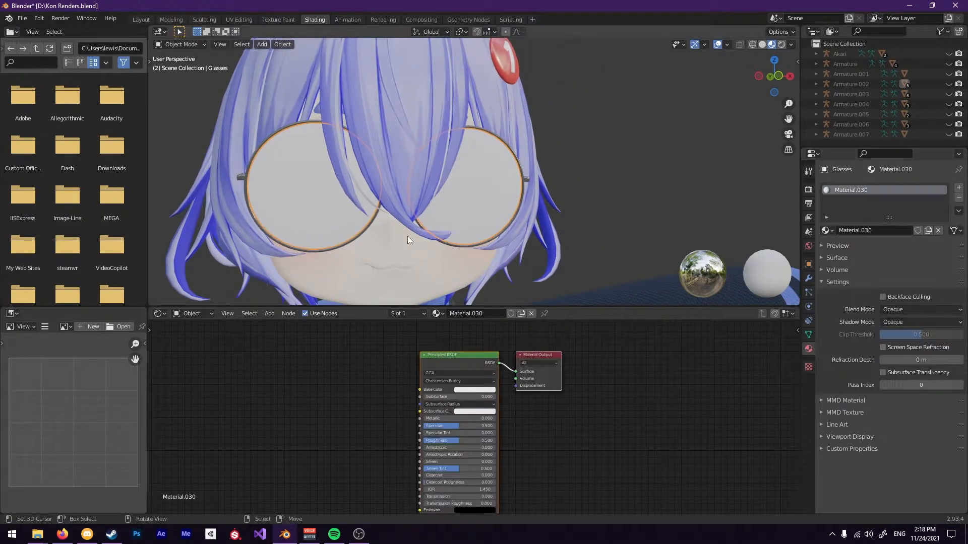
{"action": "key", "text": "g"}
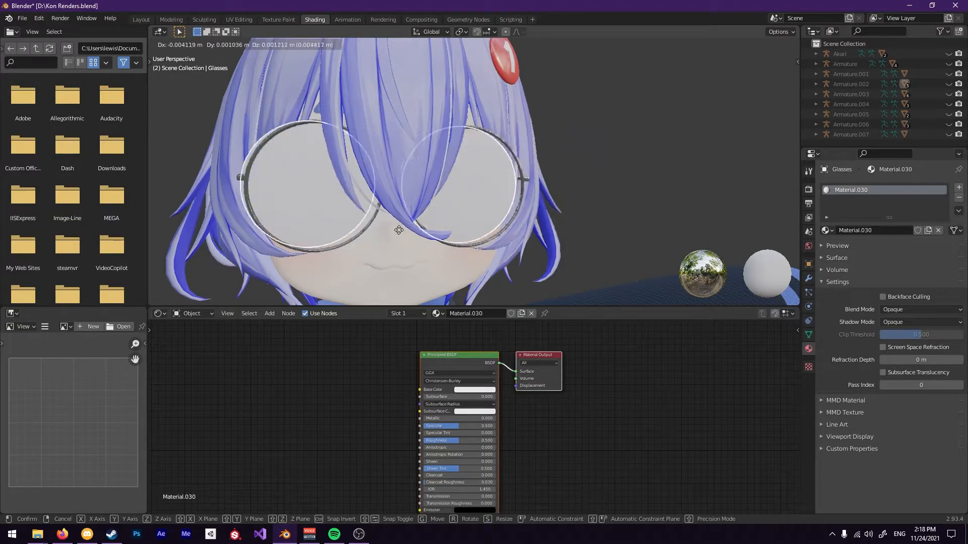
{"action": "right_click", "coordinate": [400, 226]}
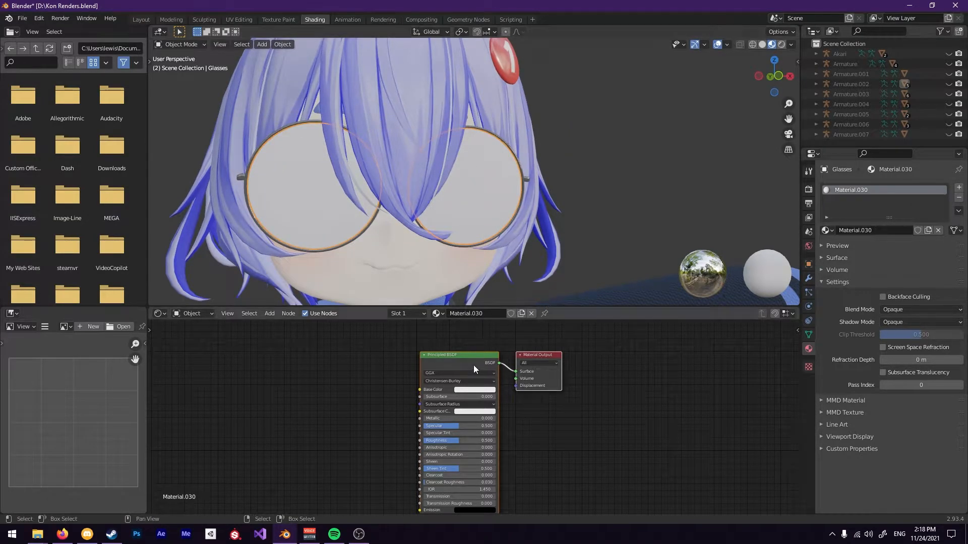
Delete the Principled BSDF from the glasses material and add a Mix Shader node beside the Material Output
{"action": "left_click", "coordinate": [456, 362]}
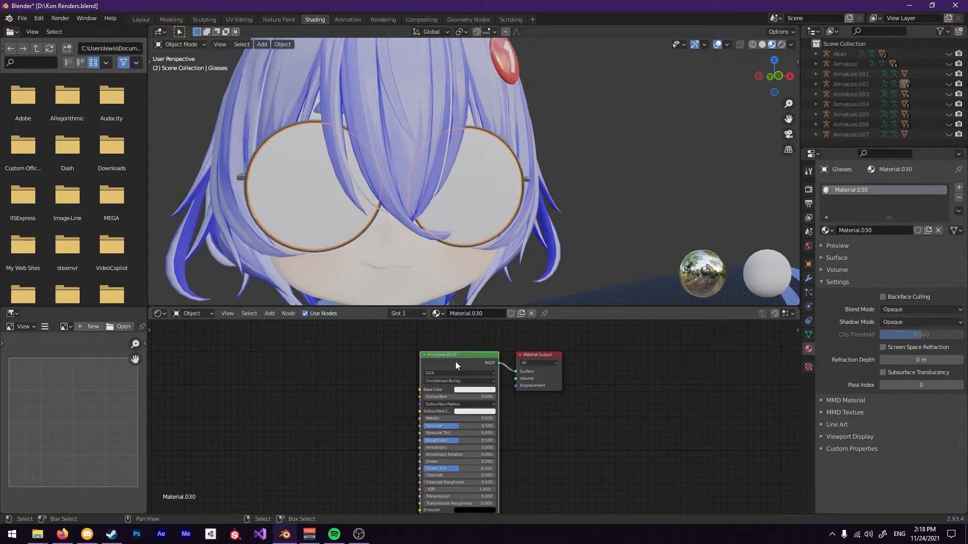
{"action": "key", "text": "x"}
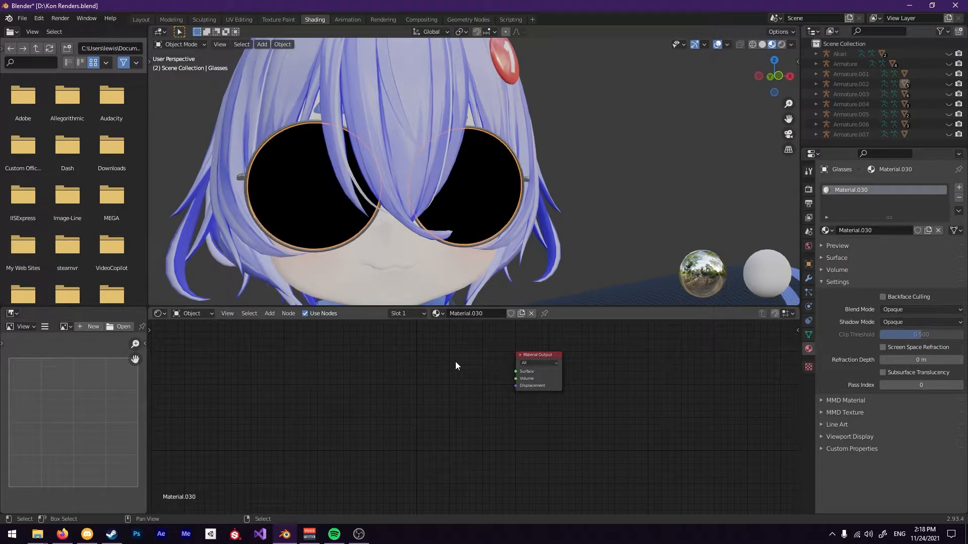
{"action": "key", "text": "shift+a"}
{"action": "mouse_move", "coordinate": [419, 363]}
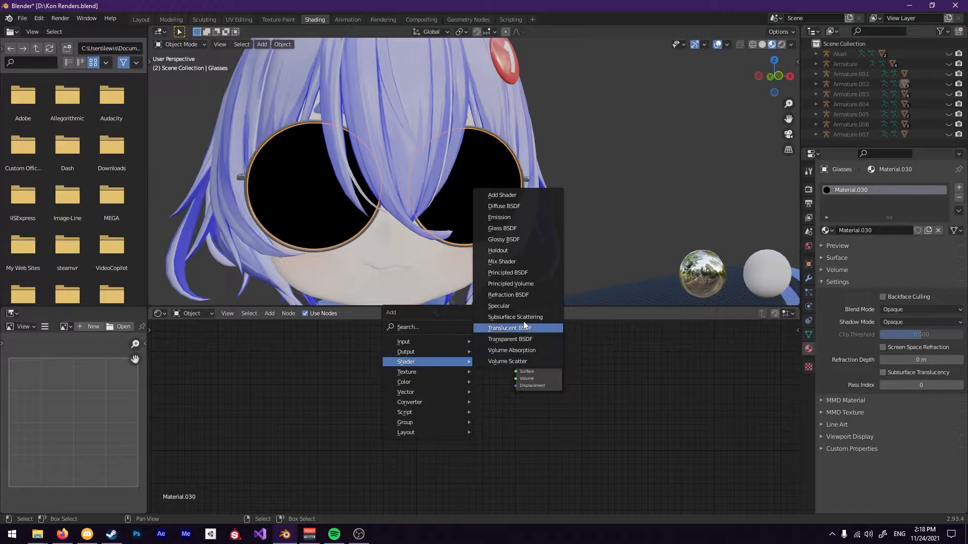
{"action": "left_click", "coordinate": [509, 261]}
{"action": "left_click", "coordinate": [437, 354]}
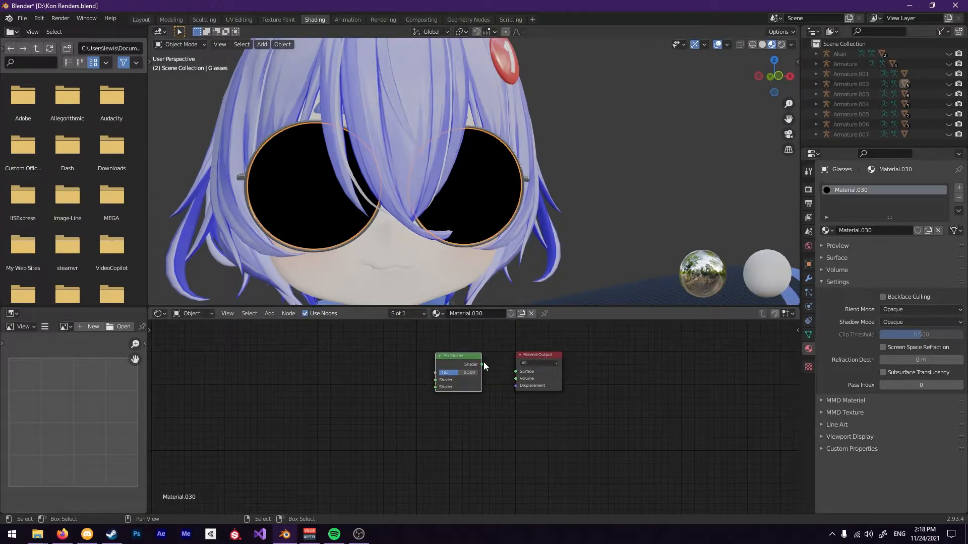
Connect the Mix Shader to the Material Output's Surface and add a Transparent BSDF feeding its first Shader input
{"action": "left_click_drag", "start_coordinate": [482, 364], "coordinate": [516, 371]}
{"action": "key", "text": "shift+a"}
{"action": "mouse_move", "coordinate": [332, 380]}
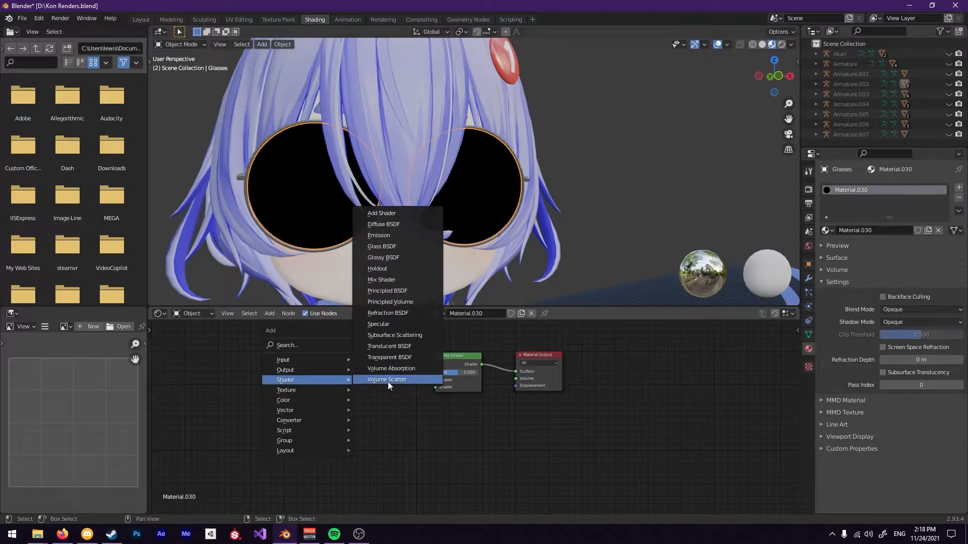
{"action": "left_click", "coordinate": [388, 358]}
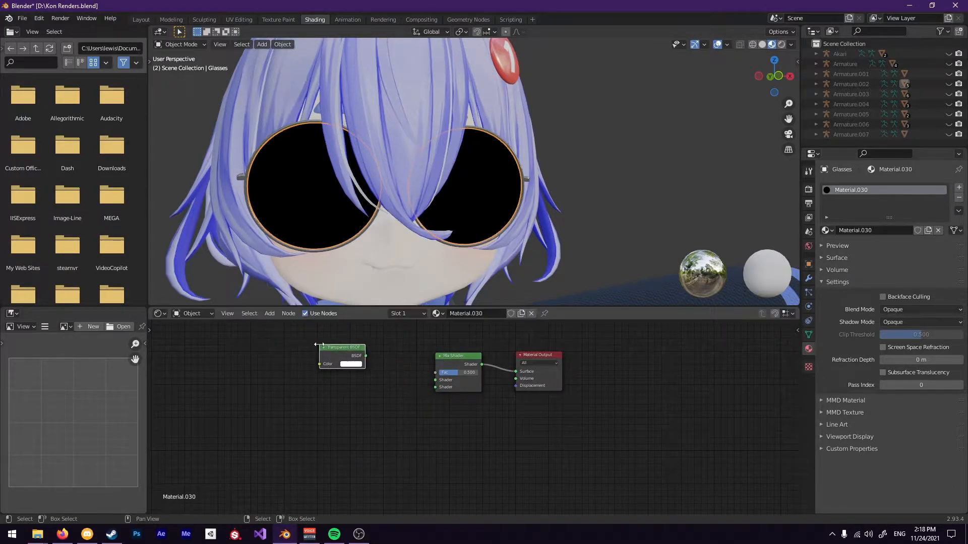
{"action": "left_click_drag", "start_coordinate": [365, 357], "coordinate": [436, 381]}
Add a Refraction BSDF below the Transparent BSDF and connect it to the Mix Shader's second Shader input
{"action": "left_click", "coordinate": [340, 408]}
{"action": "key", "text": "shift+a"}
{"action": "mouse_move", "coordinate": [340, 408]}
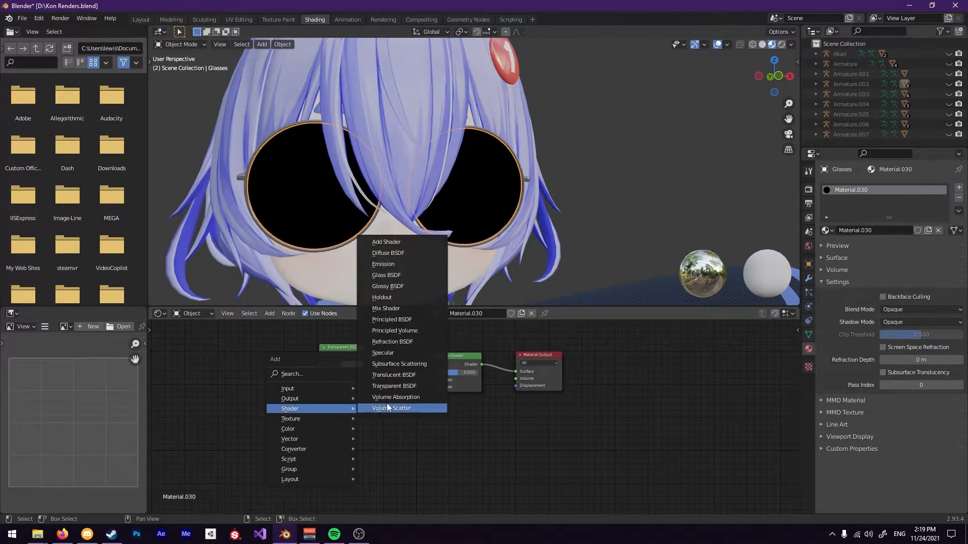
{"action": "left_click", "coordinate": [392, 341]}
{"action": "left_click_drag", "start_coordinate": [356, 398], "coordinate": [436, 387]}
{"action": "left_click_drag", "start_coordinate": [327, 392], "coordinate": [340, 393]}
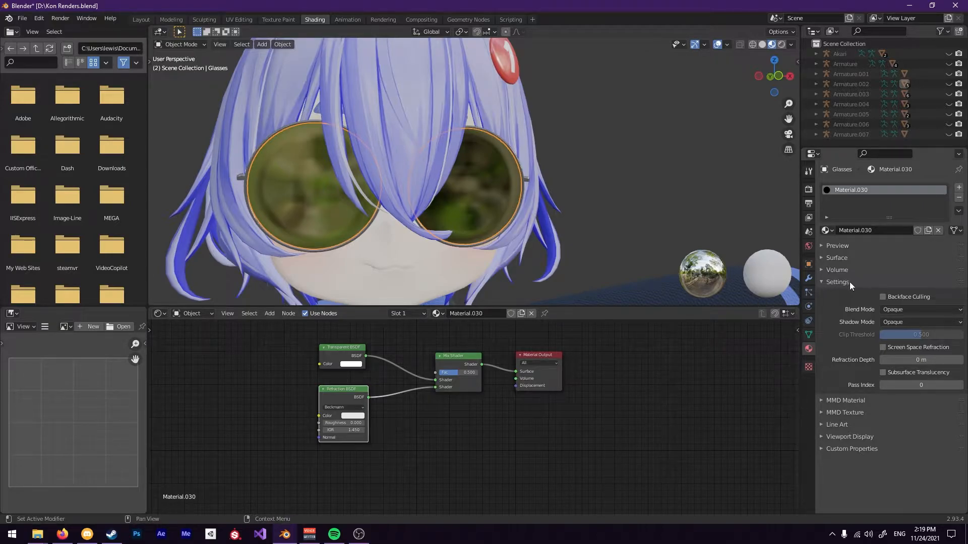
Set the glasses material's Blend Mode to Alpha Blend and its Shadow Mode to Alpha Clip
{"action": "left_click", "coordinate": [887, 310]}
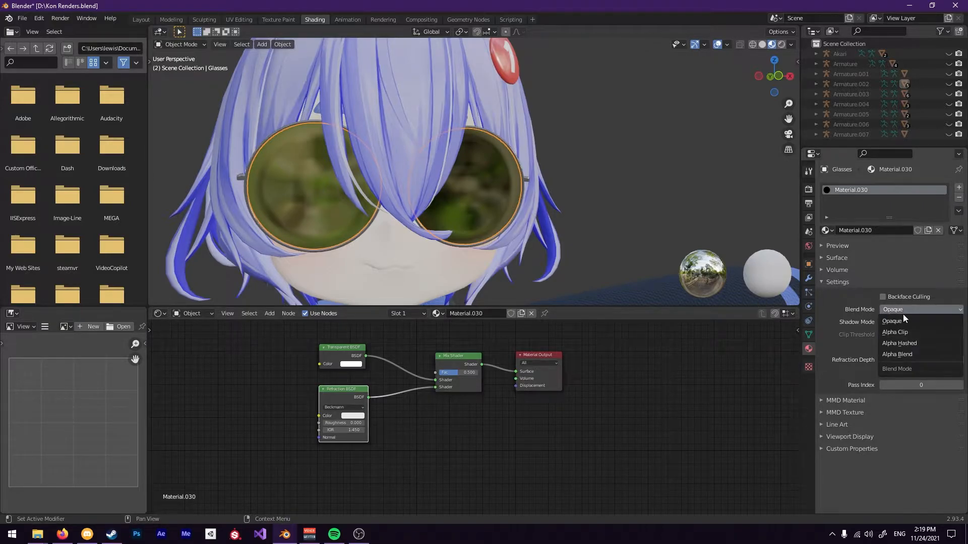
{"action": "left_click", "coordinate": [893, 355]}
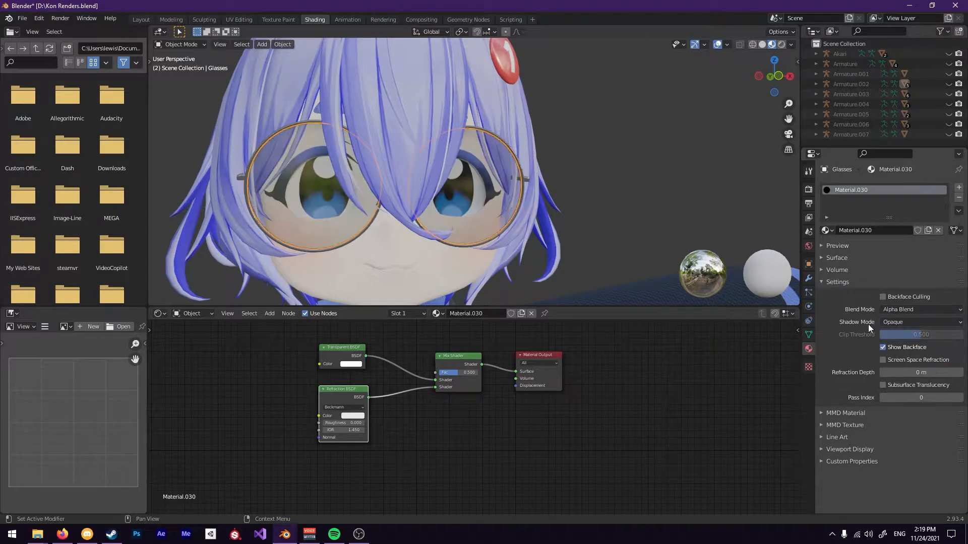
{"action": "left_click", "coordinate": [897, 322]}
{"action": "left_click", "coordinate": [893, 356]}
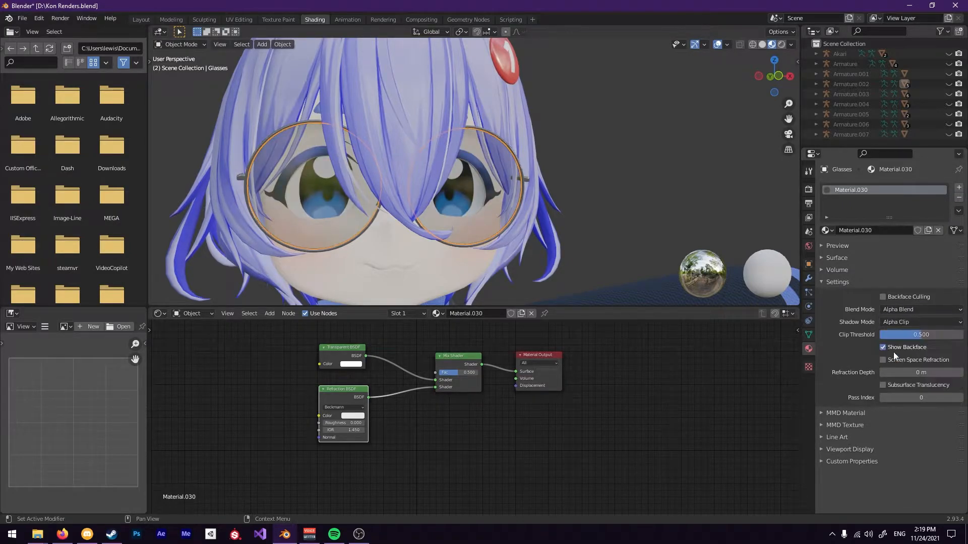
Try raising the Refraction BSDF's Roughness to 1.000, compare the lenses, and bring it back down to 0.000
{"action": "mouse_move", "coordinate": [411, 231]}
{"action": "middle_mouse_down"}
{"action": "mouse_move", "coordinate": [384, 217]}
{"action": "mouse_move", "coordinate": [427, 205]}
{"action": "mouse_move", "coordinate": [446, 224]}
{"action": "mouse_move", "coordinate": [367, 216]}
{"action": "mouse_move", "coordinate": [399, 229]}
{"action": "middle_mouse_up"}
{"action": "left_click_drag", "start_coordinate": [328, 422], "coordinate": [363, 423]}
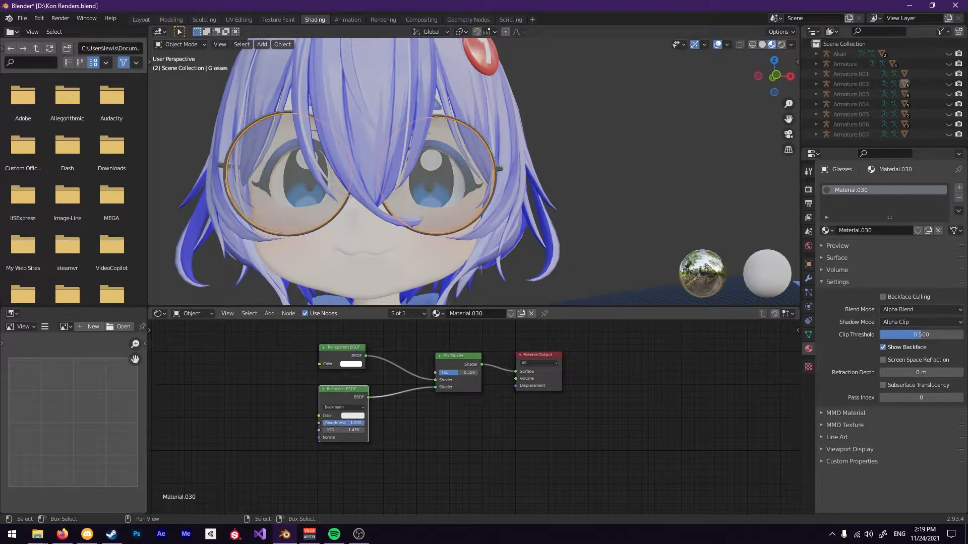
{"action": "middle_click_drag", "start_coordinate": [349, 244], "coordinate": [361, 291]}
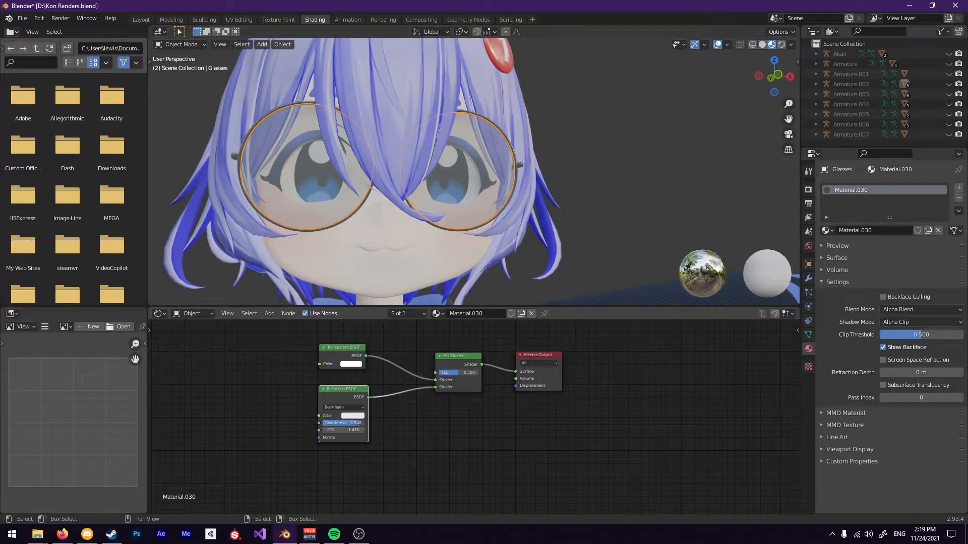
{"action": "left_click_drag", "start_coordinate": [348, 423], "coordinate": [323, 426]}
{"action": "middle_click_drag", "start_coordinate": [417, 236], "coordinate": [425, 280]}
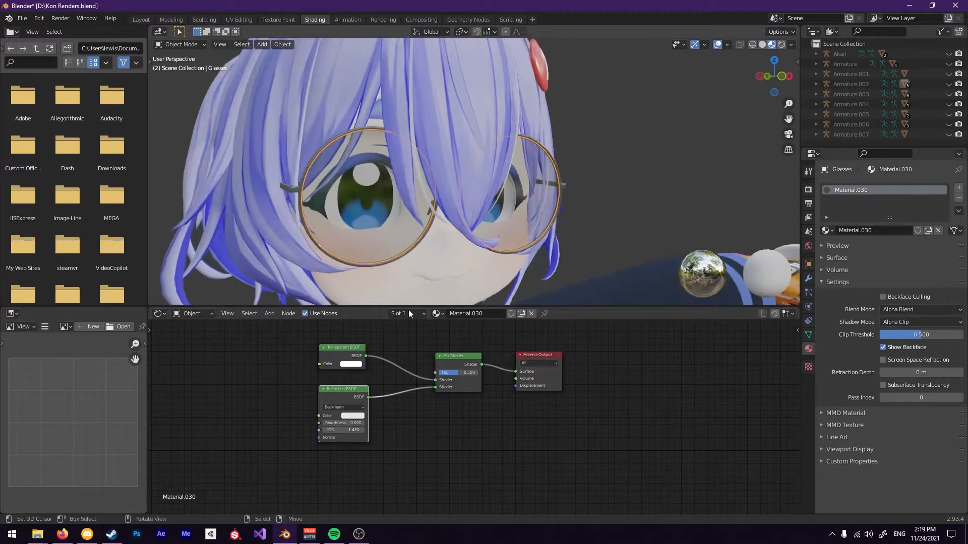
Adjust the Refraction BSDF's IOR and try different tints for its Color on the glasses
{"action": "left_click_drag", "start_coordinate": [342, 430], "coordinate": [403, 430]}
{"action": "middle_click_drag", "start_coordinate": [419, 265], "coordinate": [390, 254]}
{"action": "left_click", "coordinate": [352, 416]}
{"action": "left_click", "coordinate": [388, 330]}
{"action": "left_click_drag", "start_coordinate": [388, 330], "coordinate": [348, 358]}
{"action": "mouse_move", "coordinate": [357, 323]}
{"action": "left_mouse_down"}
{"action": "mouse_move", "coordinate": [380, 364]}
{"action": "mouse_move", "coordinate": [356, 327]}
{"action": "mouse_move", "coordinate": [391, 336]}
{"action": "left_mouse_up"}
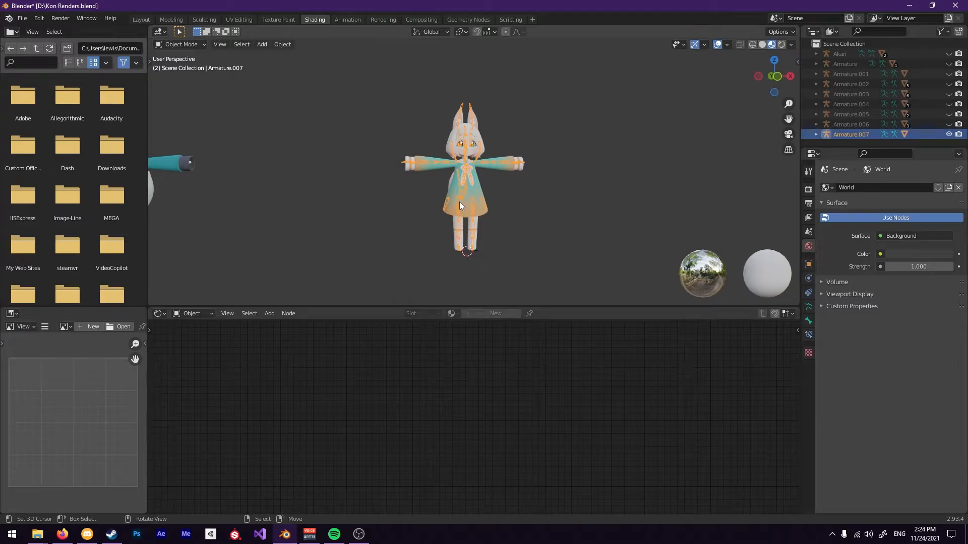
Select the body of the fox-eared character in the teal dress and switch to the Layout workspace
{"action": "left_click", "coordinate": [455, 200]}
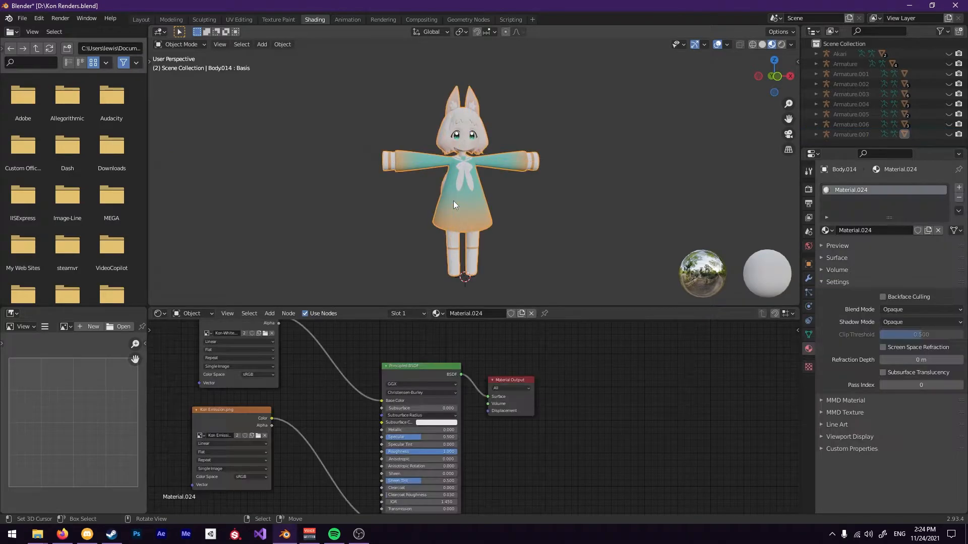
{"action": "scroll", "coordinate": [453, 202], "scroll_direction": "up", "scroll_amount": 3}
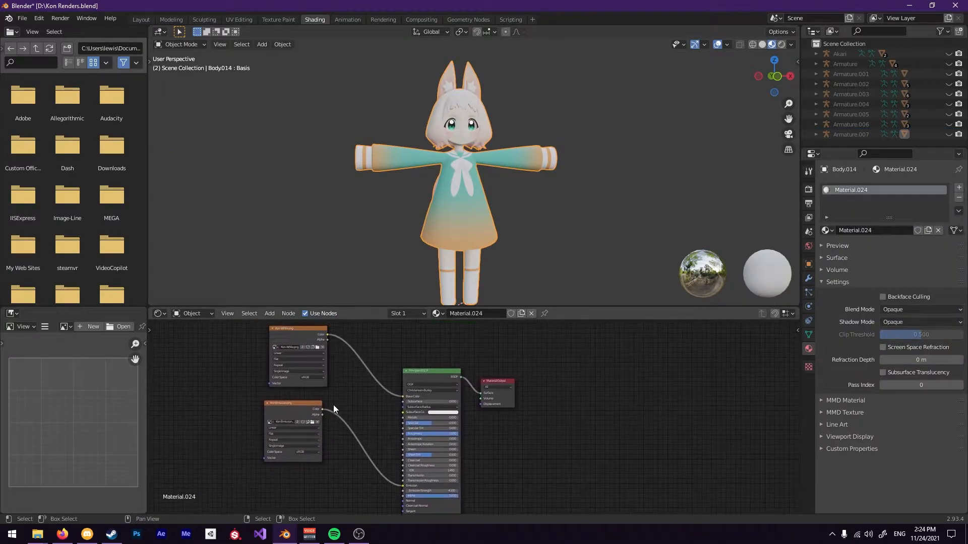
{"action": "left_click", "coordinate": [141, 19]}
{"action": "scroll", "coordinate": [368, 263], "scroll_direction": "down", "scroll_amount": 4}
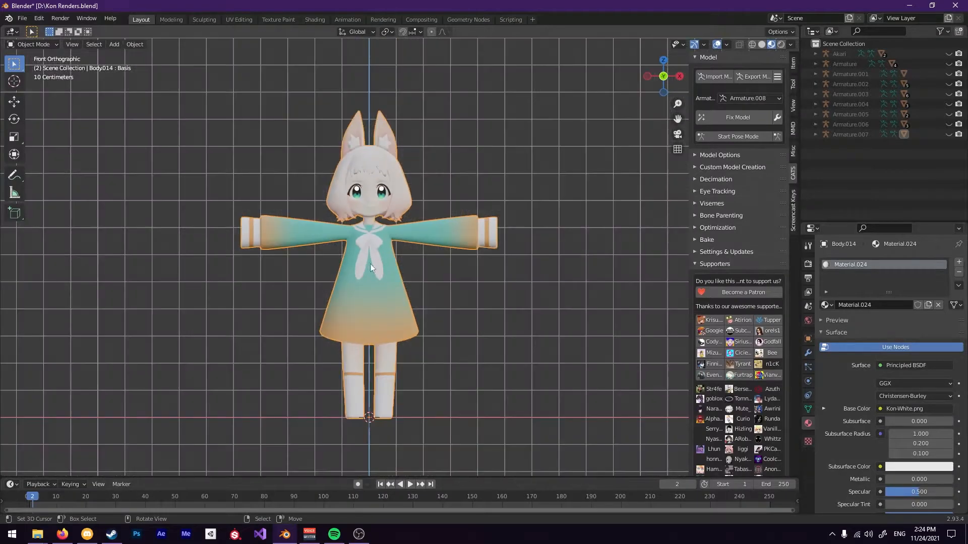
{"action": "mouse_move", "coordinate": [448, 279]}
{"action": "middle_mouse_down"}
{"action": "mouse_move", "coordinate": [502, 278]}
{"action": "mouse_move", "coordinate": [459, 281]}
{"action": "middle_mouse_up"}
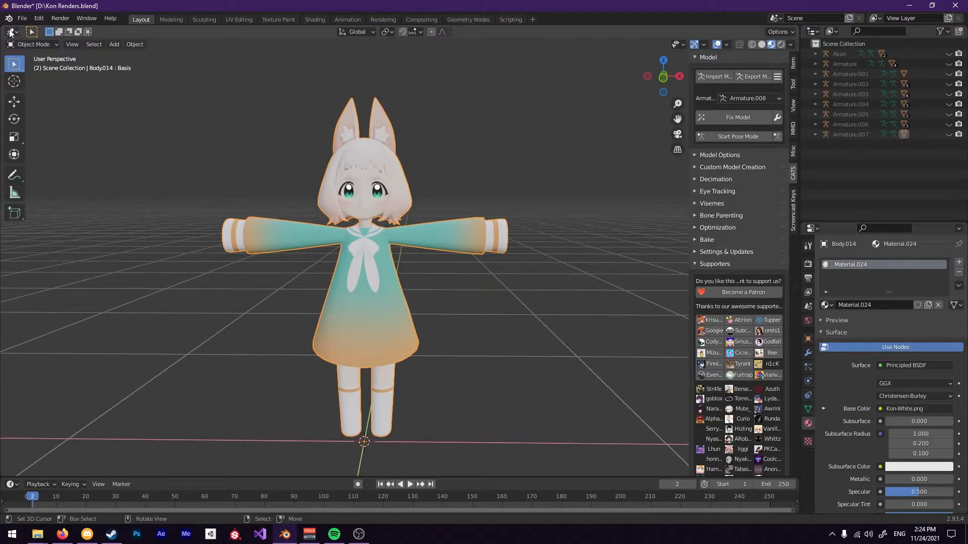
Unhide the armatures and put the fox-eared character's armature, Armature.007, into Pose Mode
{"action": "left_click", "coordinate": [23, 44]}
{"action": "left_click", "coordinate": [347, 255]}
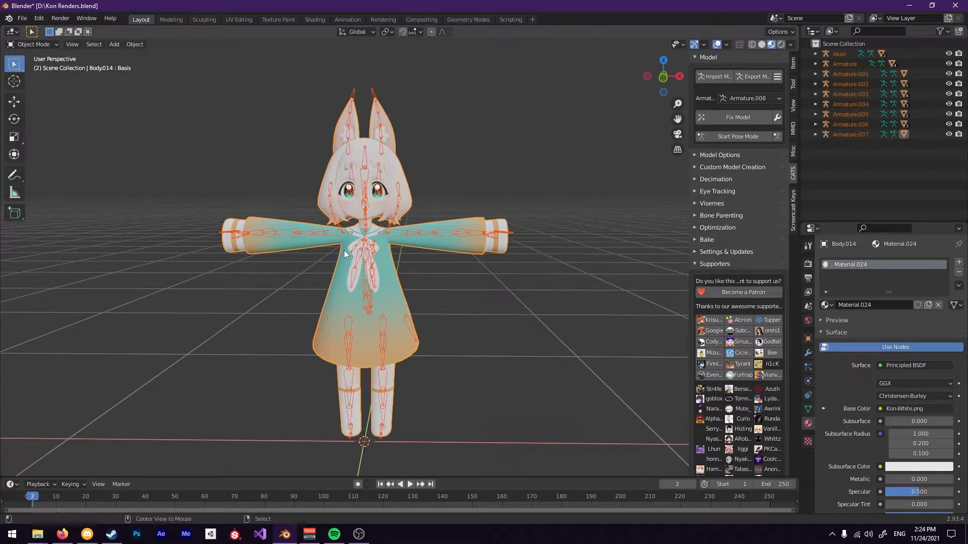
{"action": "left_click", "coordinate": [38, 46]}
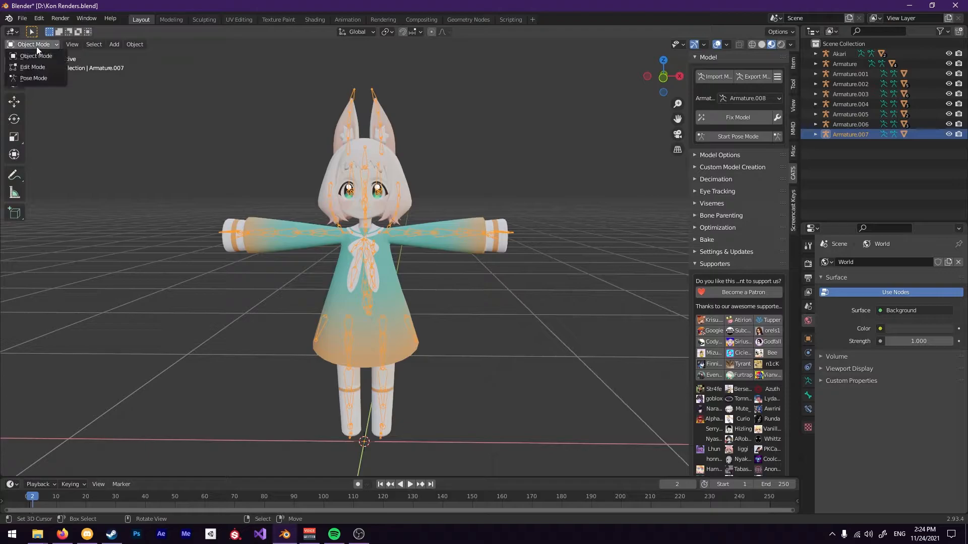
{"action": "left_click", "coordinate": [31, 78]}
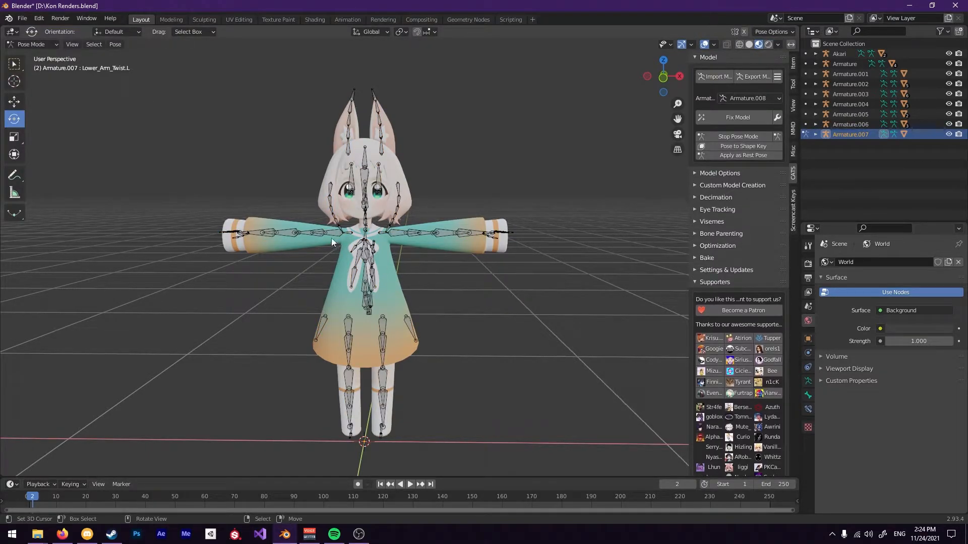
Try rotating the character's left lower arm bone, cancel the rotation, and return to Object Mode
{"action": "left_click", "coordinate": [440, 235]}
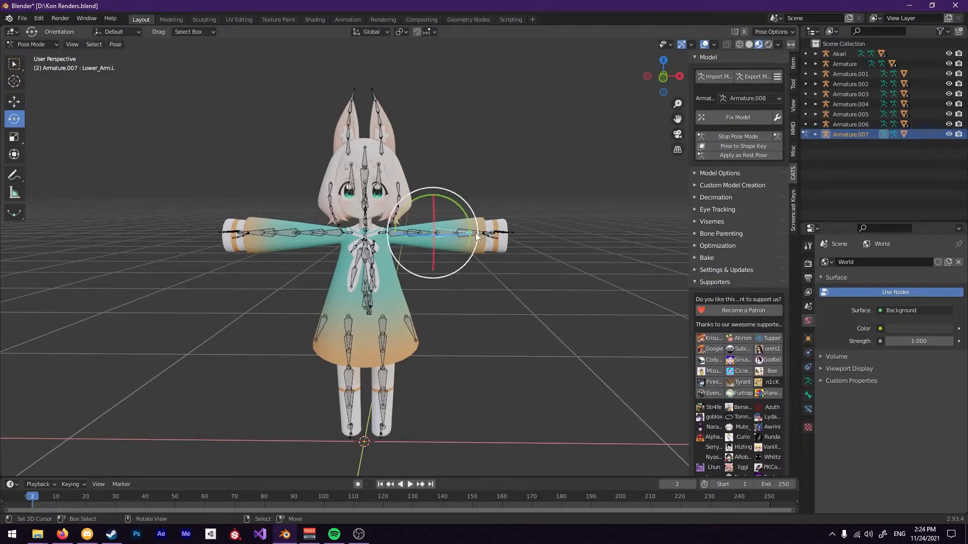
{"action": "key", "text": "r"}
{"action": "right_click", "coordinate": [451, 202]}
{"action": "left_click", "coordinate": [450, 236]}
{"action": "key", "text": "r"}
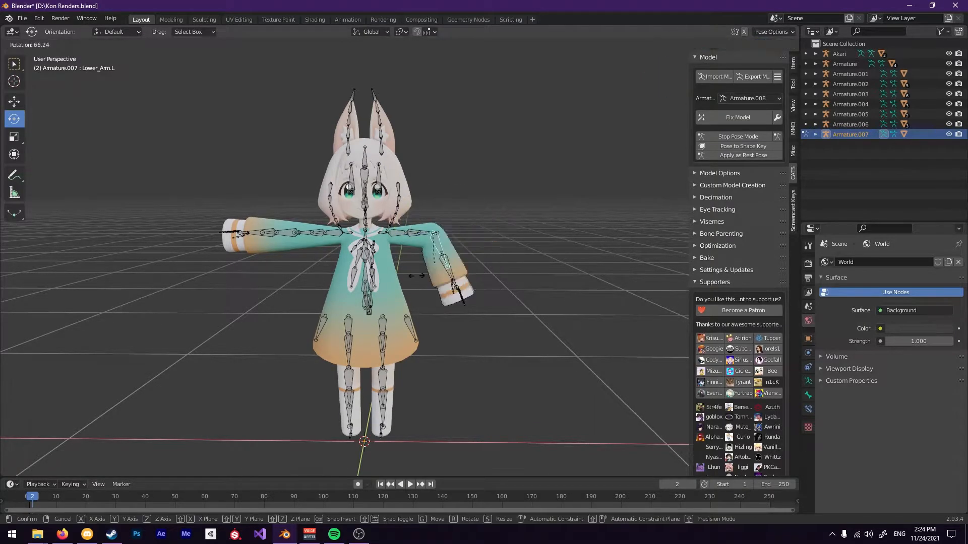
{"action": "right_click", "coordinate": [468, 189]}
{"action": "left_click", "coordinate": [24, 46]}
{"action": "left_click", "coordinate": [28, 56]}
Start Pose Mode on the fox-eared character's armature using the CATS add-on
{"action": "middle_click_drag", "start_coordinate": [305, 229], "coordinate": [323, 224]}
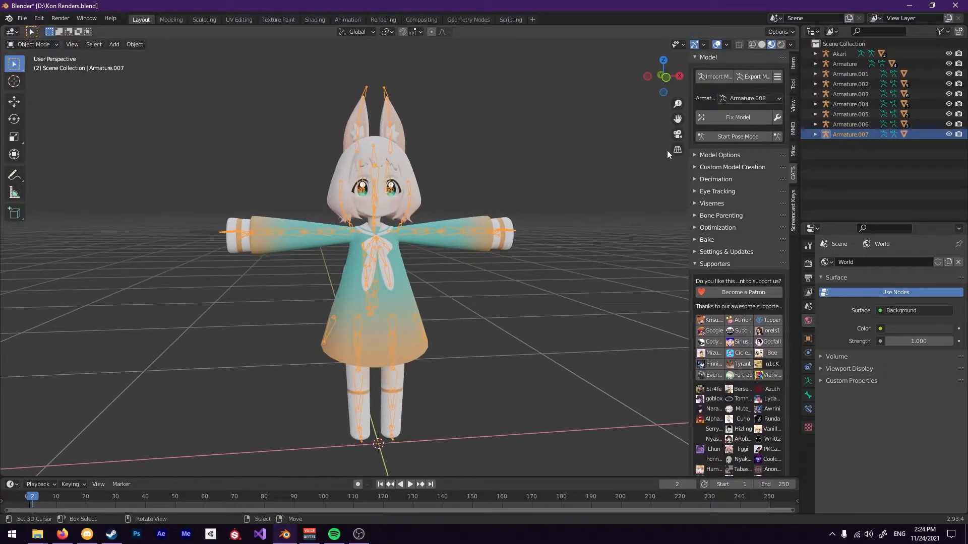
{"action": "left_click", "coordinate": [724, 138]}
{"action": "middle_click_drag", "start_coordinate": [479, 252], "coordinate": [460, 250]}
{"action": "scroll", "coordinate": [468, 272], "scroll_direction": "up", "scroll_amount": 2}
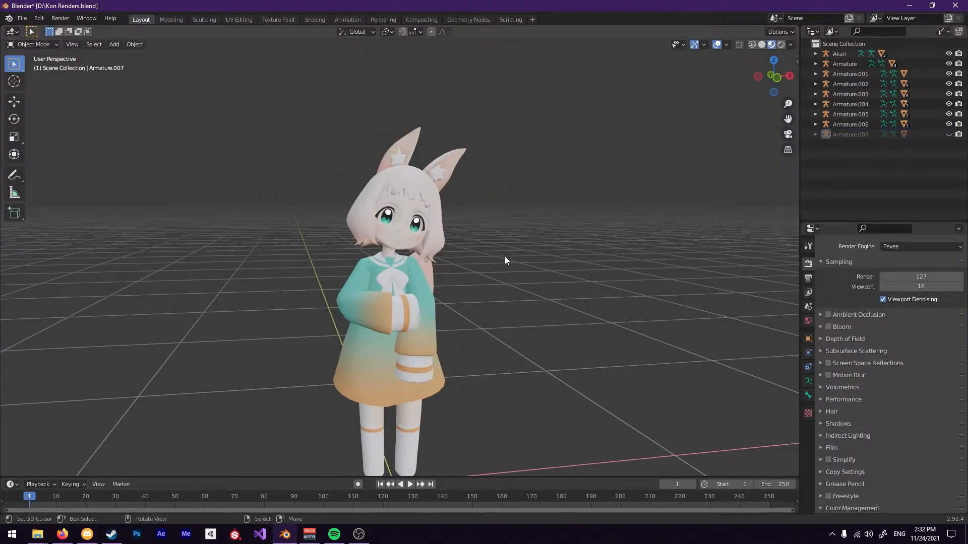
Keep Eevee as the render engine and set the Render samples to 2048
{"action": "middle_click_drag", "start_coordinate": [506, 260], "coordinate": [461, 285]}
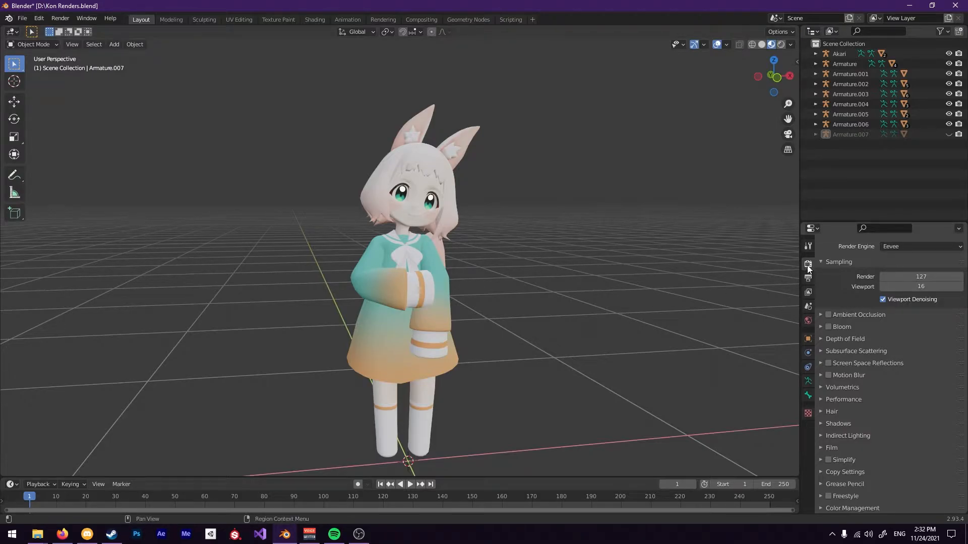
{"action": "left_click", "coordinate": [891, 247]}
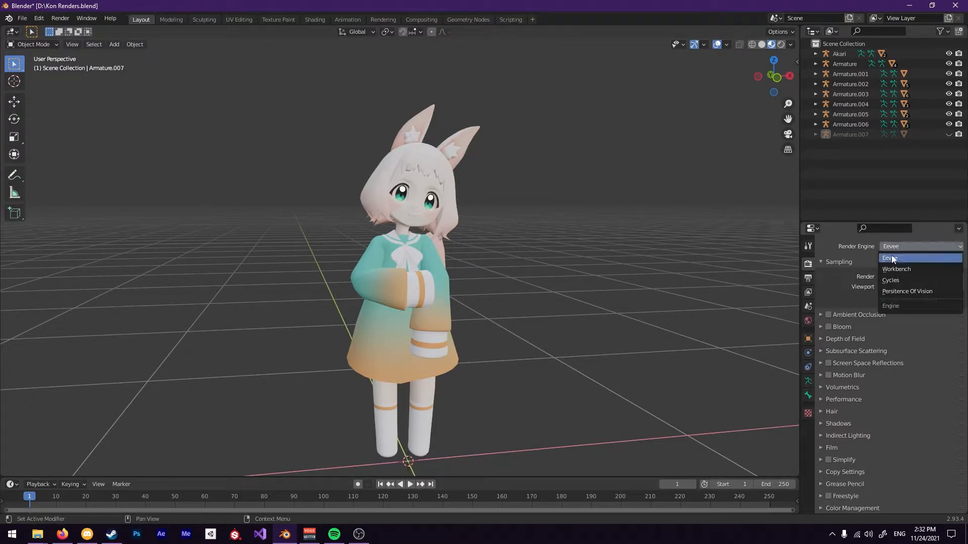
{"action": "left_click", "coordinate": [890, 258]}
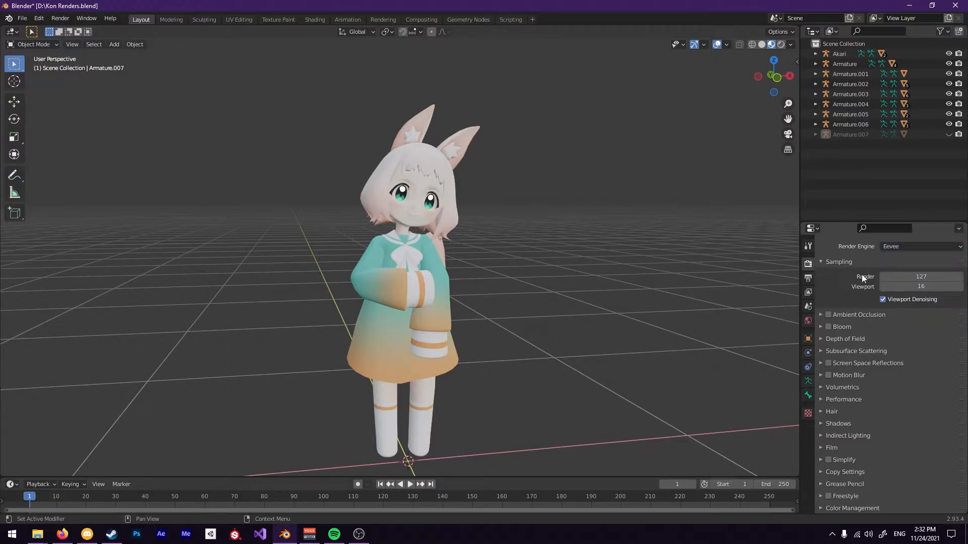
{"action": "left_click", "coordinate": [903, 276]}
{"action": "key", "text": "Return"}
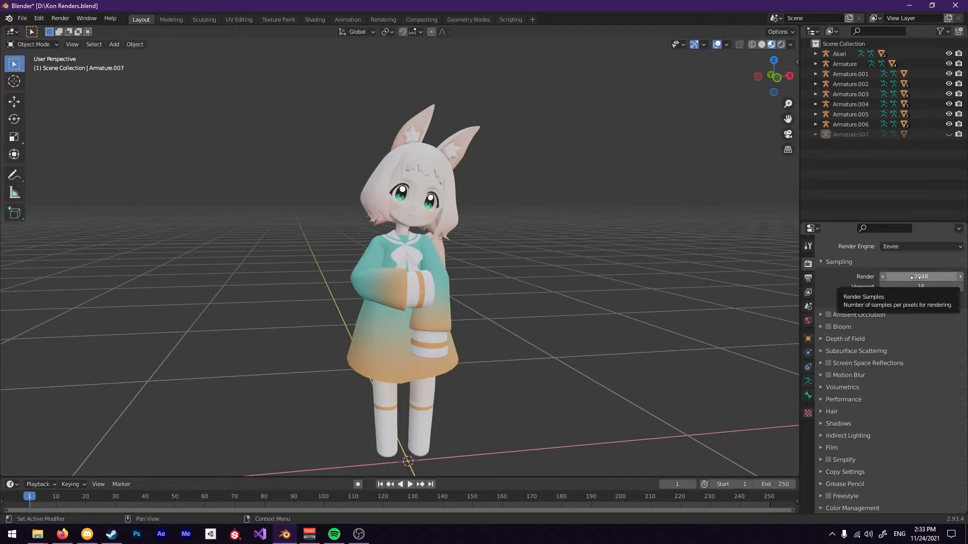
Enable Ambient Occlusion in the render settings and check its shading on the posed character
{"action": "left_click", "coordinate": [862, 315]}
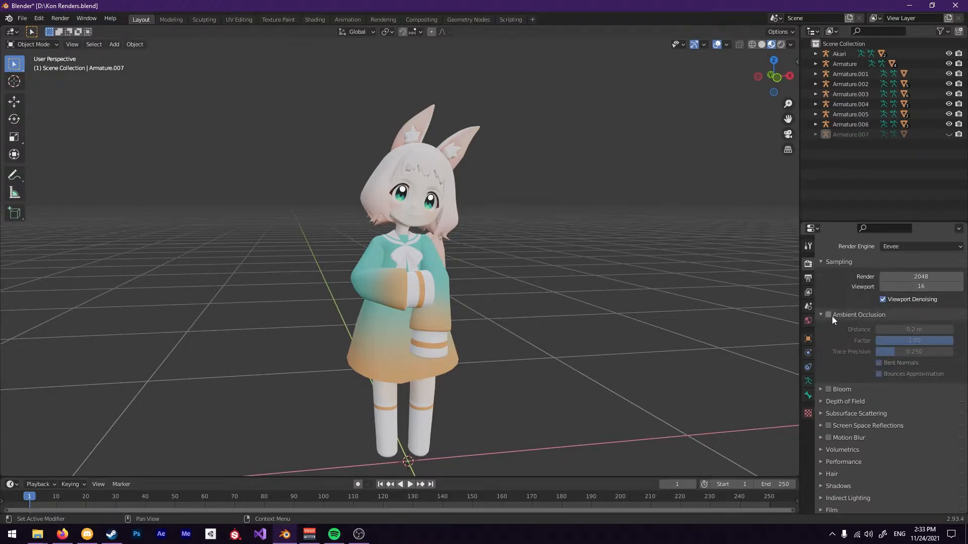
{"action": "left_click", "coordinate": [829, 315]}
{"action": "scroll", "coordinate": [396, 256], "scroll_direction": "up", "scroll_amount": 6}
{"action": "middle_click_drag", "start_coordinate": [421, 264], "coordinate": [324, 269]}
{"action": "left_click", "coordinate": [852, 315]}
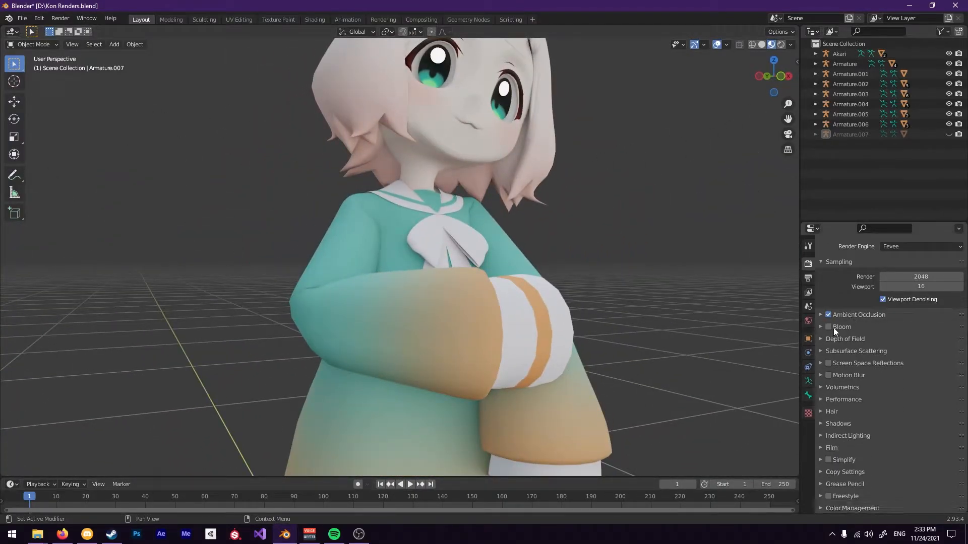
Enable Bloom and examine its glow around the character's eye highlights
{"action": "left_click", "coordinate": [830, 328]}
{"action": "middle_click_drag", "start_coordinate": [520, 143], "coordinate": [618, 285], "text": "shift"}
{"action": "left_click", "coordinate": [842, 326]}
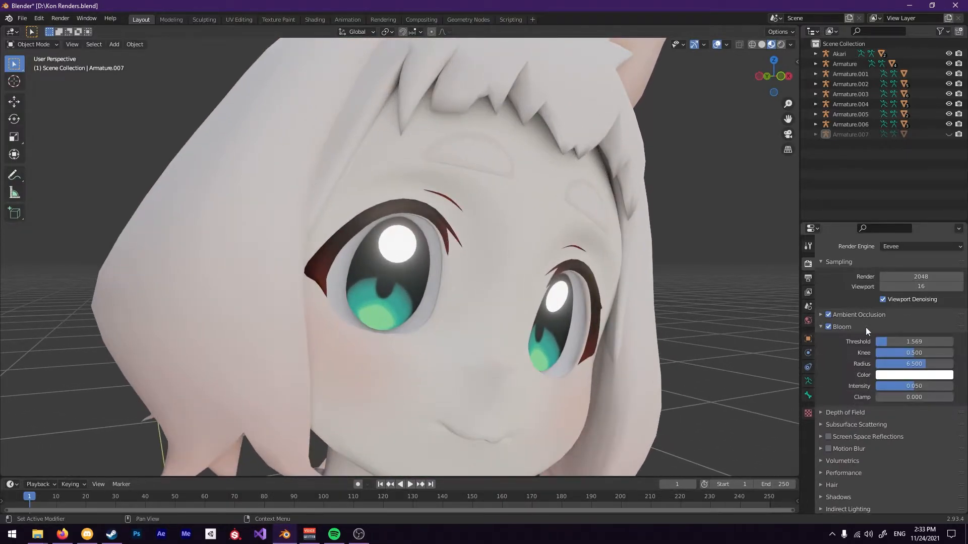
{"action": "middle_click_drag", "start_coordinate": [515, 332], "coordinate": [471, 322]}
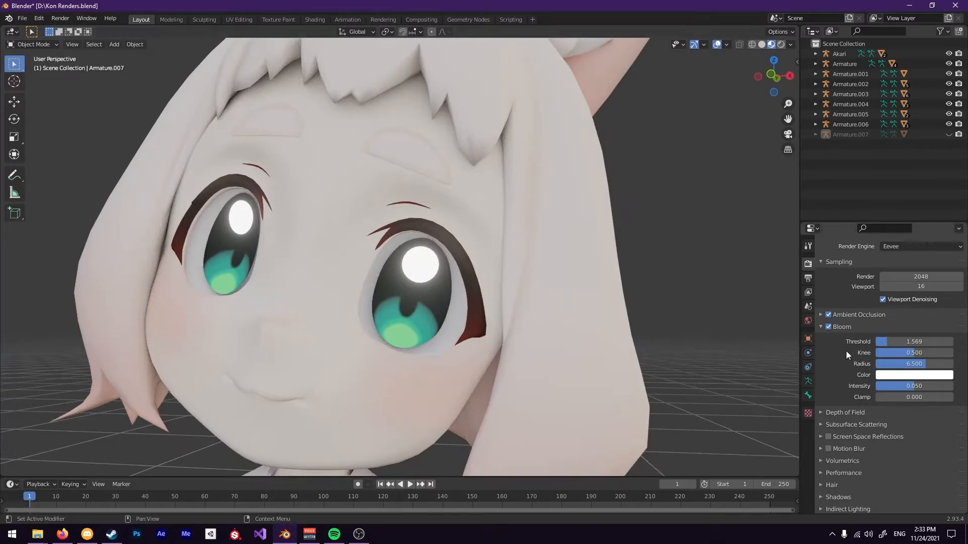
{"action": "left_click", "coordinate": [849, 327]}
Enable Screen Space Reflections, check the character's appearance, and turn off Half Res Trace
{"action": "left_click", "coordinate": [863, 364]}
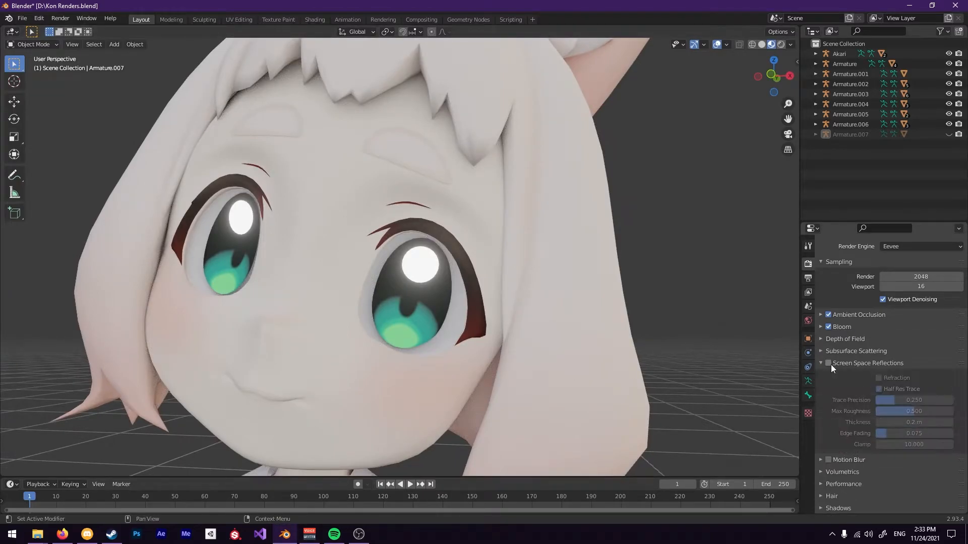
{"action": "left_click", "coordinate": [828, 364]}
{"action": "scroll", "coordinate": [501, 365], "scroll_direction": "down", "scroll_amount": 8}
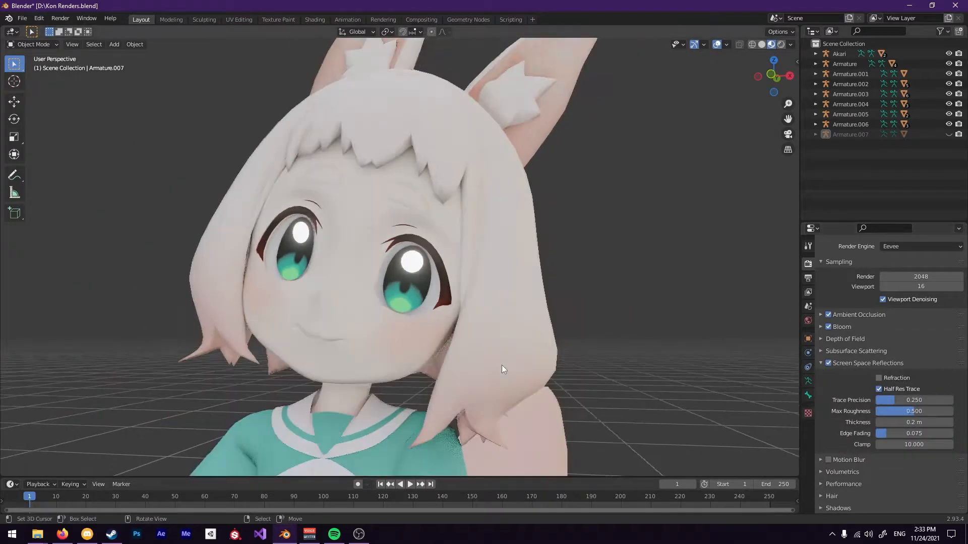
{"action": "scroll", "coordinate": [595, 388], "scroll_direction": "up", "scroll_amount": 2}
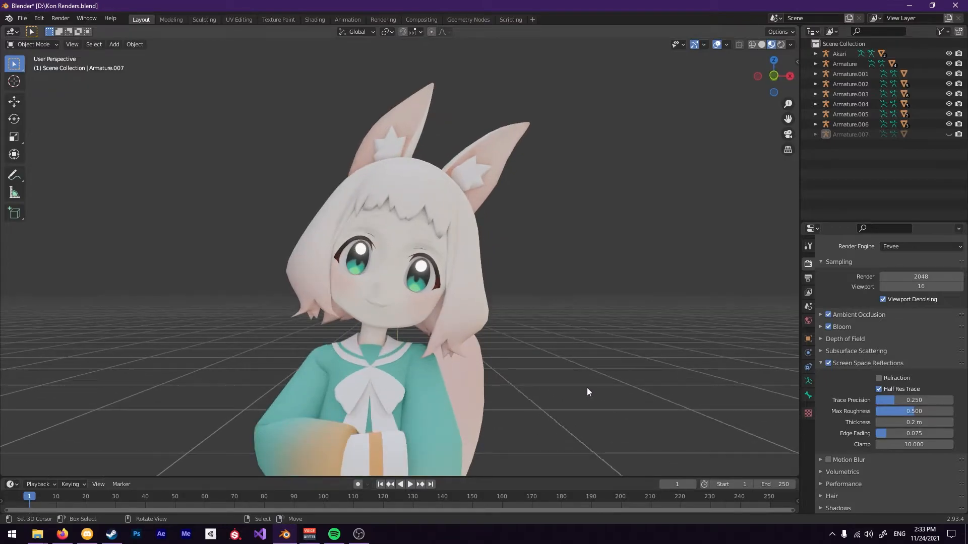
{"action": "scroll", "coordinate": [505, 344], "scroll_direction": "up", "scroll_amount": 4}
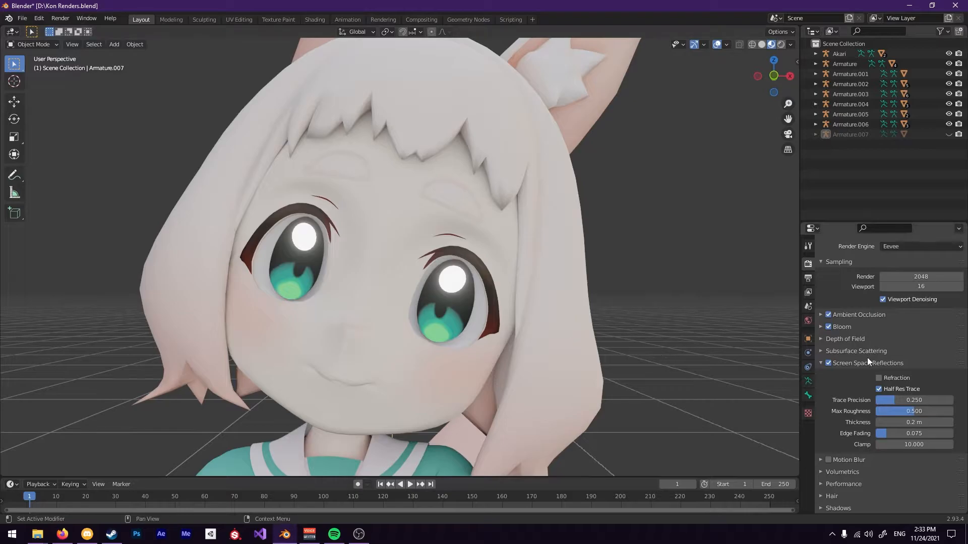
{"action": "left_click", "coordinate": [888, 389]}
{"action": "left_click", "coordinate": [851, 363]}
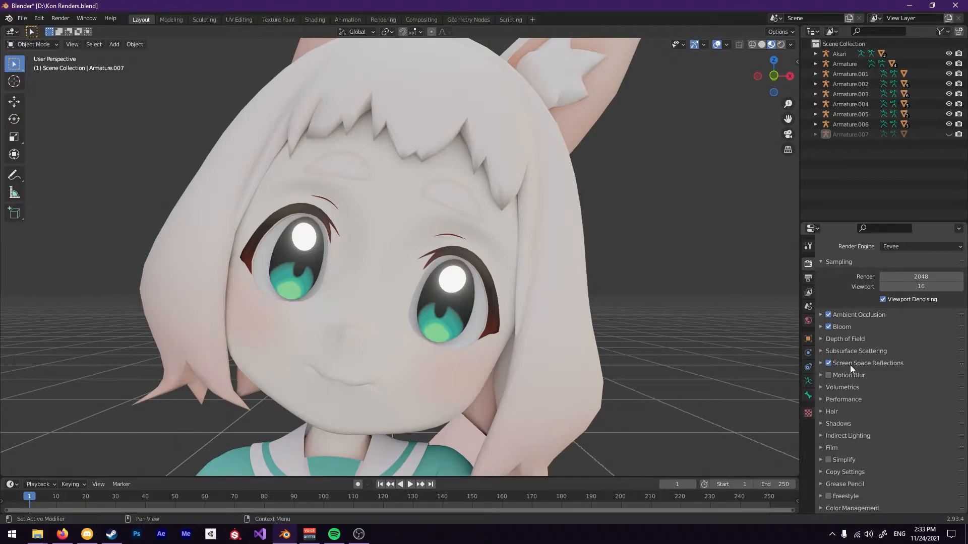
Enable the Transparent film background in the render settings and inspect the posed character
{"action": "left_click", "coordinate": [843, 399]}
{"action": "left_click", "coordinate": [841, 400]}
{"action": "left_click", "coordinate": [827, 448]}
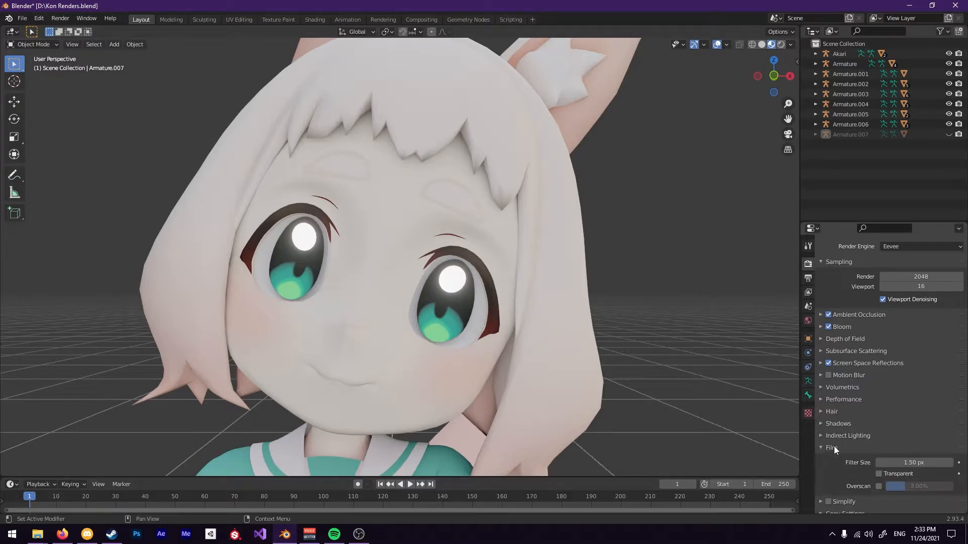
{"action": "left_click", "coordinate": [880, 474]}
{"action": "scroll", "coordinate": [546, 295], "scroll_direction": "down", "scroll_amount": 7}
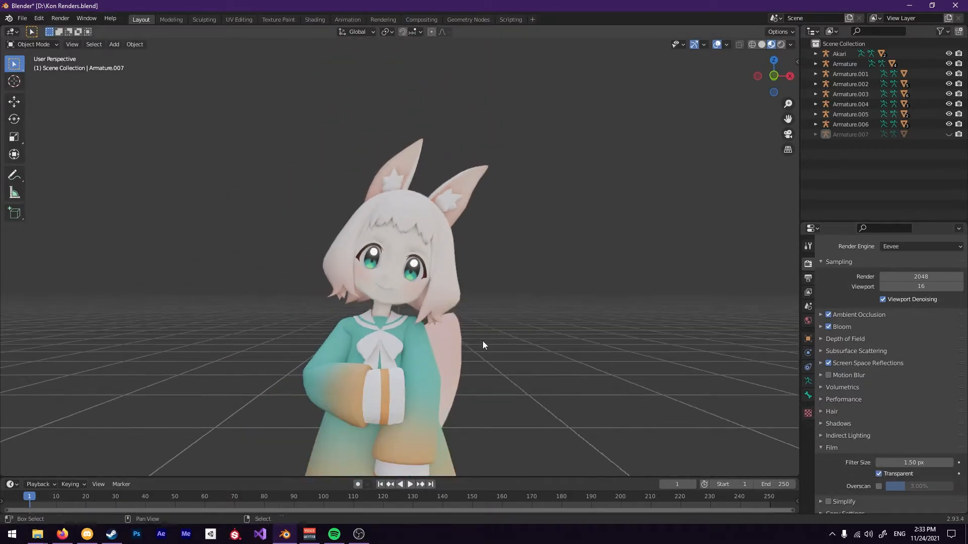
{"action": "middle_click_drag", "start_coordinate": [474, 259], "coordinate": [486, 270]}
{"action": "scroll", "coordinate": [479, 268], "scroll_direction": "down", "scroll_amount": 1}
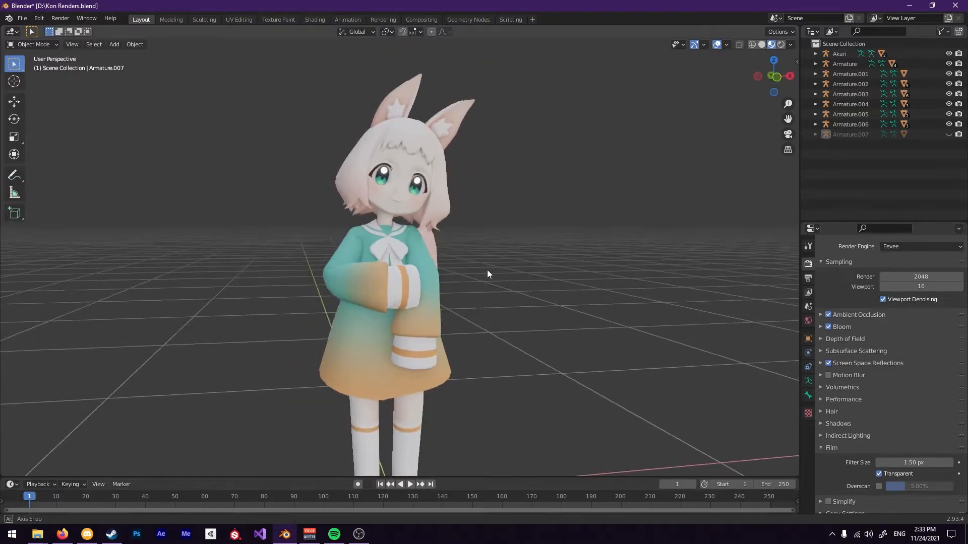
{"action": "scroll", "coordinate": [487, 271], "scroll_direction": "down", "scroll_amount": 1}
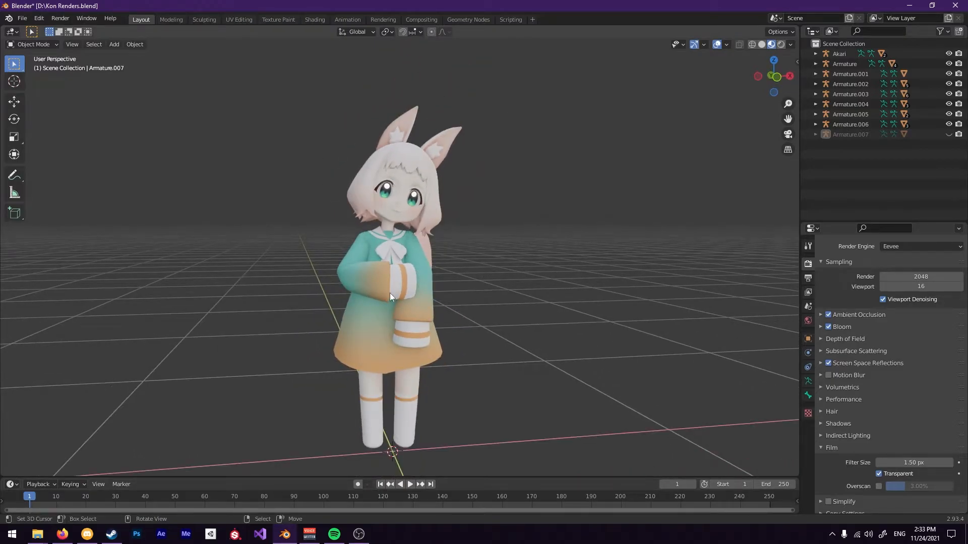
{"action": "scroll", "coordinate": [414, 283], "scroll_direction": "up", "scroll_amount": 6}
{"action": "middle_click_drag", "start_coordinate": [440, 176], "coordinate": [472, 351], "text": "shift"}
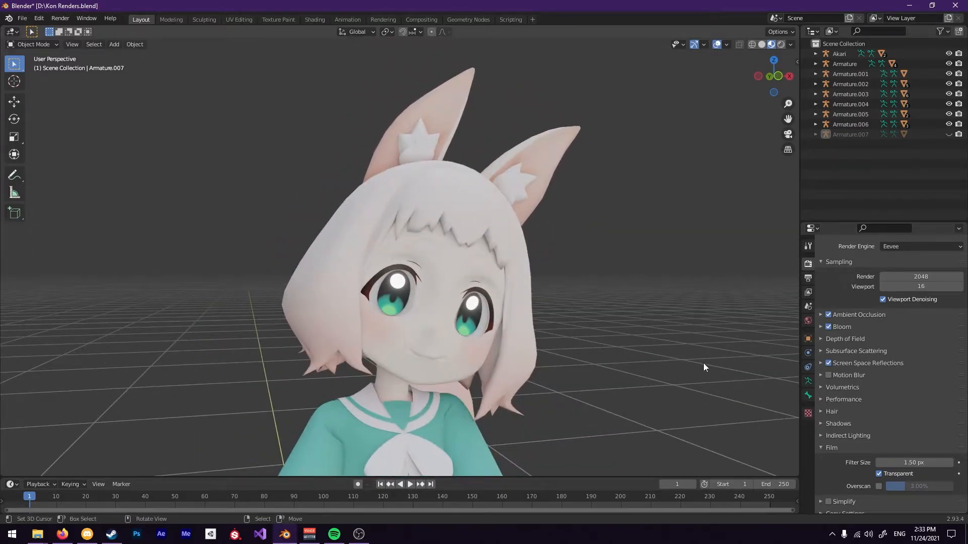
{"action": "left_click", "coordinate": [881, 474]}
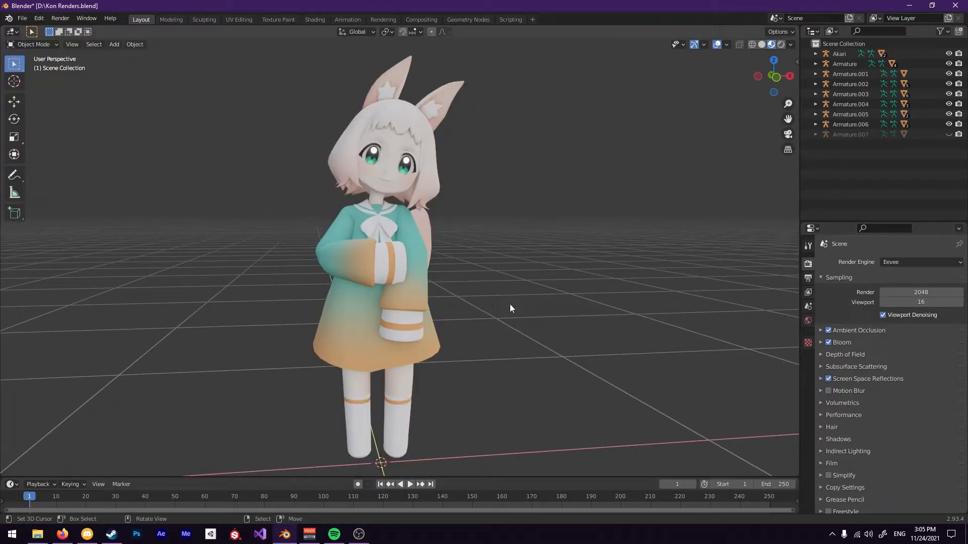
Switch the viewport to Rendered shading and add an area light to the scene
{"action": "left_click", "coordinate": [779, 44]}
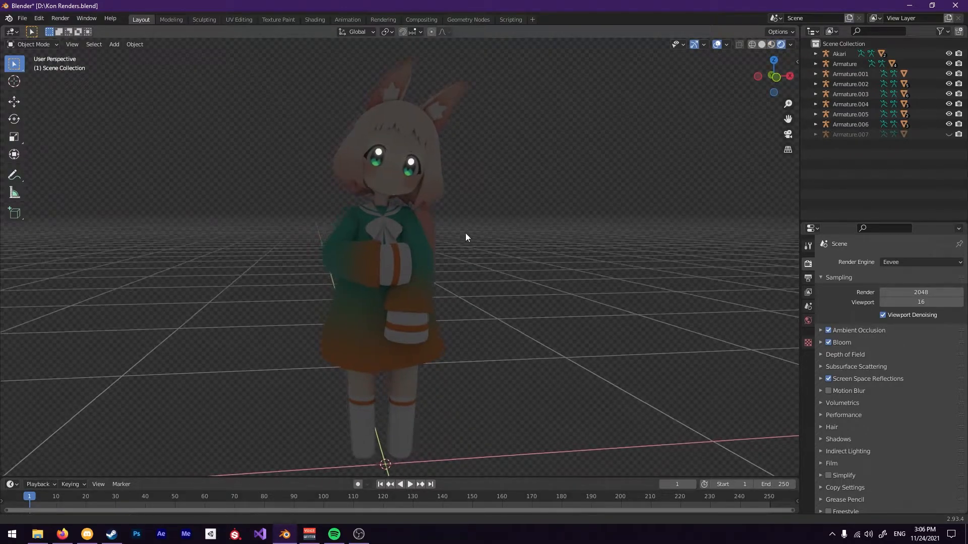
{"action": "middle_click_drag", "start_coordinate": [419, 256], "coordinate": [483, 286]}
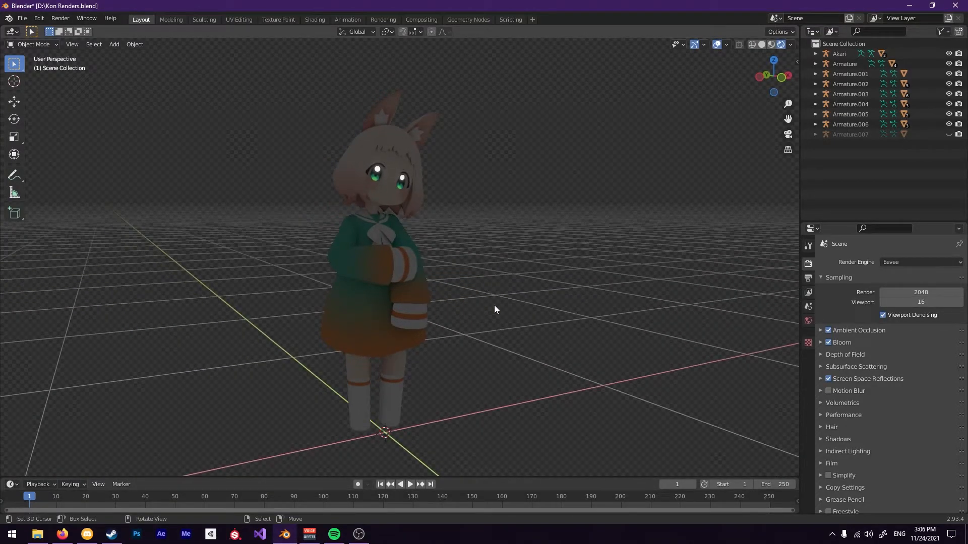
{"action": "key", "text": "shift+a"}
{"action": "mouse_move", "coordinate": [500, 268]}
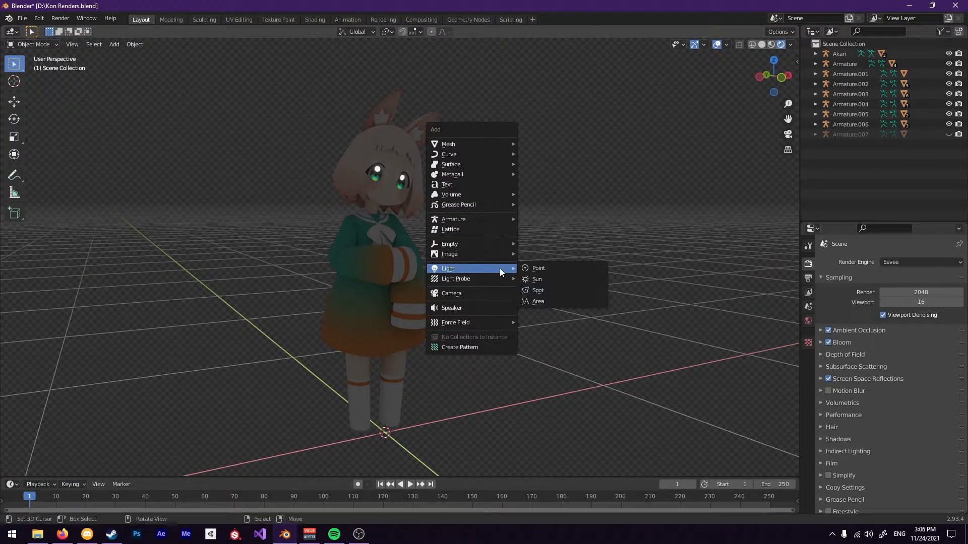
{"action": "left_click", "coordinate": [540, 301]}
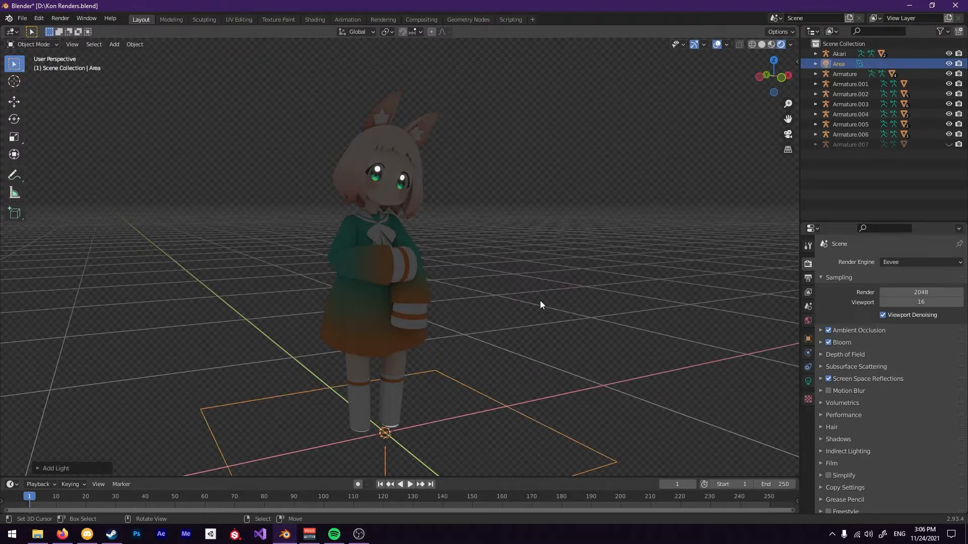
Rotate the area light upright in the right side view and move it in front of the character, facing it
{"action": "key", "text": "KP_3"}
{"action": "key", "text": "r"}
{"action": "left_click", "coordinate": [490, 357]}
{"action": "key", "text": "g"}
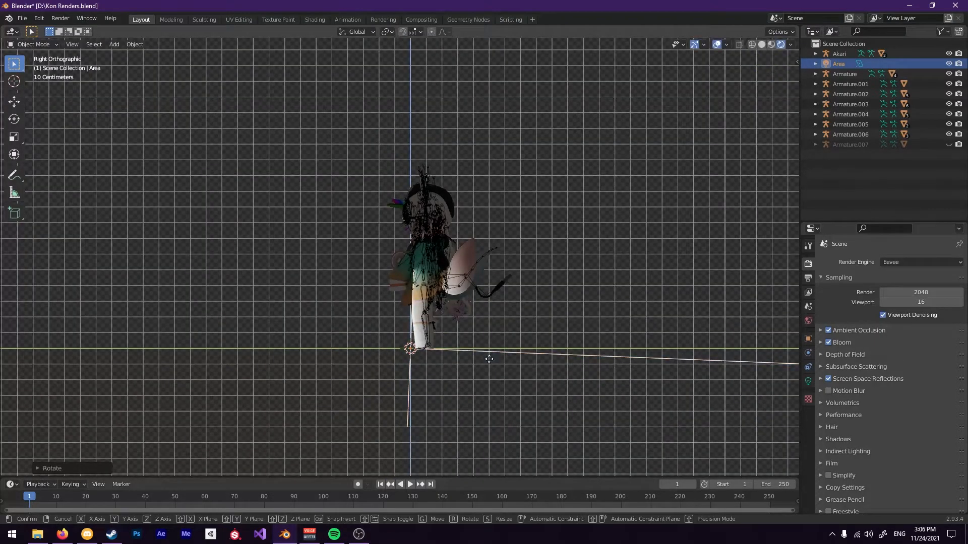
{"action": "left_click", "coordinate": [277, 248]}
{"action": "key", "text": "r"}
{"action": "left_click", "coordinate": [280, 282]}
{"action": "key", "text": "g"}
{"action": "left_click", "coordinate": [361, 281]}
{"action": "middle_click_drag", "start_coordinate": [361, 281], "coordinate": [531, 283]}
{"action": "key", "text": "shift+a"}
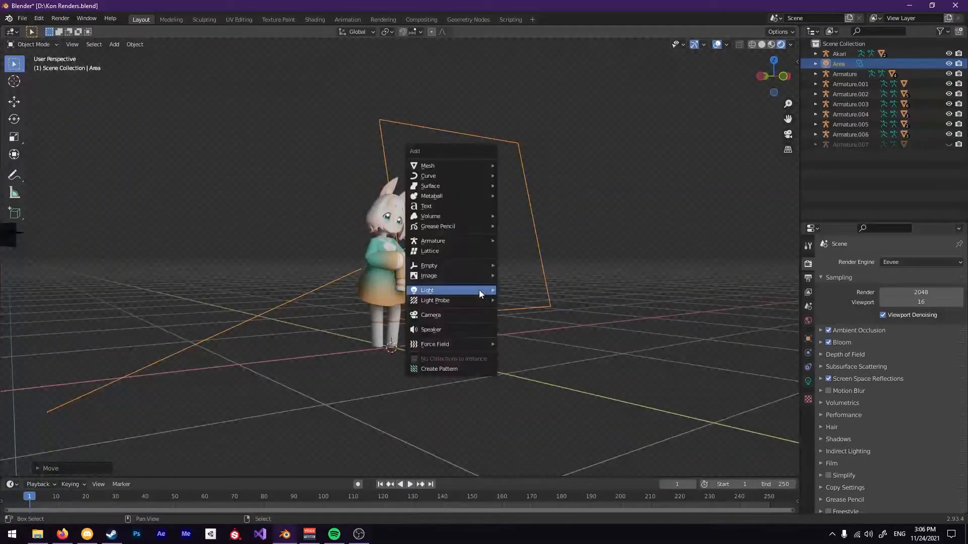
{"action": "mouse_move", "coordinate": [479, 290]}
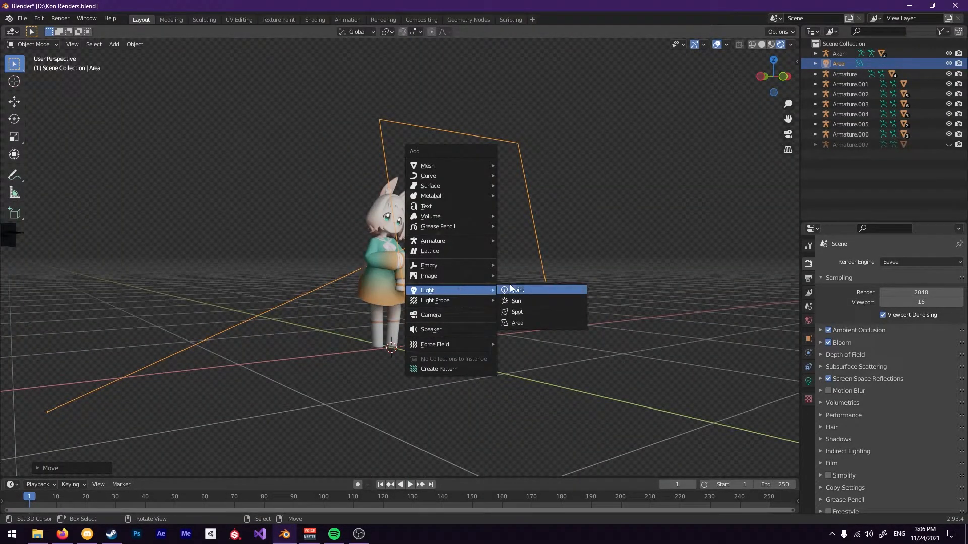
{"action": "key", "text": "Escape"}
Move the area light in the right side view so it stands in front of the character, aimed slightly downward
{"action": "middle_click_drag", "start_coordinate": [540, 283], "coordinate": [517, 310]}
{"action": "middle_click_drag", "start_coordinate": [379, 295], "coordinate": [356, 301]}
{"action": "middle_click_drag", "start_coordinate": [466, 316], "coordinate": [283, 309]}
{"action": "middle_click_drag", "start_coordinate": [402, 272], "coordinate": [485, 323], "text": "shift"}
{"action": "key", "text": "g"}
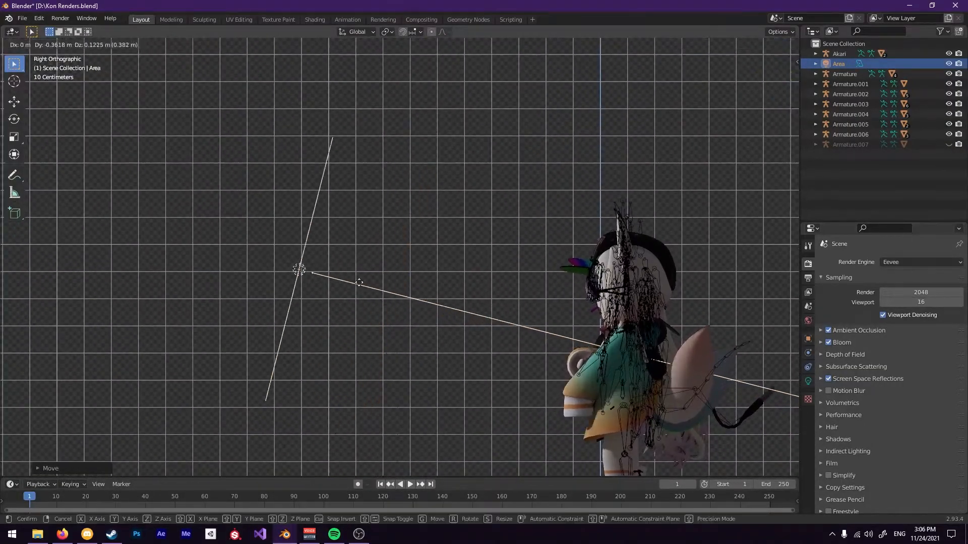
{"action": "left_click", "coordinate": [289, 268]}
{"action": "scroll", "coordinate": [288, 269], "scroll_direction": "down", "scroll_amount": 5}
{"action": "middle_click_drag", "start_coordinate": [333, 285], "coordinate": [462, 300]}
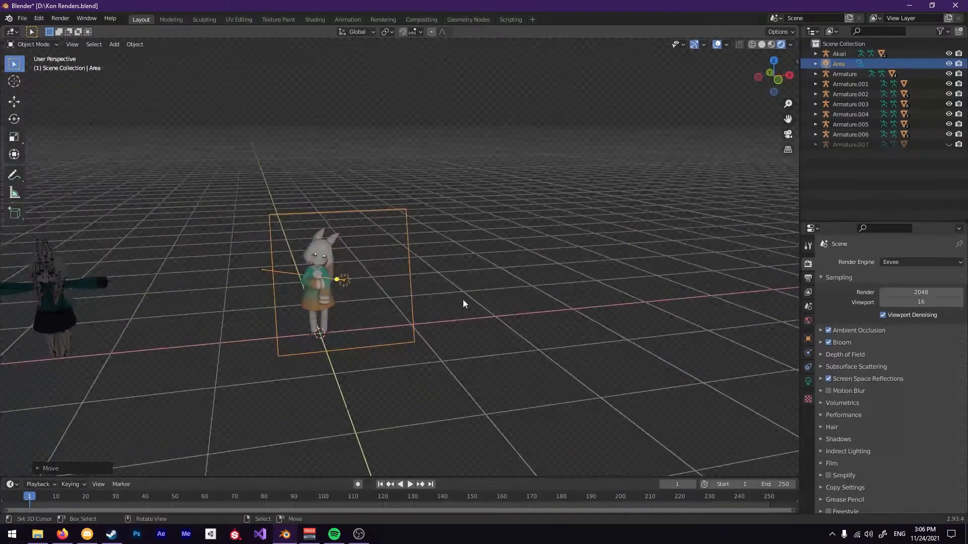
Enlarge the square area light to about 1.2 m in front of the character
{"action": "scroll", "coordinate": [434, 292], "scroll_direction": "up", "scroll_amount": 2}
{"action": "middle_click_drag", "start_coordinate": [391, 296], "coordinate": [467, 302], "text": "shift"}
{"action": "key", "text": "s"}
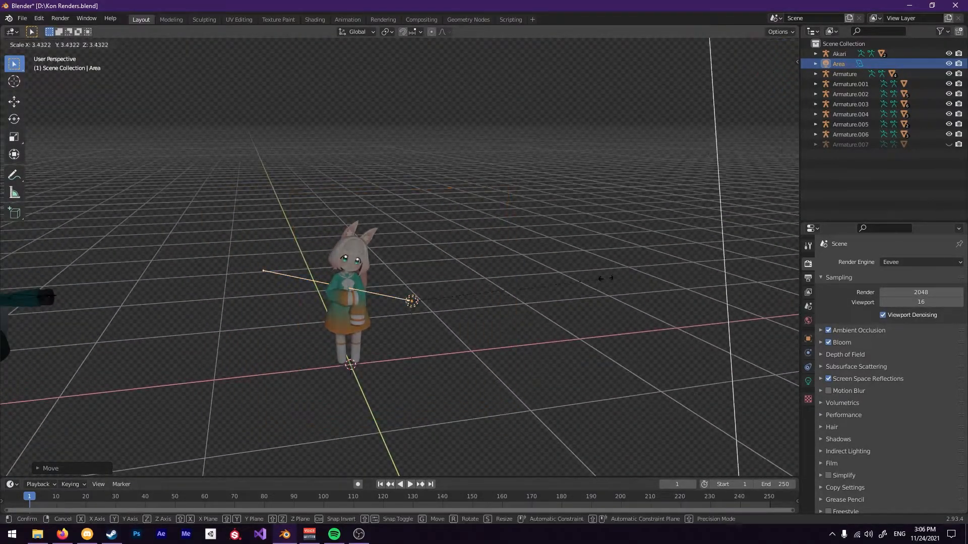
{"action": "right_click", "coordinate": [391, 301]}
{"action": "key", "text": "s"}
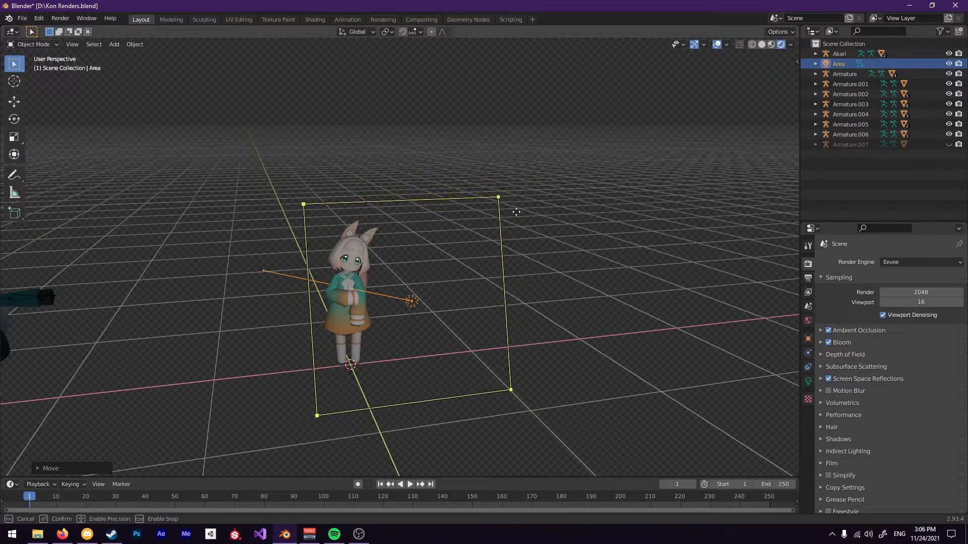
{"action": "left_click", "coordinate": [523, 262]}
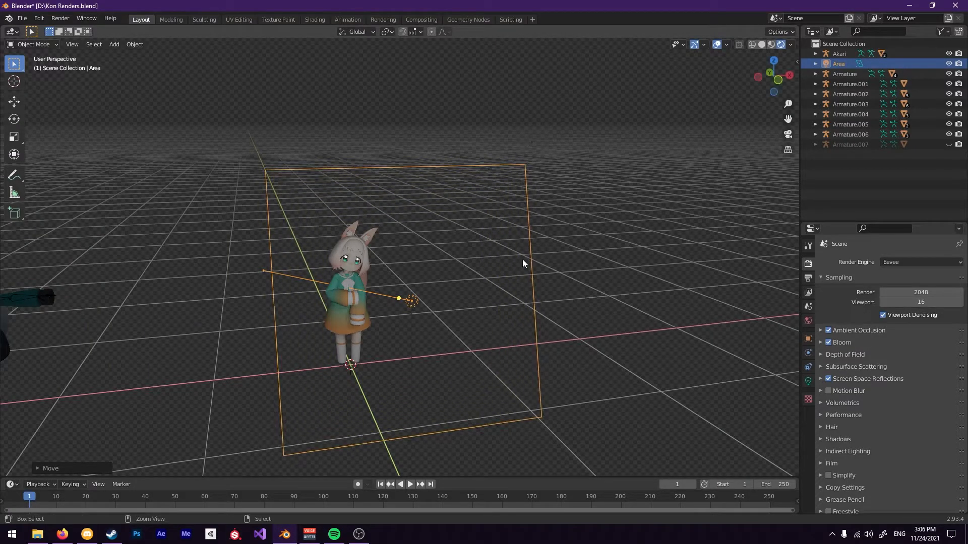
Open the area light's settings and shift the light sideways in front of the character
{"action": "left_click", "coordinate": [807, 381]}
{"action": "middle_click_drag", "start_coordinate": [576, 340], "coordinate": [448, 328]}
{"action": "key", "text": "g"}
{"action": "left_click", "coordinate": [381, 307]}
Try a size of 1.33 m and a higher power on the area light, and undo the changes
{"action": "left_click", "coordinate": [902, 382]}
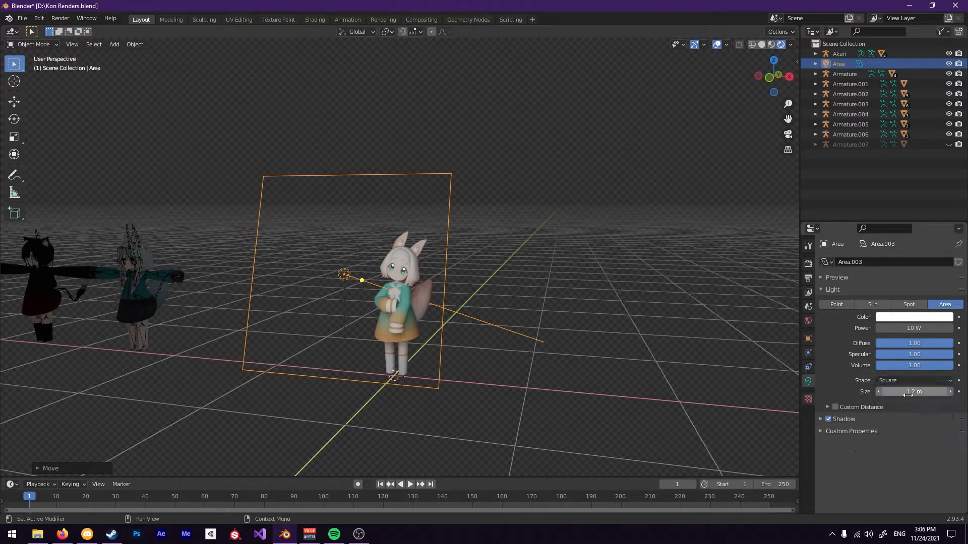
{"action": "left_click_drag", "start_coordinate": [910, 391], "coordinate": [914, 392]}
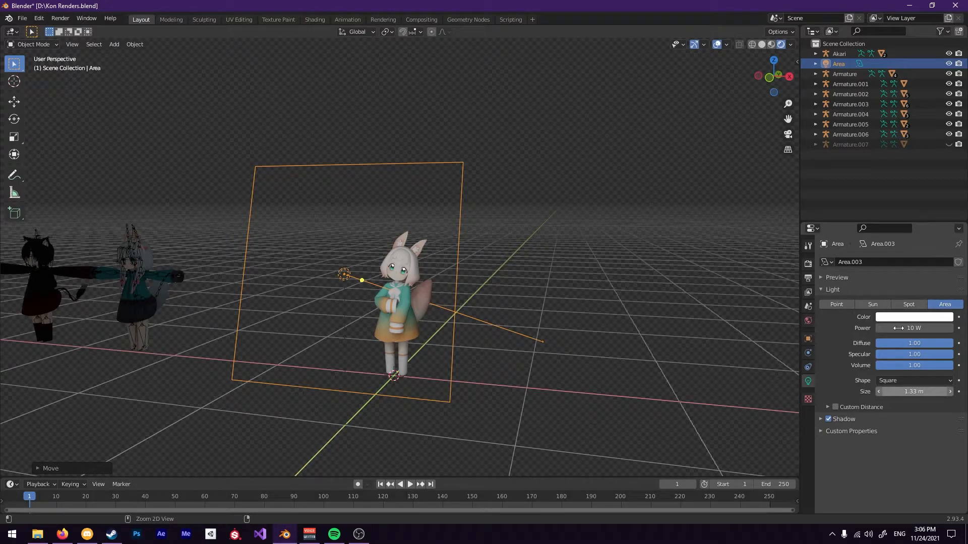
{"action": "left_click_drag", "start_coordinate": [899, 328], "coordinate": [945, 329]}
{"action": "scroll", "coordinate": [313, 303], "scroll_direction": "up", "scroll_amount": 3}
{"action": "mouse_move", "coordinate": [313, 304]}
{"action": "middle_mouse_down"}
{"action": "mouse_move", "coordinate": [427, 297]}
{"action": "mouse_move", "coordinate": [313, 312]}
{"action": "middle_mouse_up"}
{"action": "key", "text": "ctrl+z"}
Try a purple color on the area light and undo it
{"action": "scroll", "coordinate": [598, 291], "scroll_direction": "down", "scroll_amount": 3}
{"action": "middle_click_drag", "start_coordinate": [598, 291], "coordinate": [622, 277]}
{"action": "scroll", "coordinate": [622, 277], "scroll_direction": "up", "scroll_amount": 2}
{"action": "left_click", "coordinate": [897, 317]}
{"action": "left_click_drag", "start_coordinate": [903, 227], "coordinate": [938, 218]}
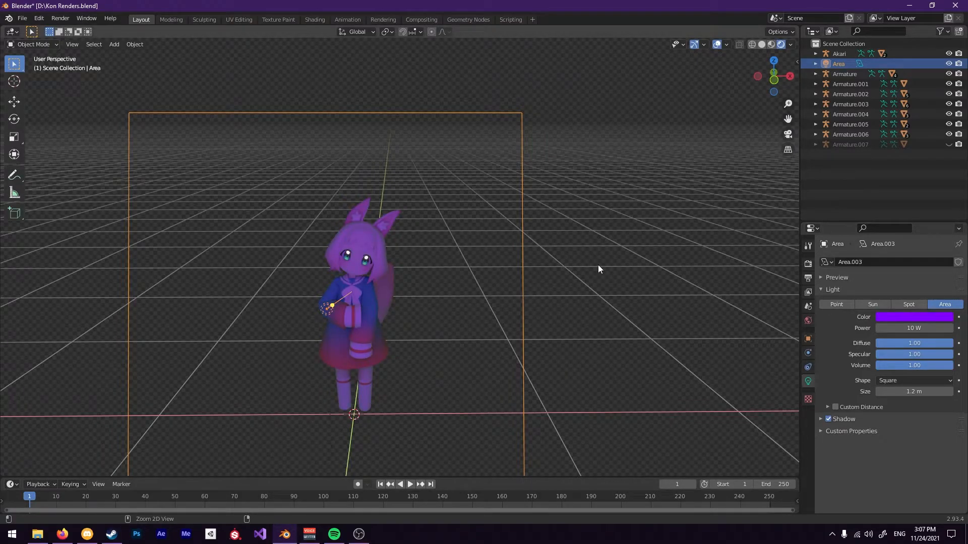
{"action": "key", "text": "ctrl+z"}
{"action": "key", "text": "ctrl+z"}
Set up a second, enlarged area light behind the character
{"action": "middle_click_drag", "start_coordinate": [656, 302], "coordinate": [480, 290]}
{"action": "left_click_drag", "start_coordinate": [447, 333], "coordinate": [321, 313]}
{"action": "middle_click_drag", "start_coordinate": [322, 313], "coordinate": [452, 323]}
{"action": "key", "text": "s"}
{"action": "left_click", "coordinate": [473, 304]}
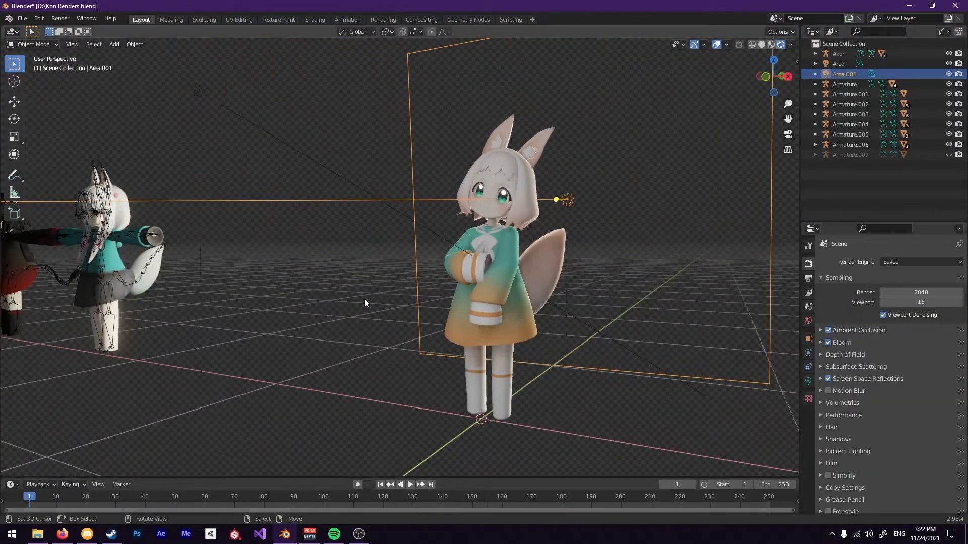
Examine the character's front and back lighting from several angles and from the front view
{"action": "middle_click_drag", "start_coordinate": [364, 302], "coordinate": [330, 294]}
{"action": "middle_click_drag", "start_coordinate": [379, 206], "coordinate": [621, 284]}
{"action": "scroll", "coordinate": [477, 289], "scroll_direction": "up", "scroll_amount": 7}
{"action": "scroll", "coordinate": [416, 322], "scroll_direction": "down", "scroll_amount": 6}
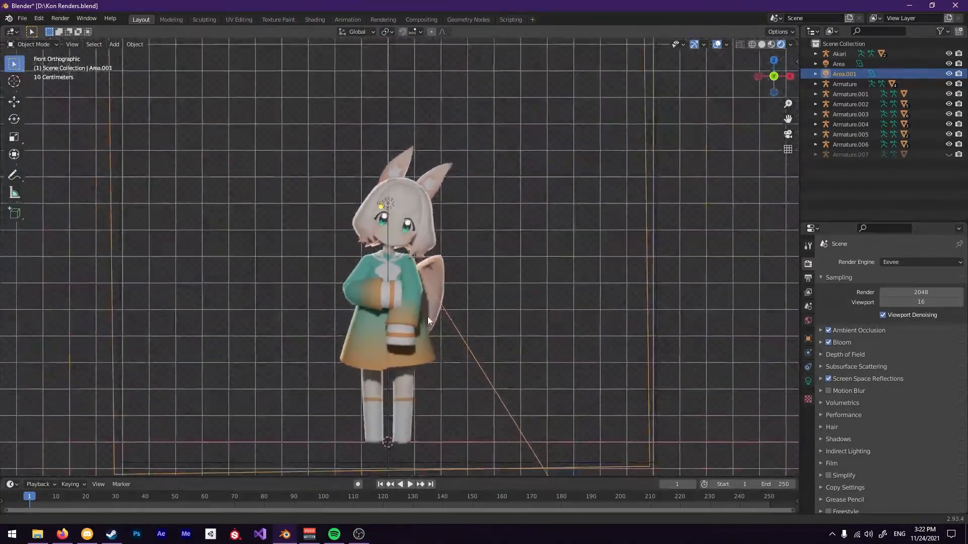
{"action": "middle_click_drag", "start_coordinate": [427, 317], "coordinate": [518, 273]}
{"action": "middle_click_drag", "start_coordinate": [605, 276], "coordinate": [434, 279]}
{"action": "scroll", "coordinate": [443, 286], "scroll_direction": "up", "scroll_amount": 5}
{"action": "middle_click_drag", "start_coordinate": [373, 308], "coordinate": [446, 279], "text": "shift"}
{"action": "scroll", "coordinate": [353, 219], "scroll_direction": "down", "scroll_amount": 1}
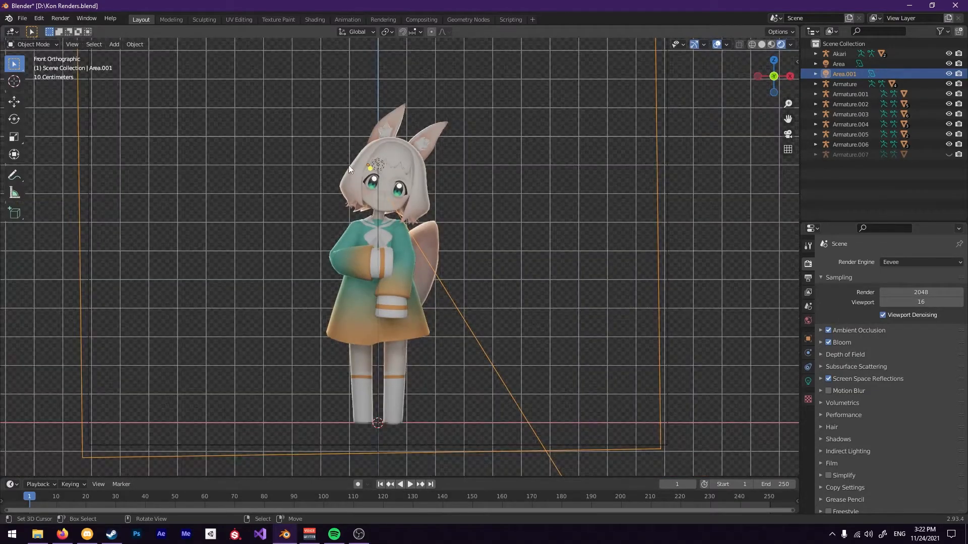
{"action": "scroll", "coordinate": [406, 339], "scroll_direction": "up", "scroll_amount": 2}
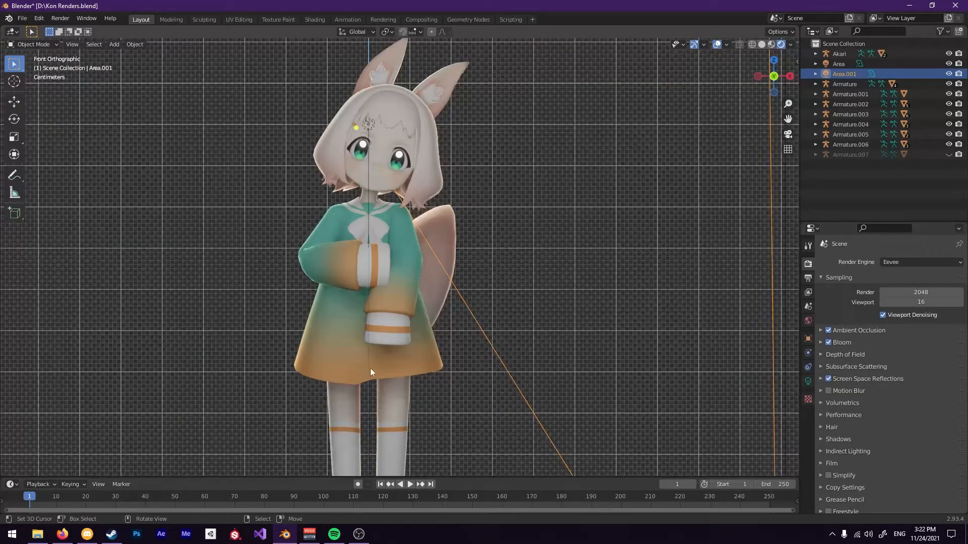
{"action": "scroll", "coordinate": [304, 393], "scroll_direction": "down", "scroll_amount": 4}
{"action": "middle_click_drag", "start_coordinate": [305, 392], "coordinate": [410, 286]}
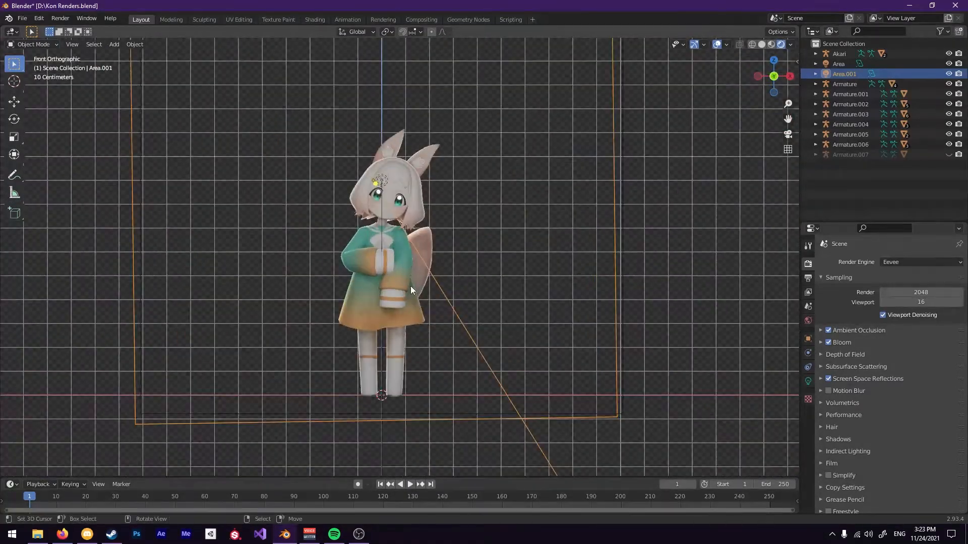
Add a camera to the scene from the front view
{"action": "scroll", "coordinate": [410, 286], "scroll_direction": "up", "scroll_amount": 1}
{"action": "key", "text": "shift+a"}
{"action": "mouse_move", "coordinate": [409, 301]}
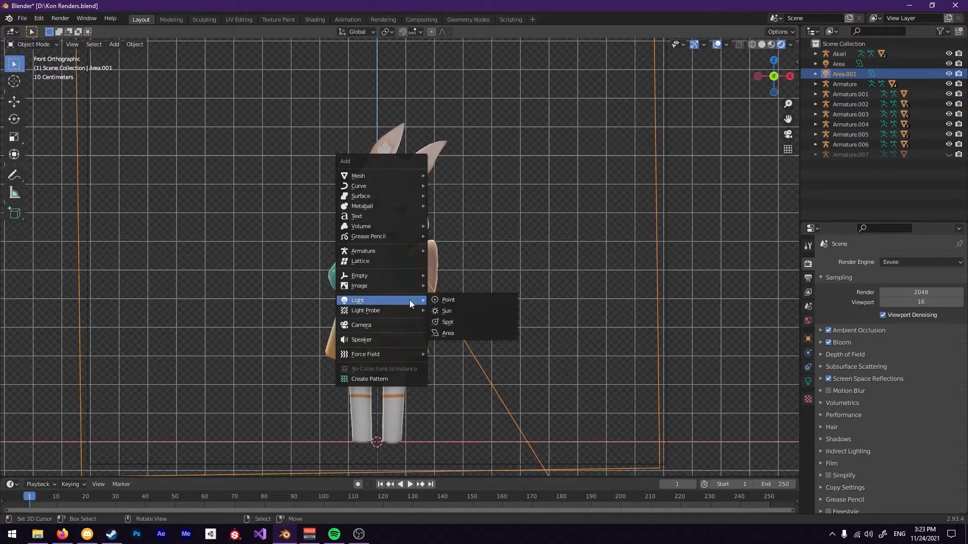
{"action": "left_click", "coordinate": [361, 325]}
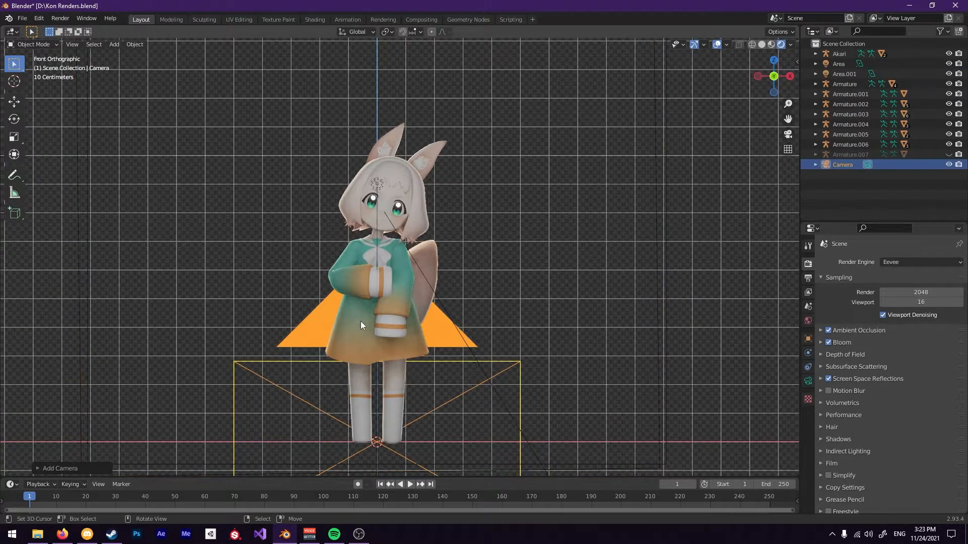
{"action": "scroll", "coordinate": [465, 365], "scroll_direction": "down", "scroll_amount": 3}
{"action": "mouse_move", "coordinate": [465, 365]}
{"action": "middle_mouse_down"}
{"action": "mouse_move", "coordinate": [358, 383]}
{"action": "mouse_move", "coordinate": [474, 365]}
{"action": "middle_mouse_up"}
{"action": "scroll", "coordinate": [471, 364], "scroll_direction": "up", "scroll_amount": 3}
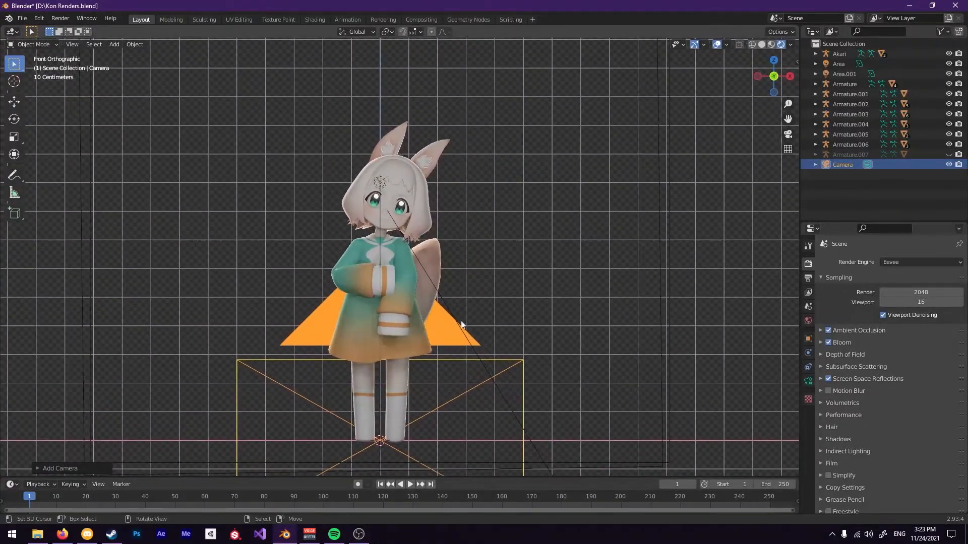
{"action": "key", "text": "g"}
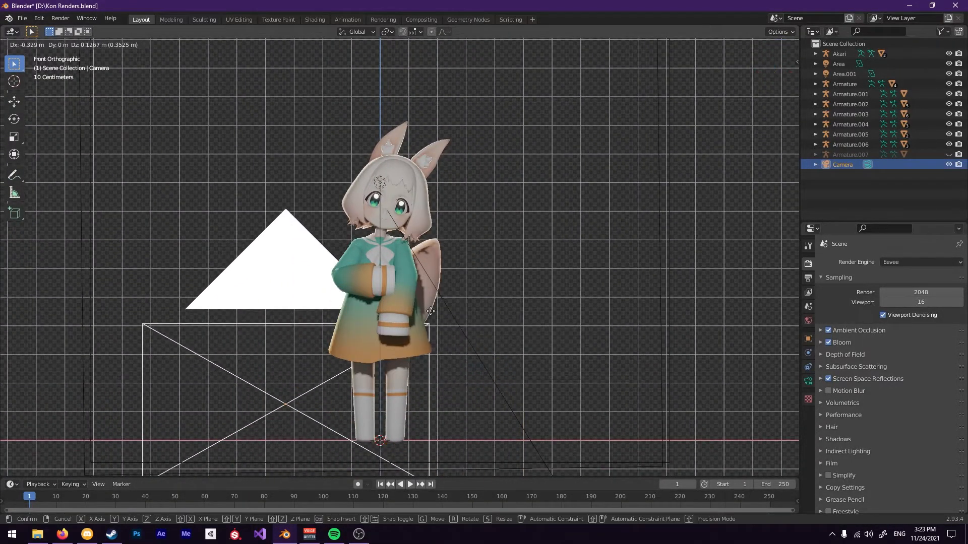
{"action": "key", "text": "Escape"}
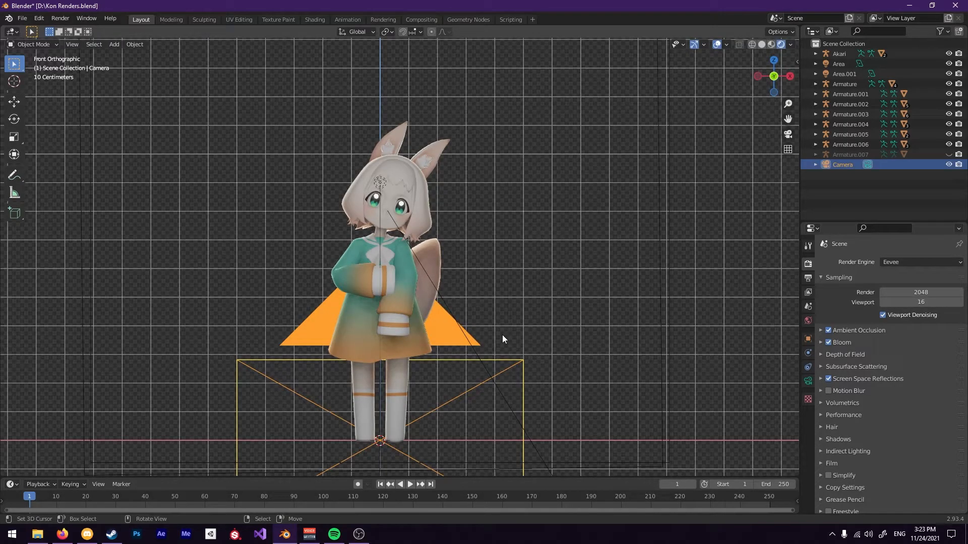
{"action": "key", "text": "F3"}
{"action": "key", "text": "Escape"}
{"action": "key", "text": "g"}
{"action": "key", "text": "Escape"}
Search the commands for "camera view" and align the active camera to the current front view
{"action": "key", "text": "F3"}
{"action": "type", "text": "cam"}
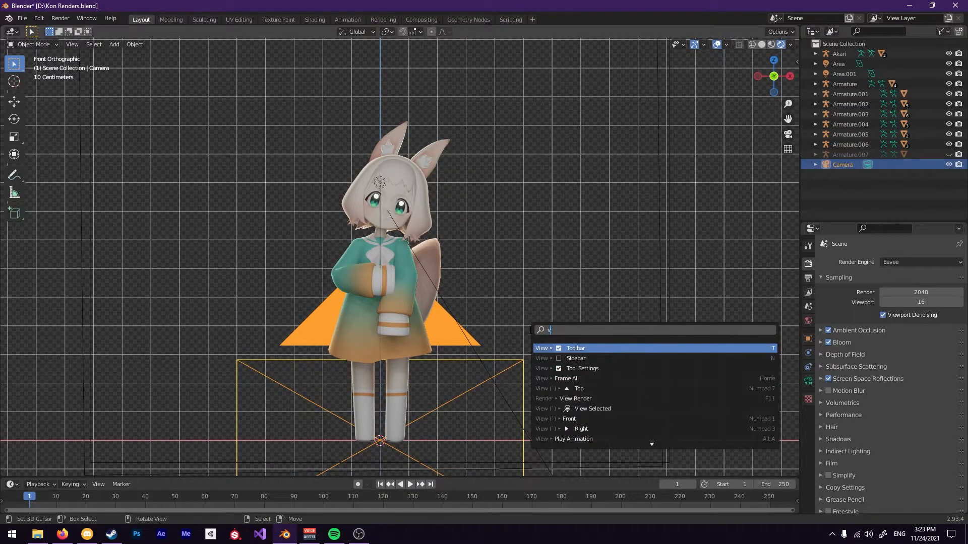
{"action": "type", "text": "era view"}
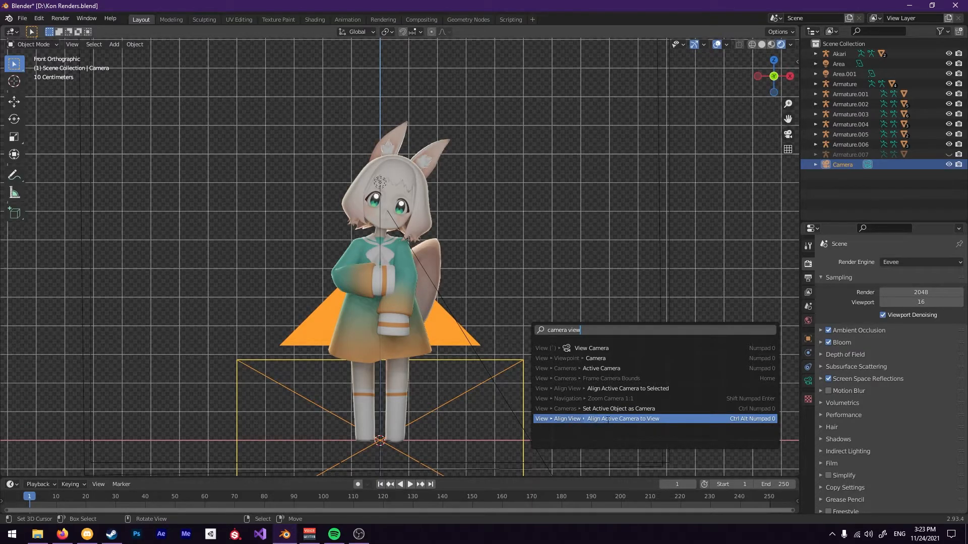
{"action": "left_click", "coordinate": [648, 419]}
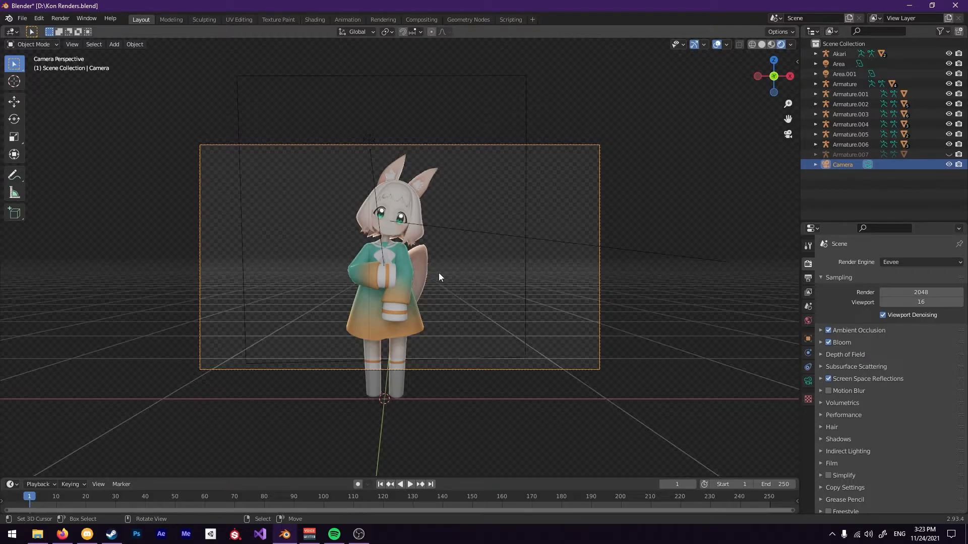
Move the camera back along its local Z axis so the whole character fits within its frame
{"action": "key", "text": "g"}
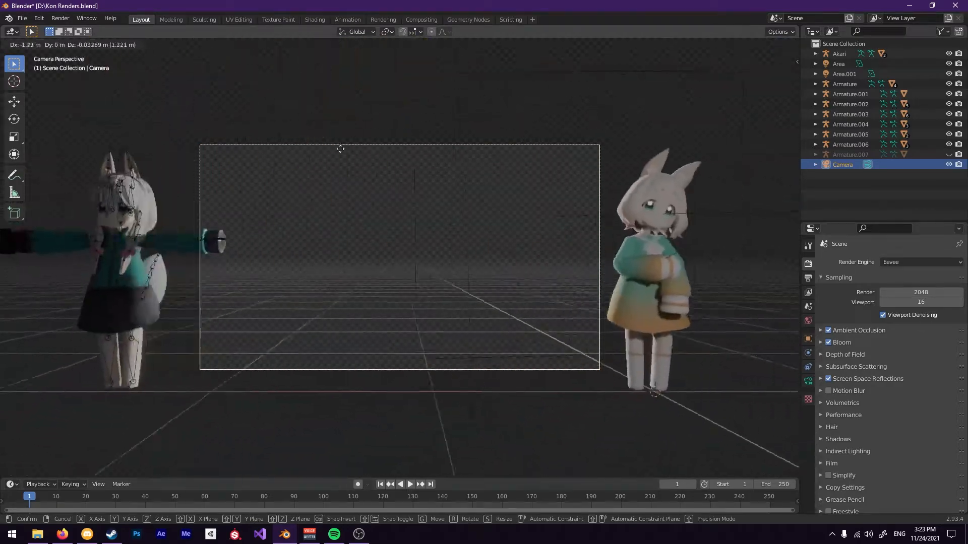
{"action": "right_click", "coordinate": [475, 124]}
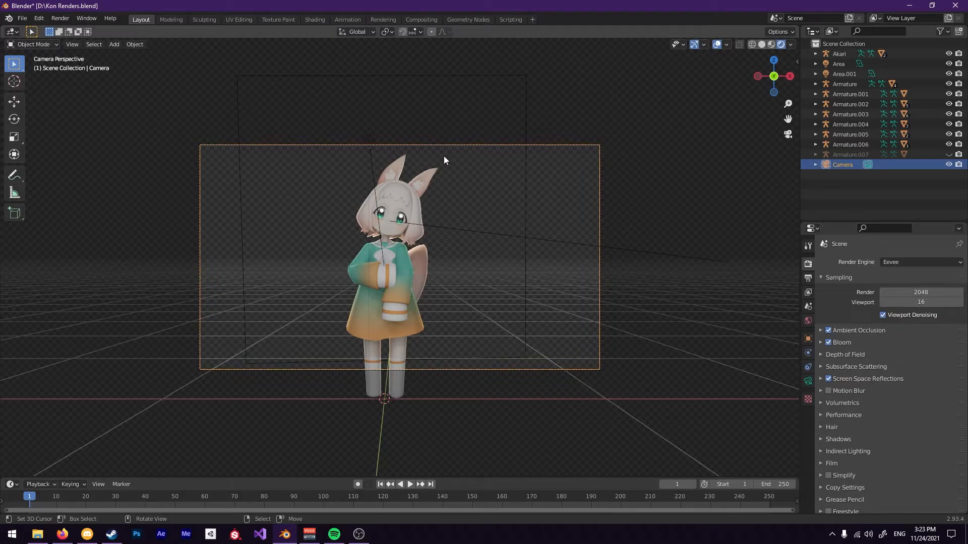
{"action": "key", "text": "g"}
{"action": "key", "text": "z"}
{"action": "key", "text": "z"}
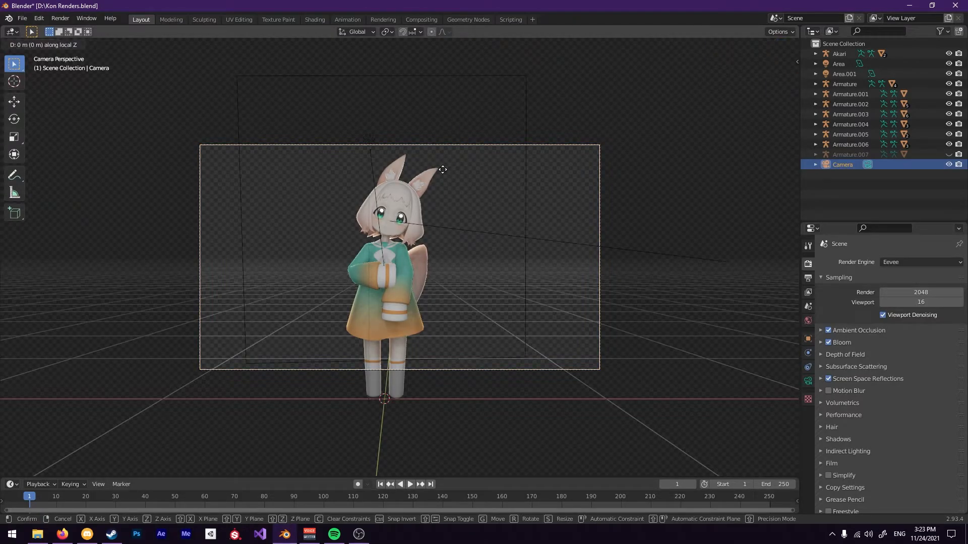
{"action": "left_click", "coordinate": [451, 210]}
Fine-tune the camera's position along the global Z and Y axes so the character fills the frame's height from ears to feet
{"action": "key", "text": "g"}
{"action": "key", "text": "z"}
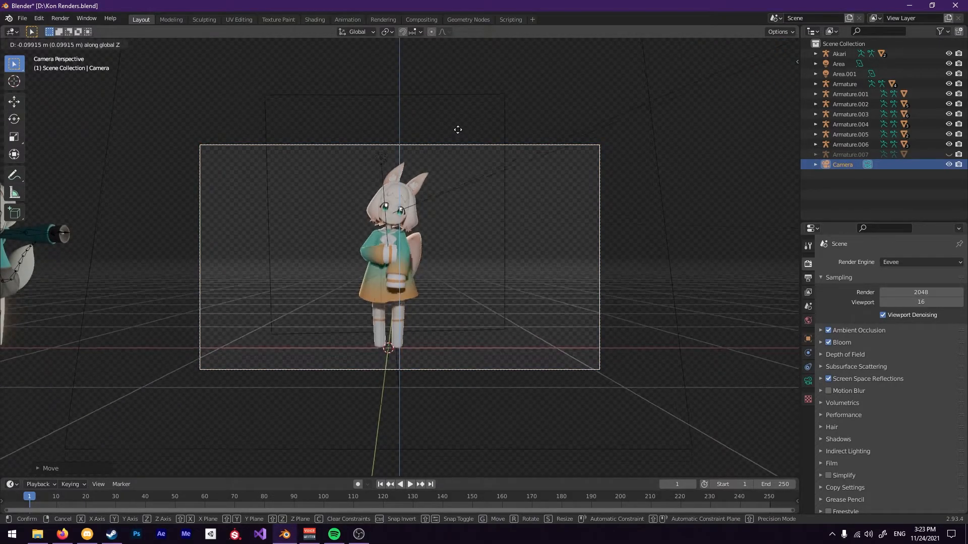
{"action": "left_click", "coordinate": [455, 132]}
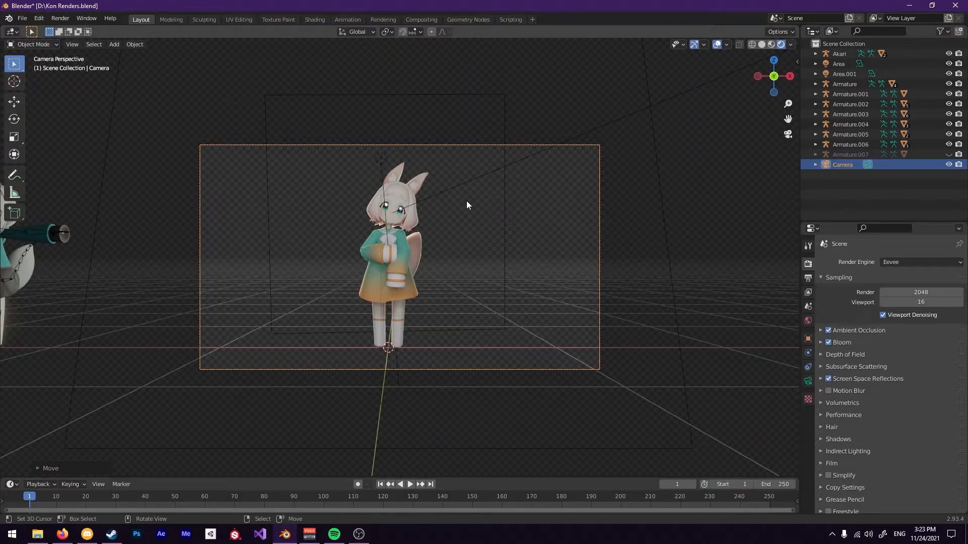
{"action": "key", "text": "g"}
{"action": "key", "text": "y"}
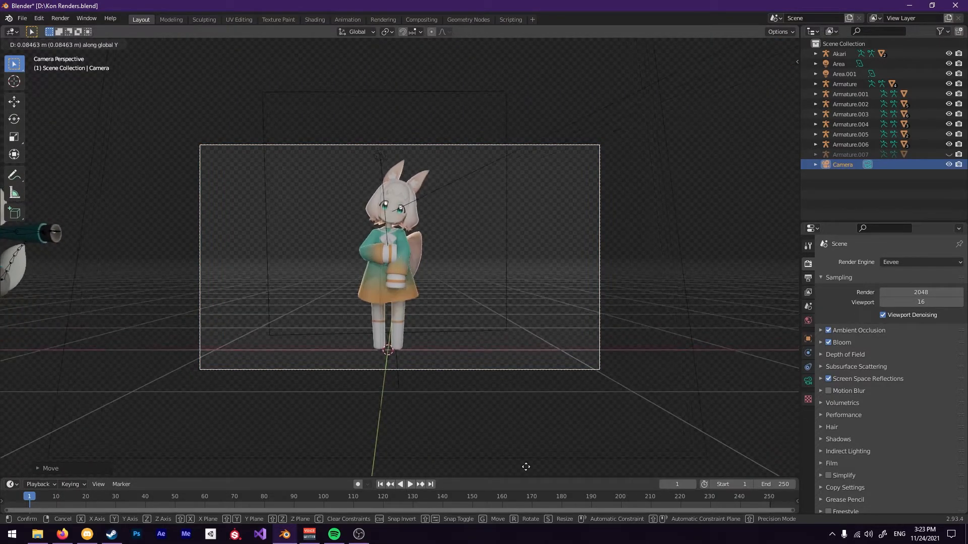
{"action": "left_click", "coordinate": [556, 199]}
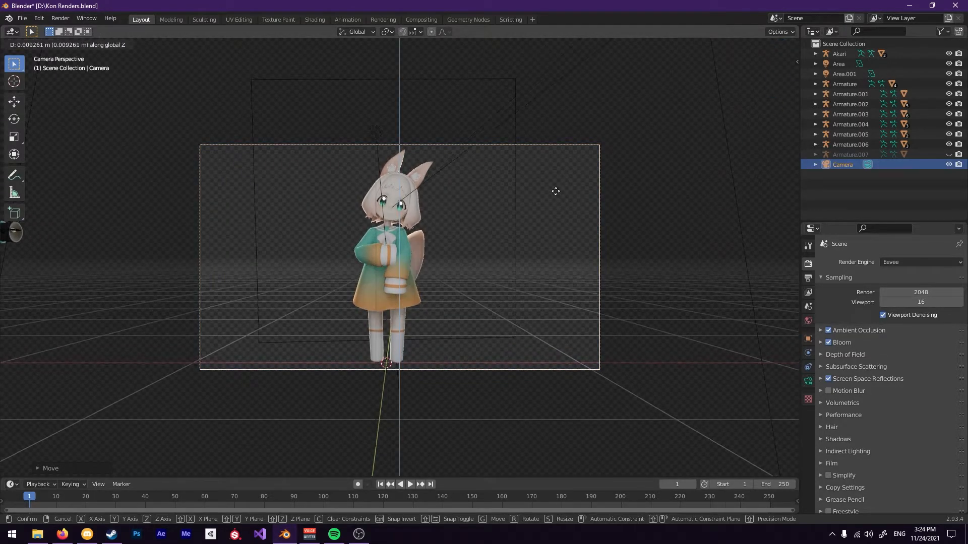
{"action": "left_click", "coordinate": [556, 190]}
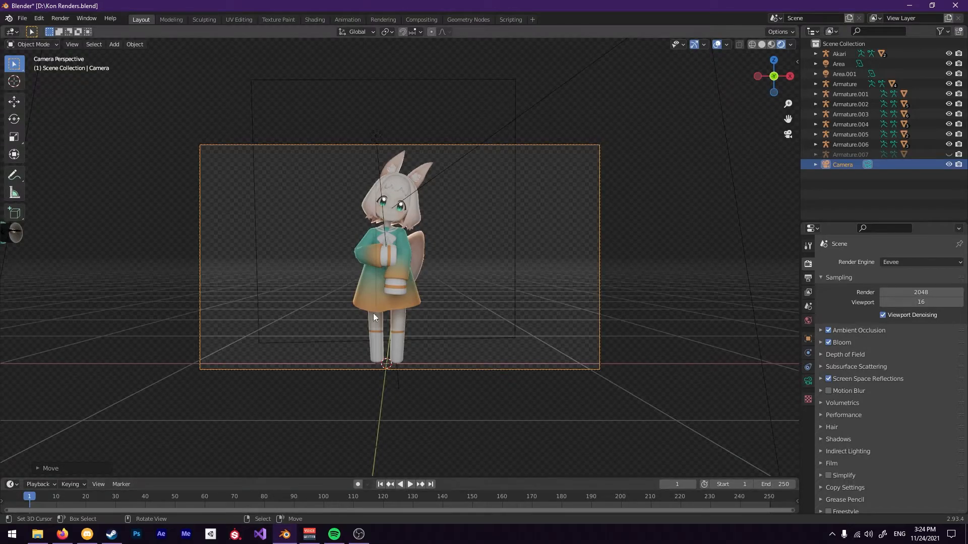
Set the output resolution's Y value to 1920 px for a square frame
{"action": "left_click", "coordinate": [807, 278]}
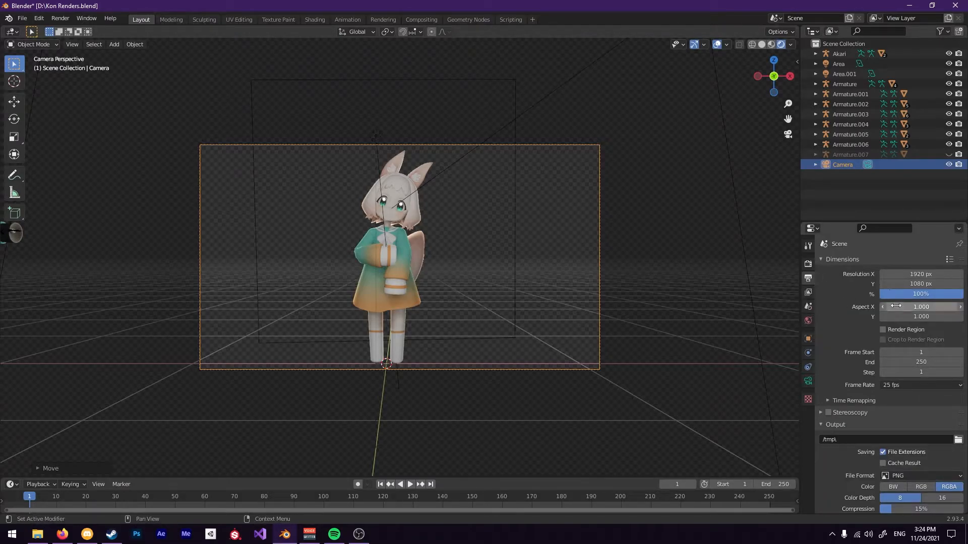
{"action": "left_click", "coordinate": [927, 277]}
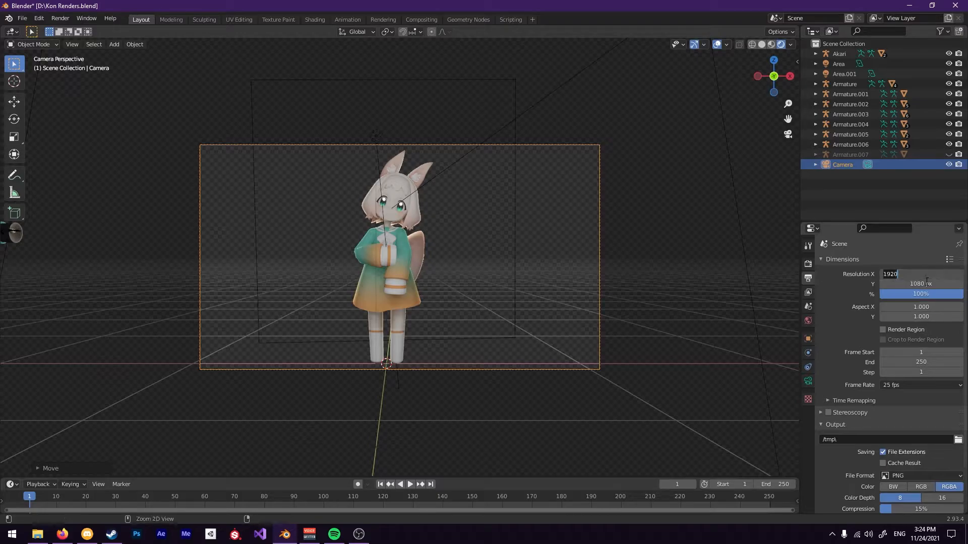
{"action": "left_click", "coordinate": [917, 283]}
{"action": "type", "text": "1920"}
{"action": "key", "text": "Return"}
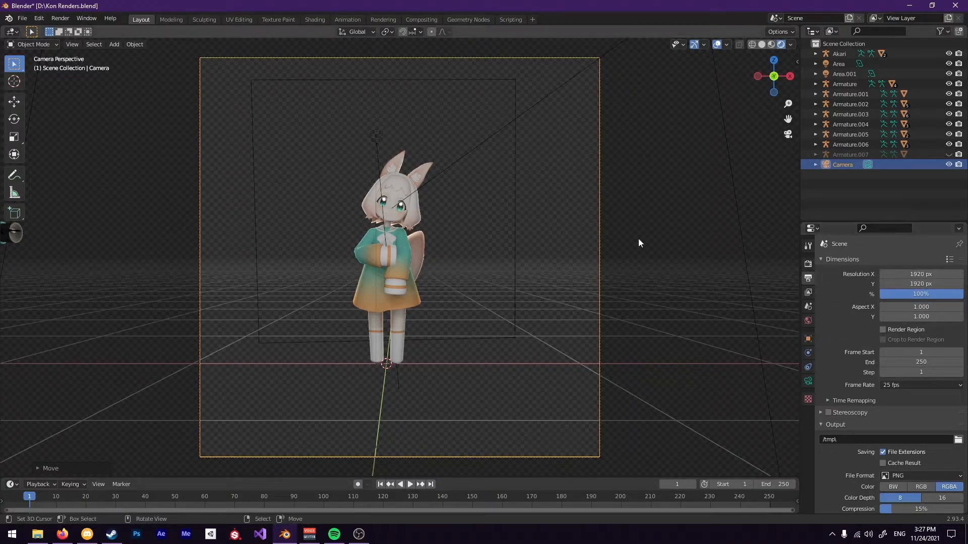
Render the character as a still image and view the result up close
{"action": "left_click", "coordinate": [61, 18]}
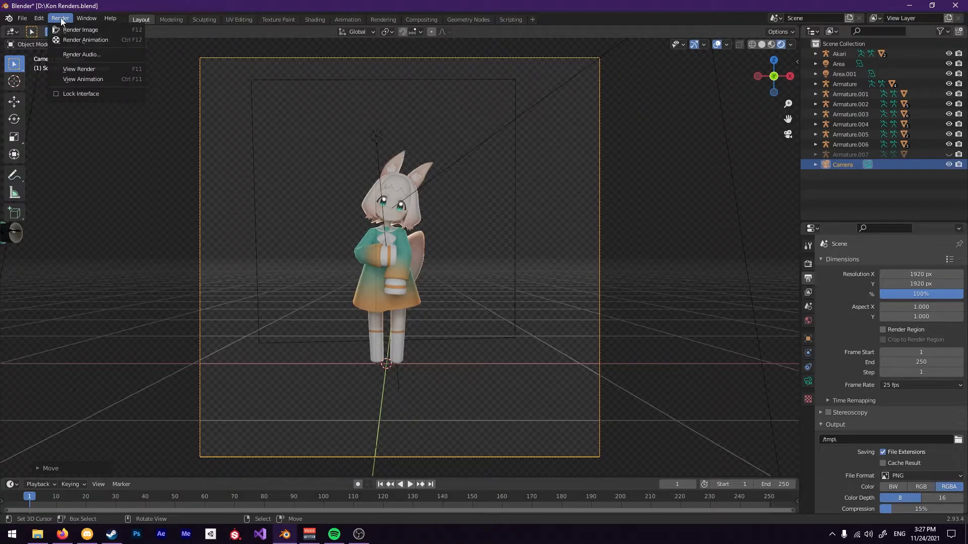
{"action": "left_click", "coordinate": [77, 27]}
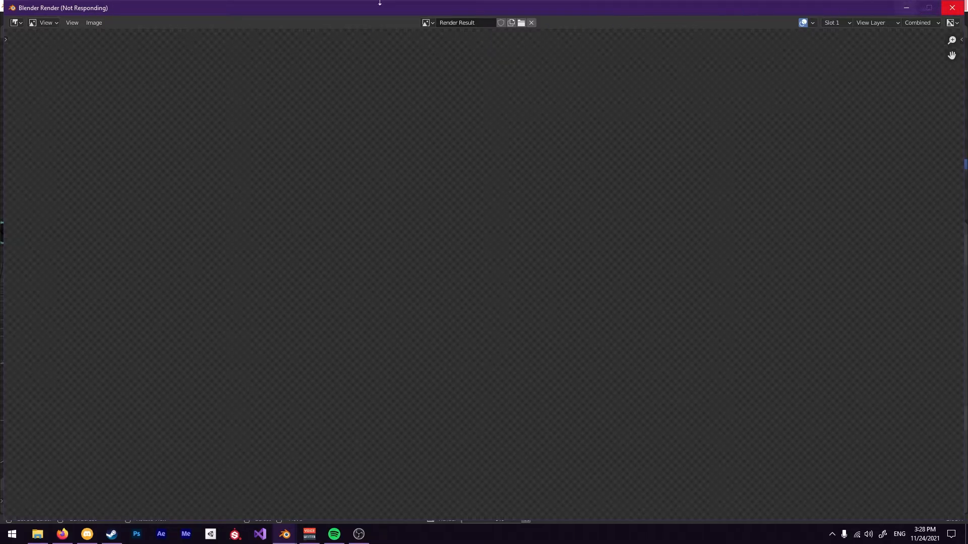
{"action": "left_click_drag", "start_coordinate": [84, 8], "coordinate": [127, 5]}
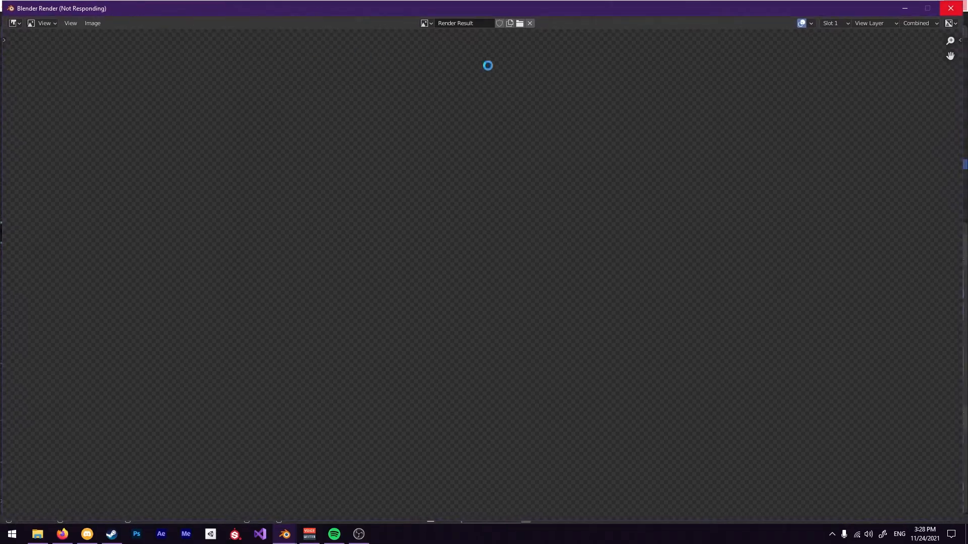
{"action": "middle_click_drag", "start_coordinate": [453, 221], "coordinate": [433, 291]}
{"action": "middle_click_drag", "start_coordinate": [425, 127], "coordinate": [448, 229]}
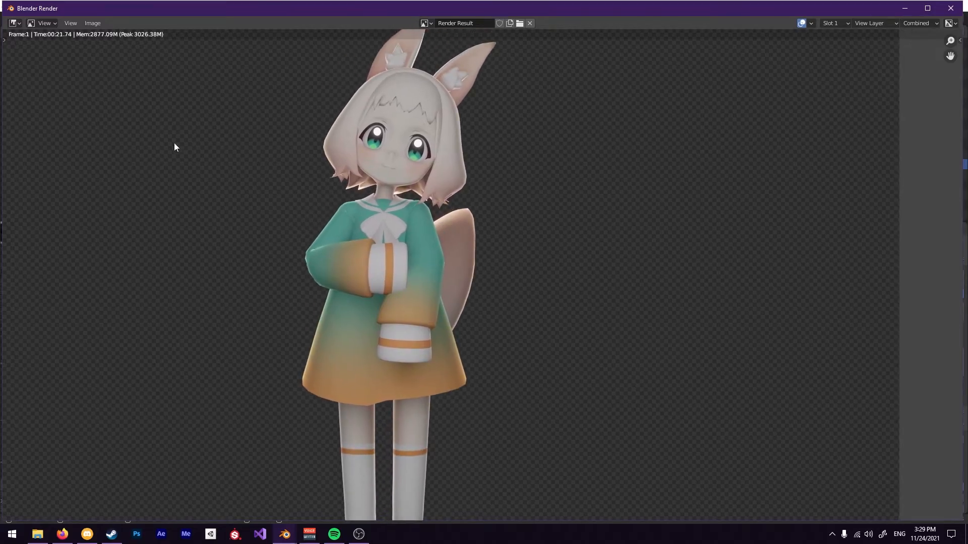
Save the render on the D: drive as "Kon Render.png" with a color depth of 16 and 0% compression
{"action": "left_click", "coordinate": [94, 23]}
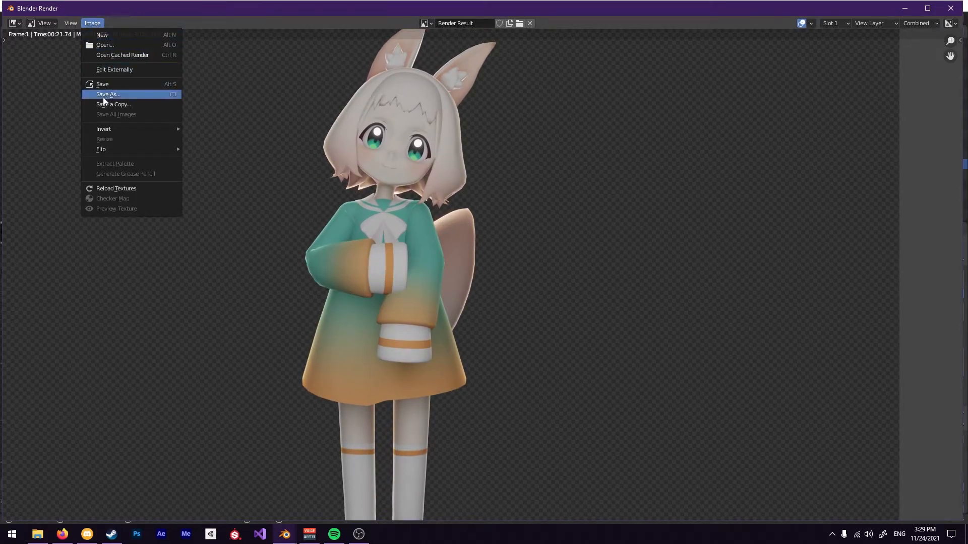
{"action": "left_click", "coordinate": [104, 96]}
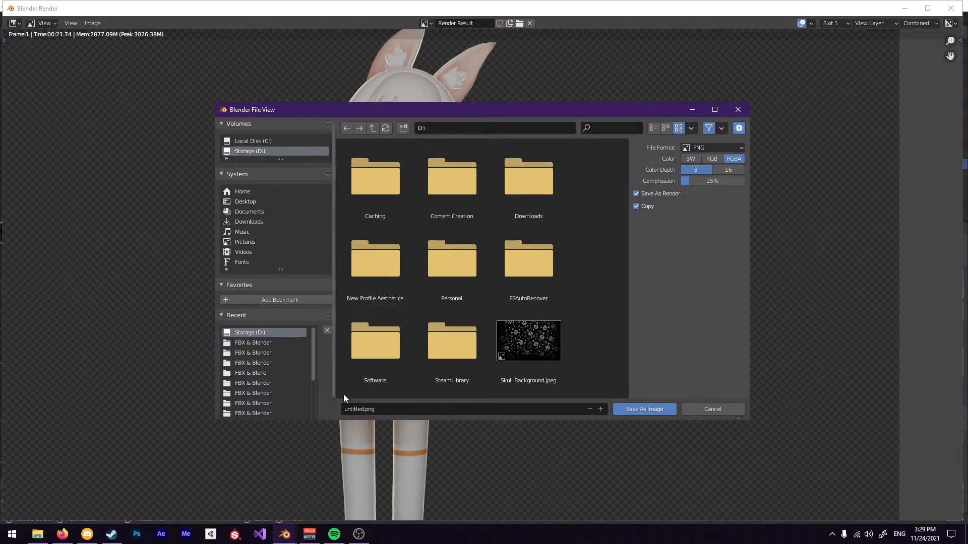
{"action": "left_click", "coordinate": [353, 409]}
{"action": "type", "text": "Kon Render"}
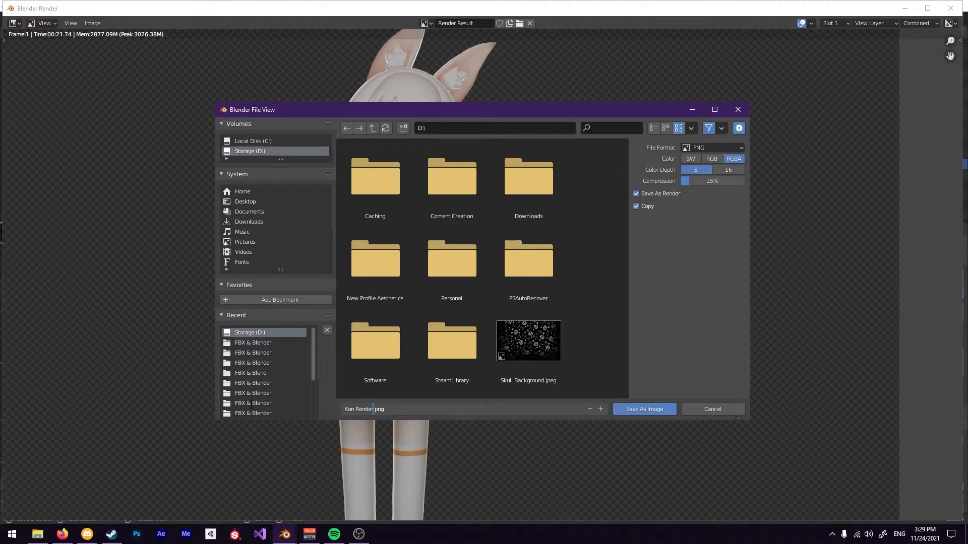
{"action": "key", "text": "Return"}
{"action": "left_click_drag", "start_coordinate": [699, 181], "coordinate": [679, 180]}
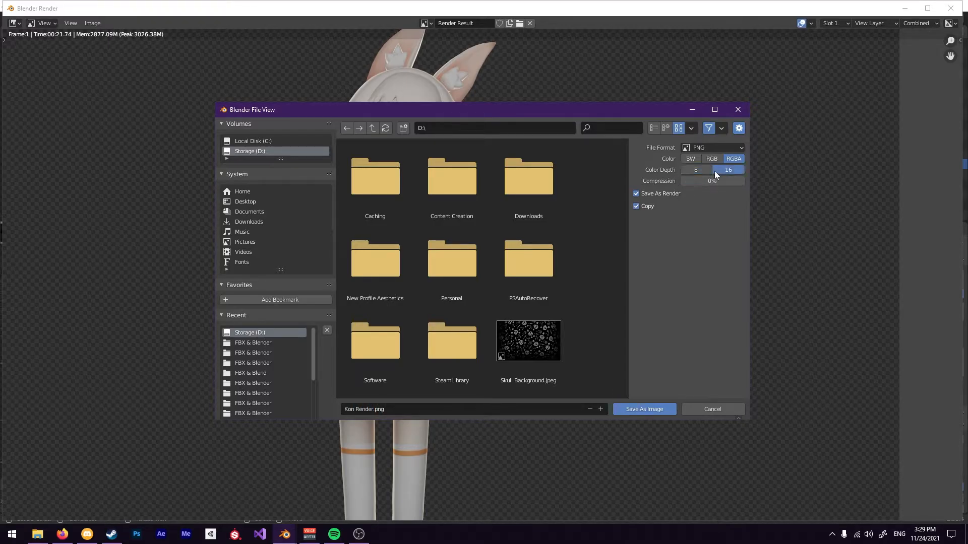
{"action": "left_click", "coordinate": [731, 170]}
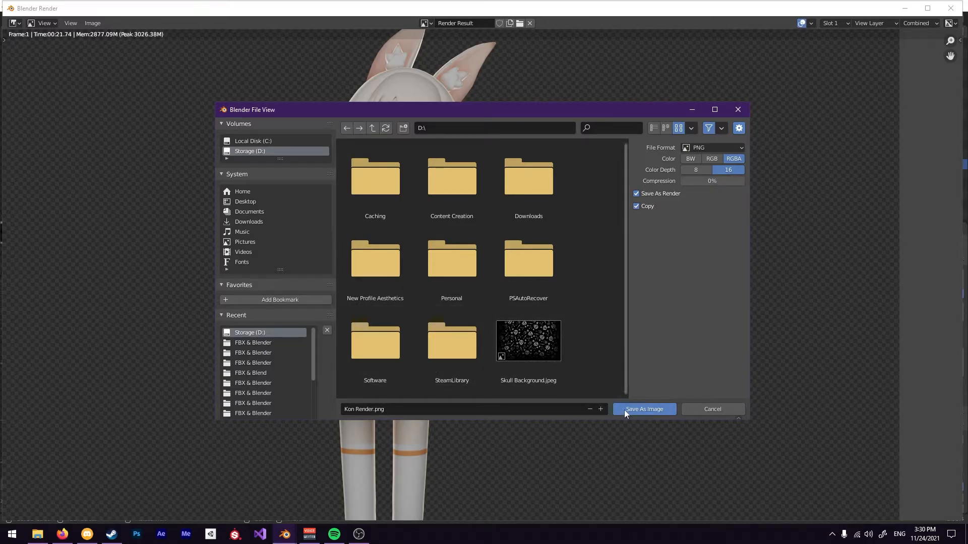
{"action": "left_click", "coordinate": [648, 409]}
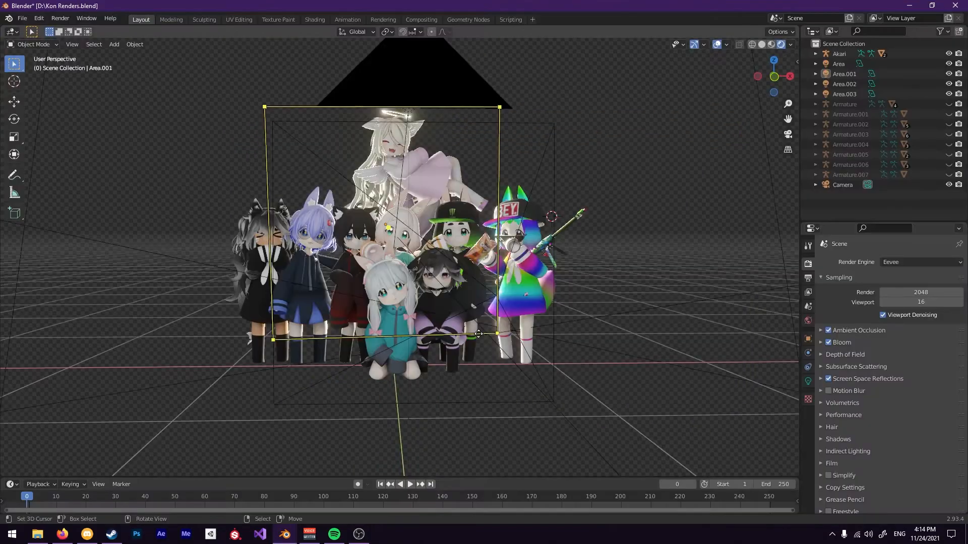
Switch the render engine of the group scene to Cycles
{"action": "middle_click_drag", "start_coordinate": [535, 333], "coordinate": [636, 342]}
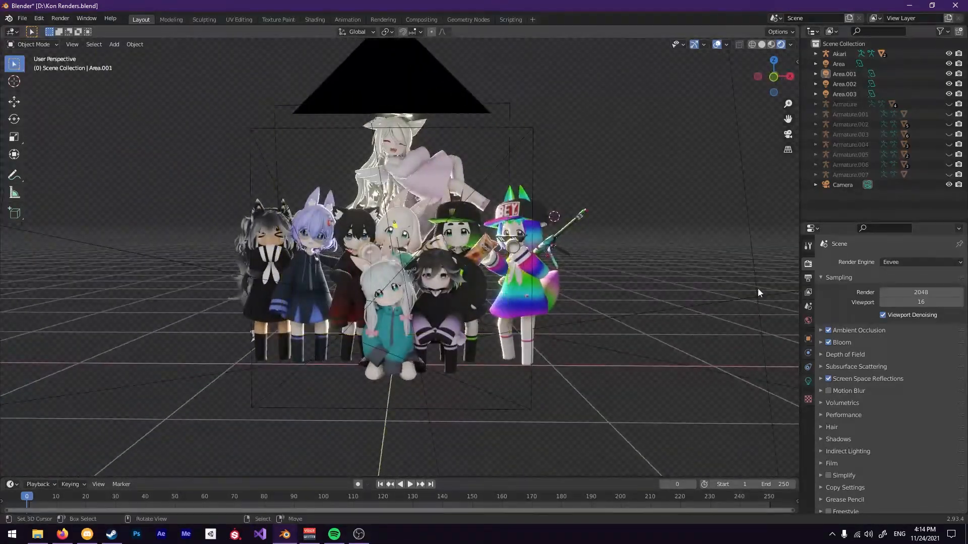
{"action": "left_click", "coordinate": [930, 260]}
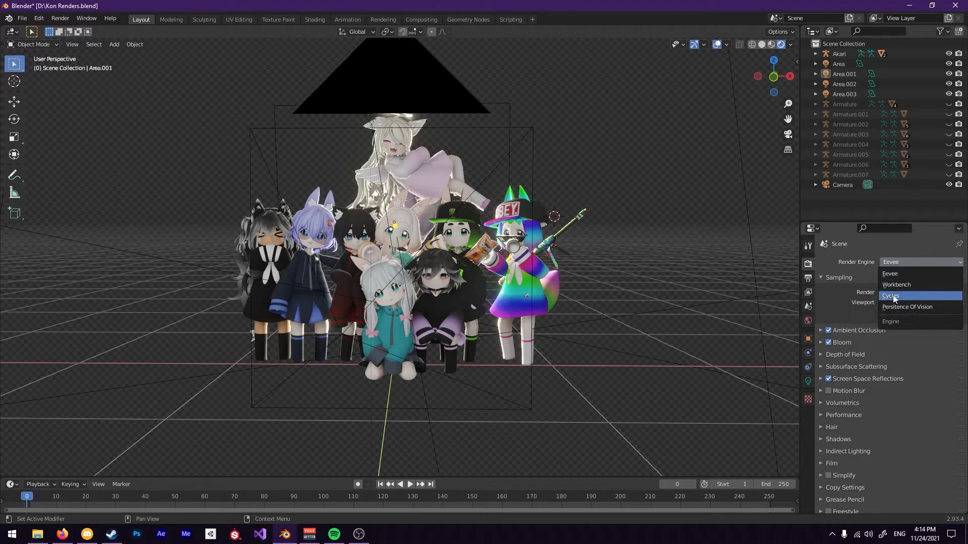
{"action": "scroll", "coordinate": [622, 323], "scroll_direction": "down", "scroll_amount": 1}
{"action": "middle_click_drag", "start_coordinate": [622, 323], "coordinate": [633, 323]}
{"action": "left_click", "coordinate": [894, 262]}
{"action": "left_click", "coordinate": [895, 261]}
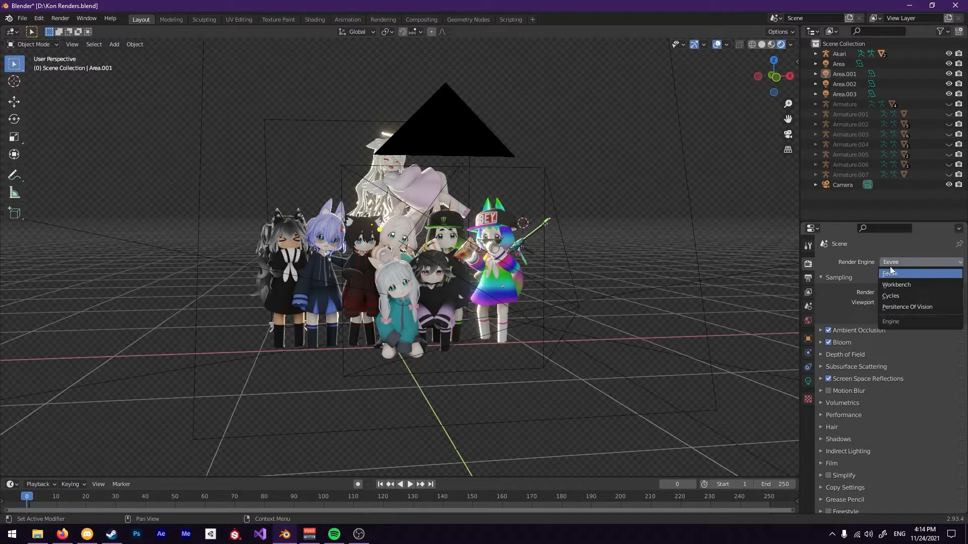
{"action": "left_click", "coordinate": [891, 296]}
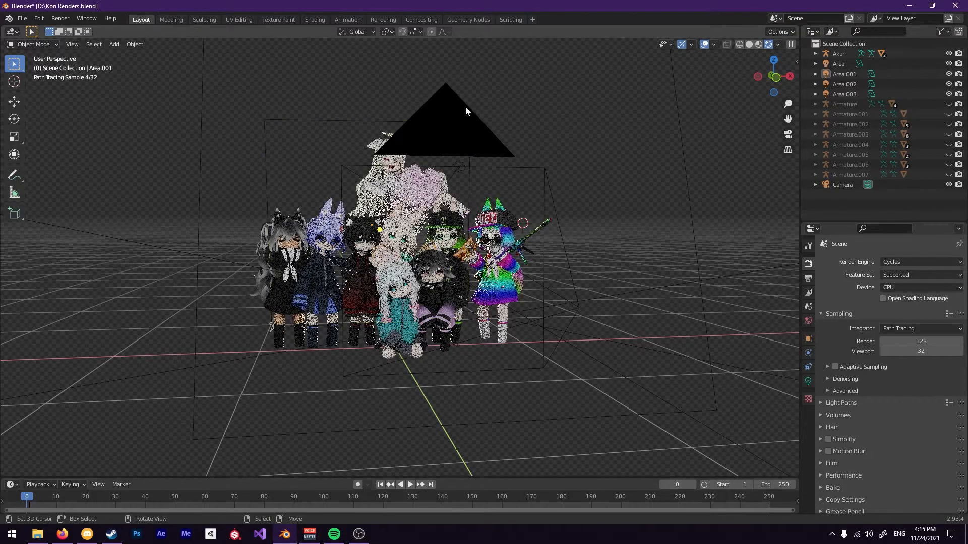
Set the Cycles render samples to 2048
{"action": "middle_click_drag", "start_coordinate": [328, 158], "coordinate": [597, 331]}
{"action": "left_click", "coordinate": [912, 341]}
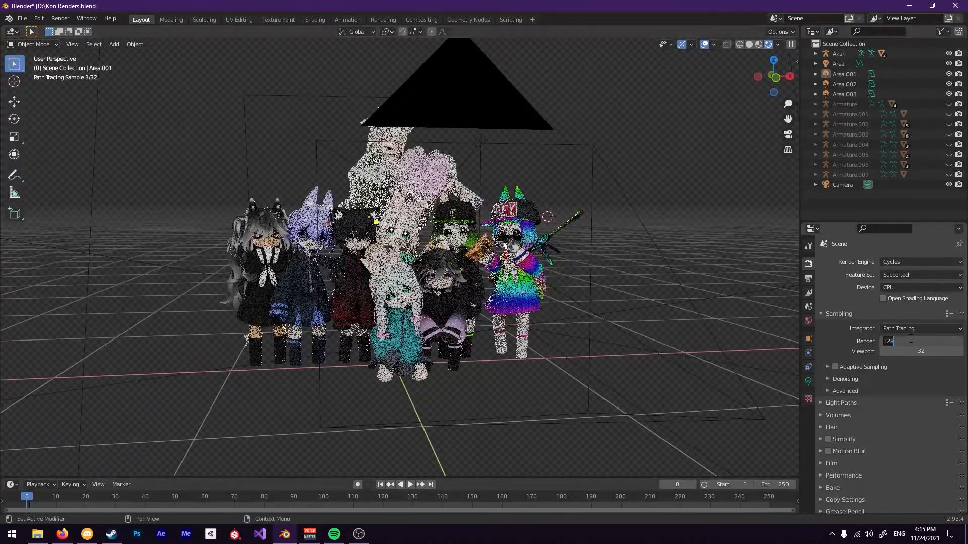
{"action": "type", "text": "20"}
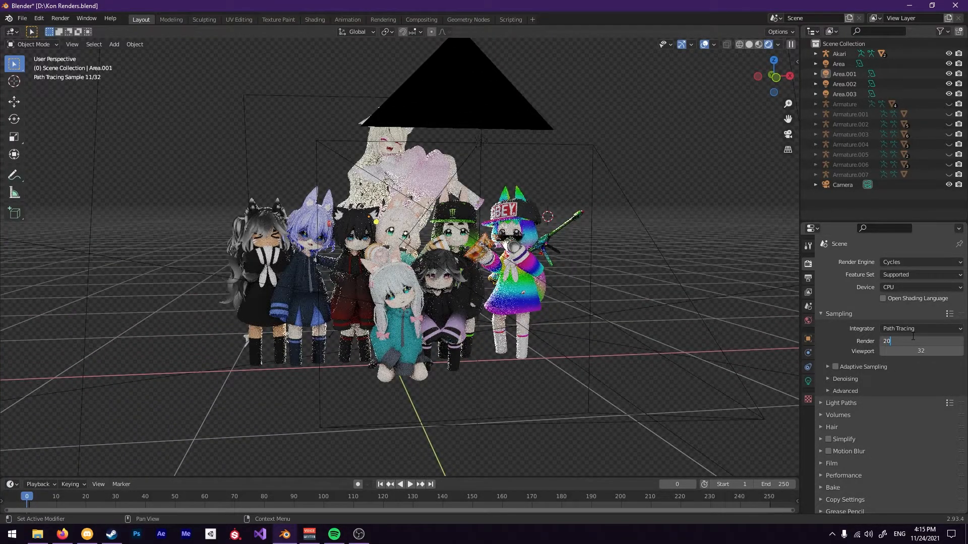
{"action": "type", "text": "48"}
{"action": "key", "text": "Return"}
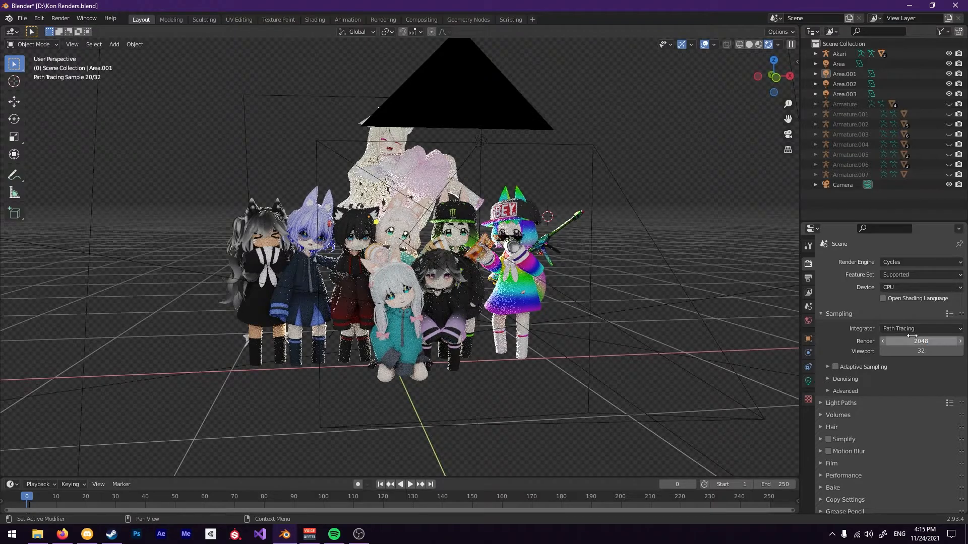
Enable denoising for the final render with the OptiX denoiser and collapse the denoising settings
{"action": "middle_click_drag", "start_coordinate": [647, 343], "coordinate": [650, 340]}
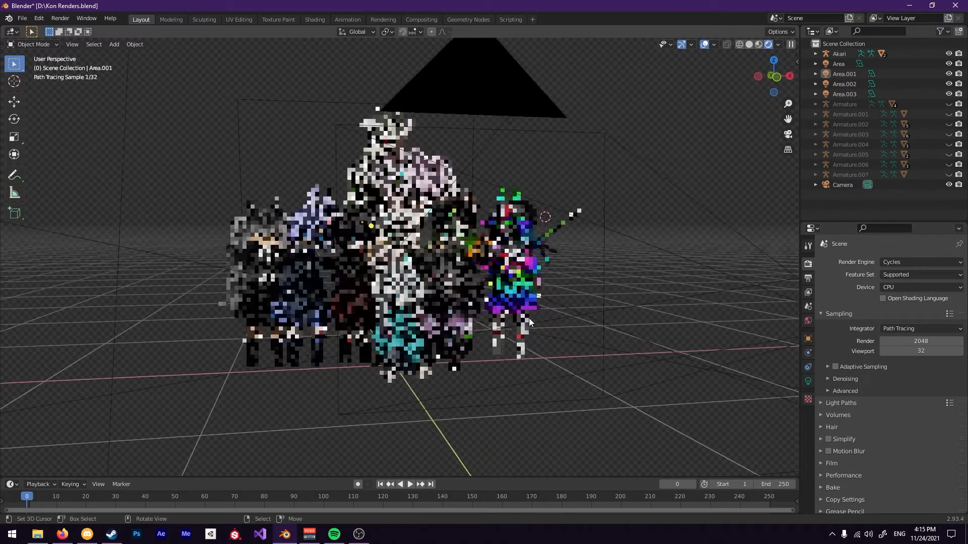
{"action": "left_click", "coordinate": [847, 379]}
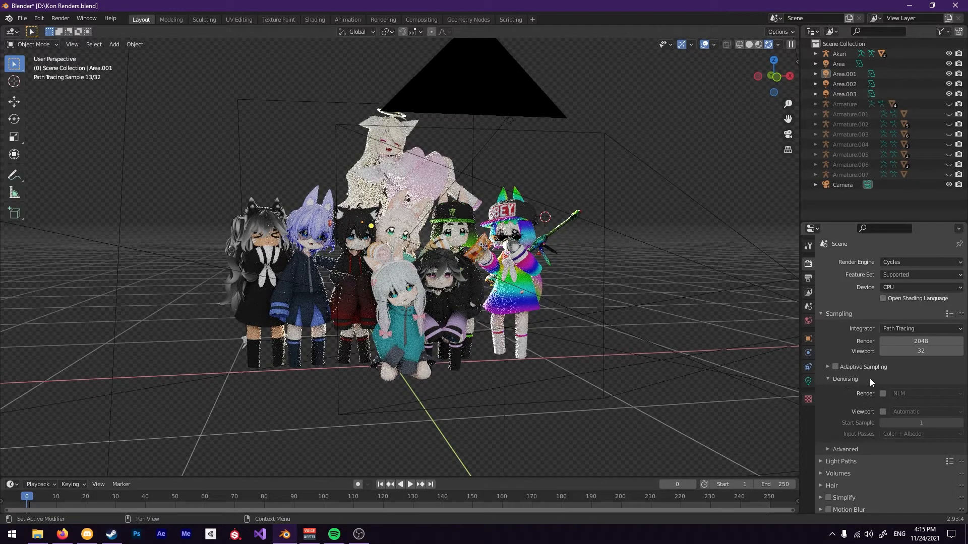
{"action": "scroll", "coordinate": [870, 378], "scroll_direction": "down", "scroll_amount": 1}
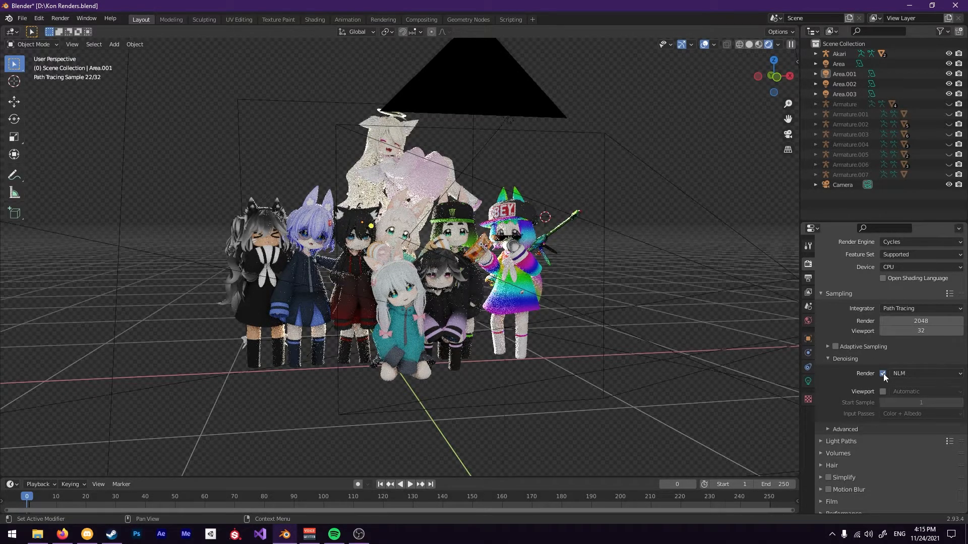
{"action": "left_click", "coordinate": [905, 373]}
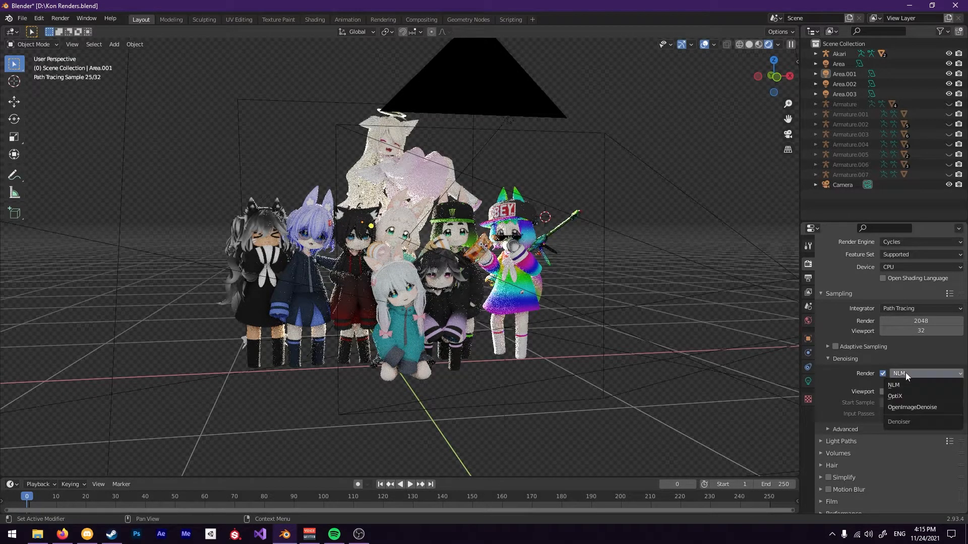
{"action": "left_click", "coordinate": [896, 397]}
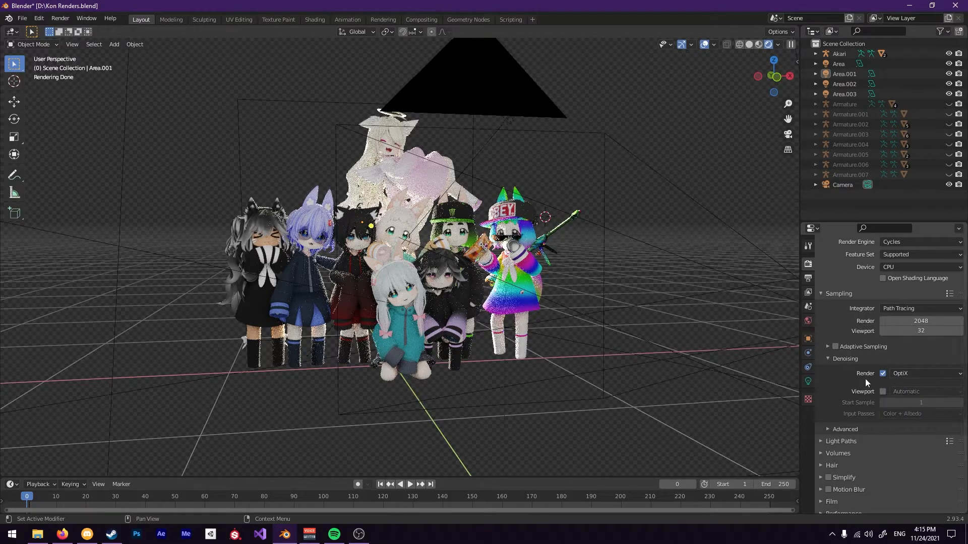
{"action": "left_click", "coordinate": [844, 360]}
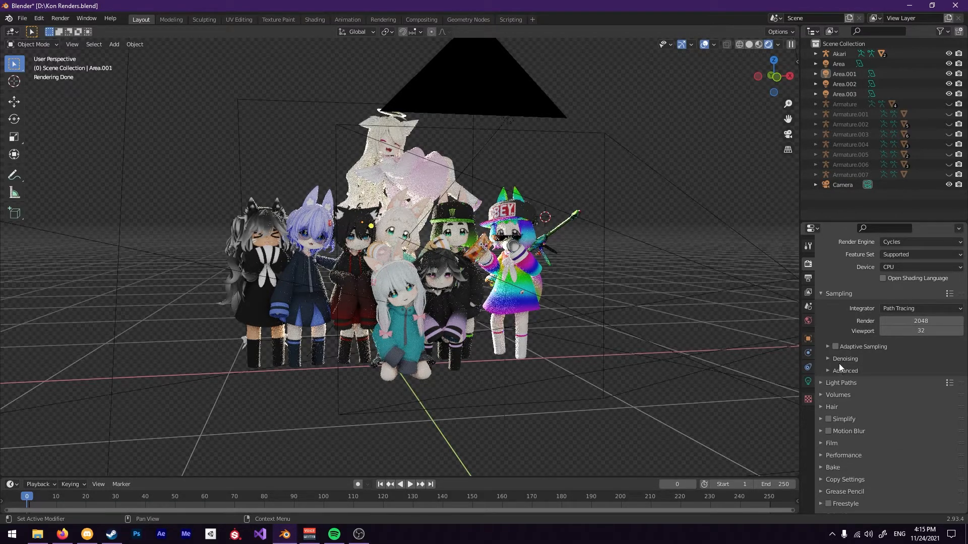
{"action": "left_click", "coordinate": [839, 360]}
{"action": "left_click", "coordinate": [839, 360]}
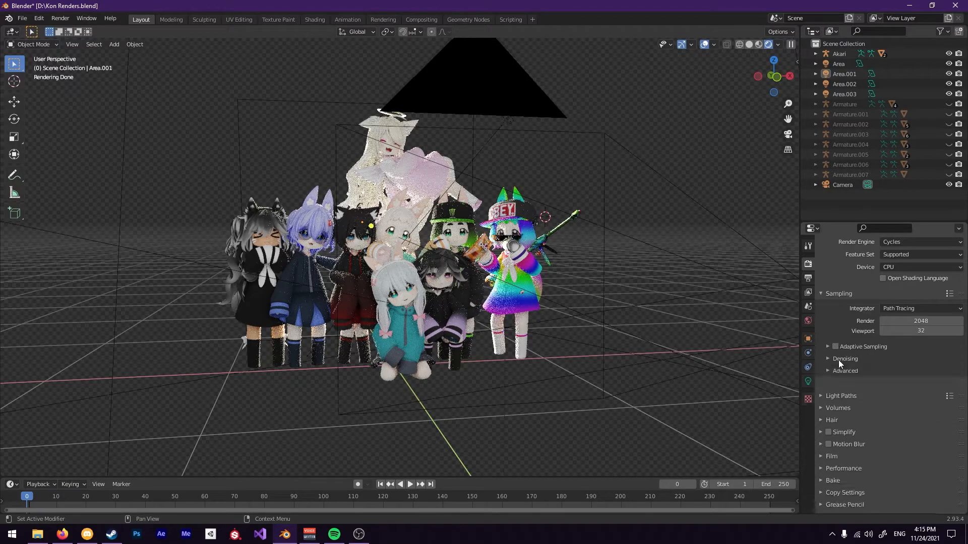
Set the render tile size to 128 px in both X and Y and collapse the Performance settings
{"action": "left_click", "coordinate": [839, 370]}
{"action": "left_click", "coordinate": [839, 370]}
{"action": "scroll", "coordinate": [852, 386], "scroll_direction": "down", "scroll_amount": 1}
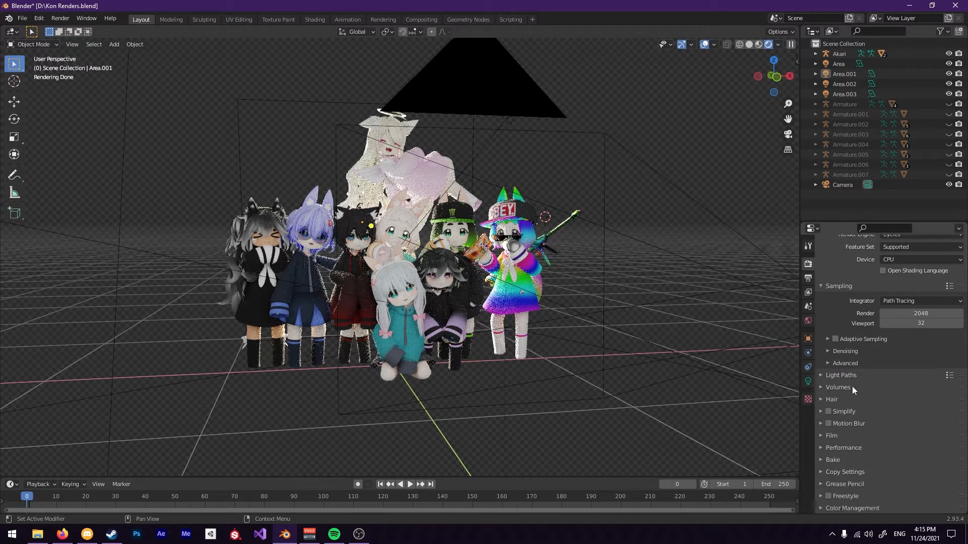
{"action": "left_click", "coordinate": [832, 447]}
{"action": "scroll", "coordinate": [864, 431], "scroll_direction": "down", "scroll_amount": 4}
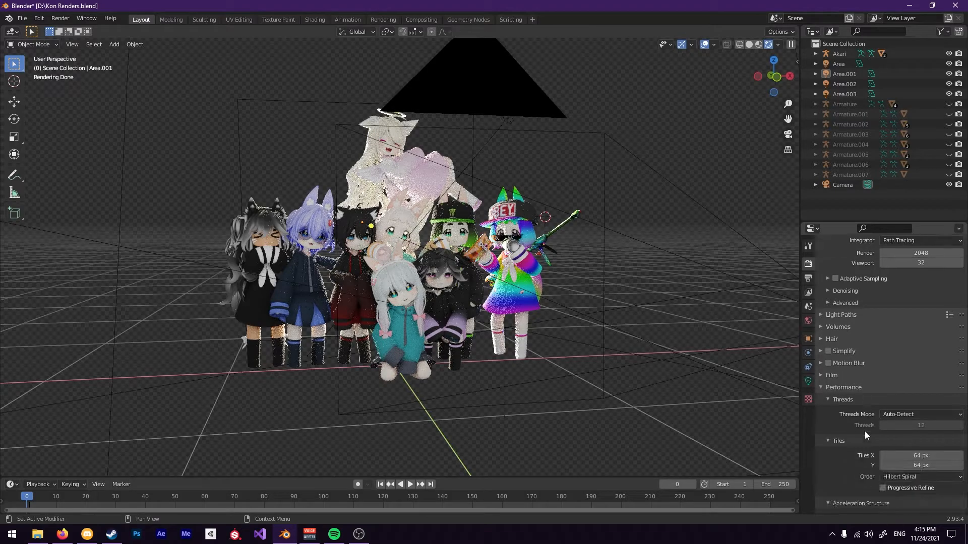
{"action": "left_click", "coordinate": [902, 435]}
{"action": "type", "text": "128"}
{"action": "key", "text": "Return"}
{"action": "left_click", "coordinate": [905, 446]}
{"action": "type", "text": "128"}
{"action": "key", "text": "Return"}
{"action": "left_click", "coordinate": [846, 422]}
{"action": "left_click", "coordinate": [840, 382]}
{"action": "left_click", "coordinate": [837, 371]}
Check that the film is set to transparent and collapse the Film and Sampling settings
{"action": "left_click", "coordinate": [833, 436]}
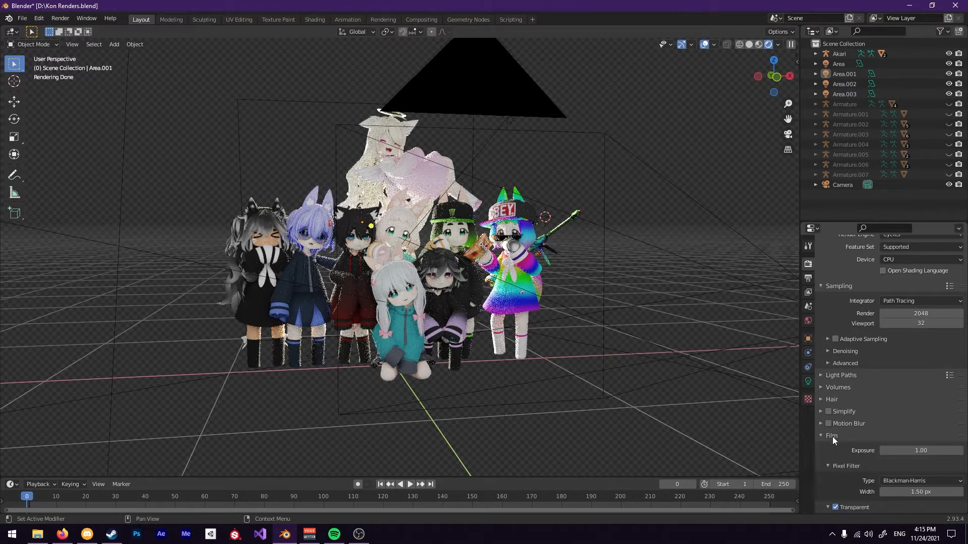
{"action": "scroll", "coordinate": [833, 437], "scroll_direction": "down", "scroll_amount": 2}
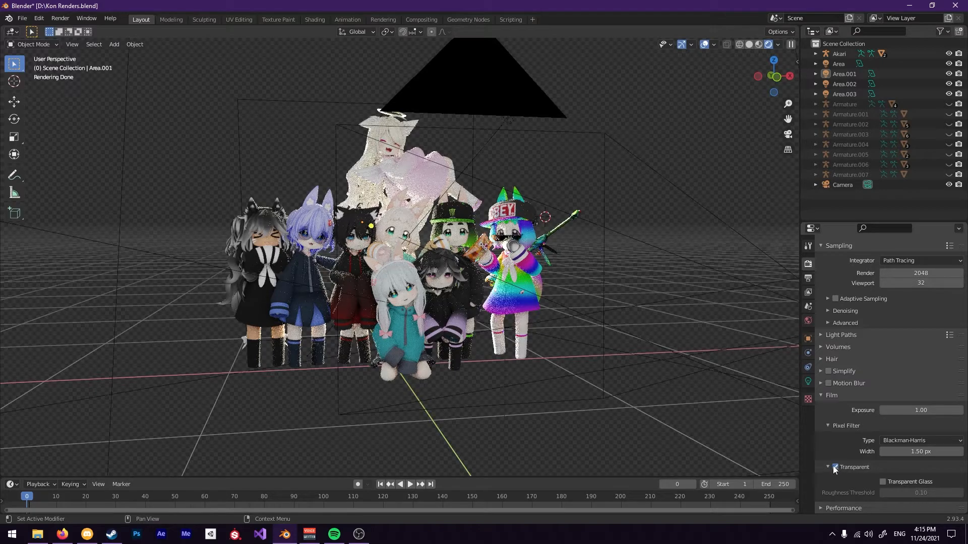
{"action": "left_click", "coordinate": [830, 396]}
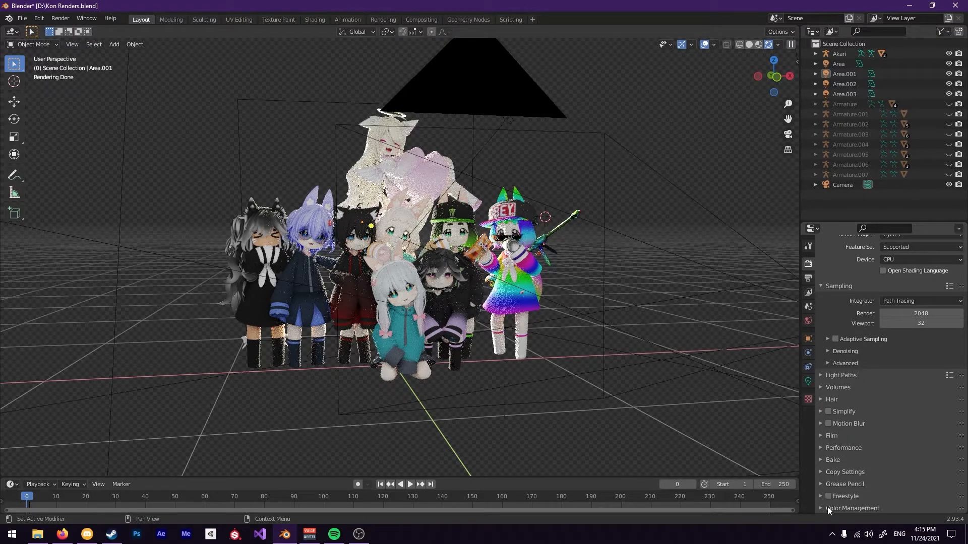
{"action": "scroll", "coordinate": [836, 395], "scroll_direction": "up", "scroll_amount": 2}
{"action": "left_click", "coordinate": [828, 314]}
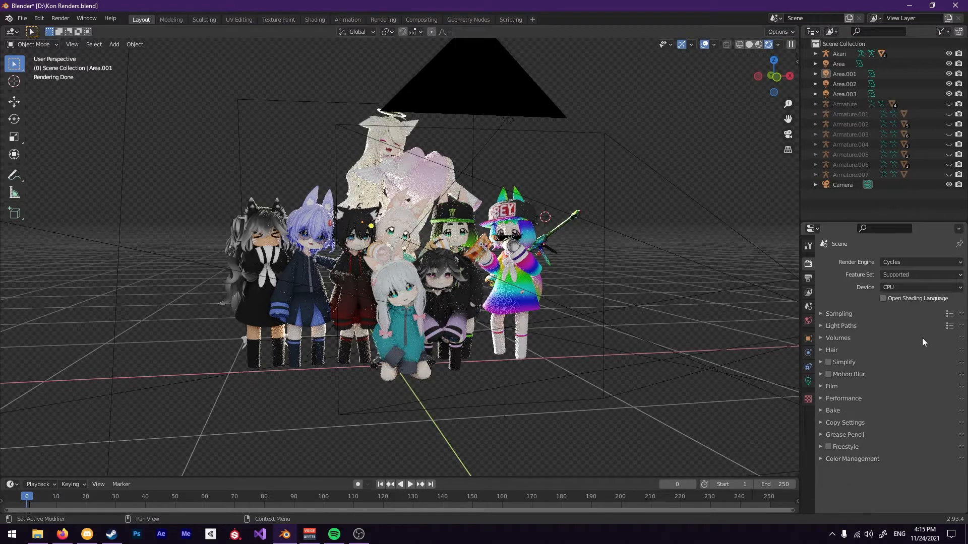
Render the group scene as a still image
{"action": "left_click", "coordinate": [61, 19]}
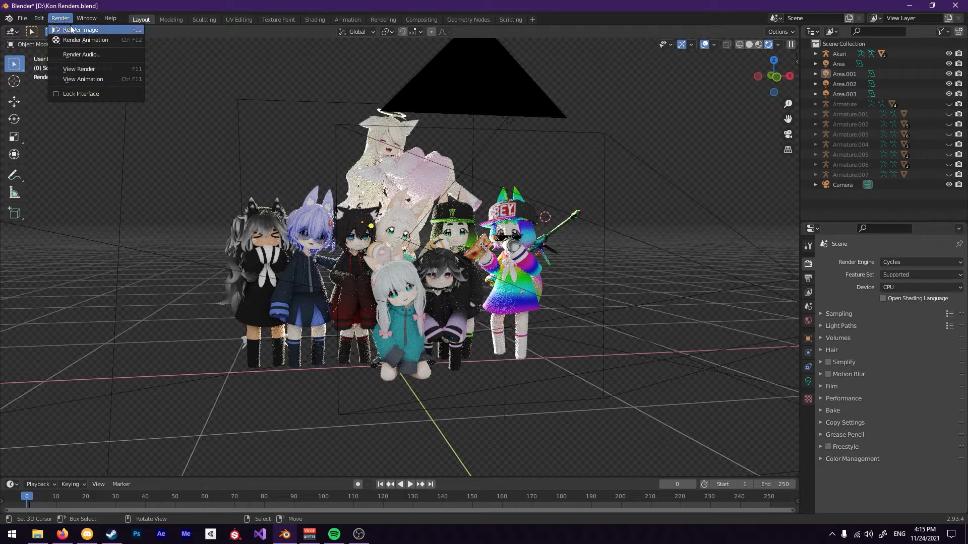
{"action": "left_click", "coordinate": [71, 29]}
{"action": "left_click_drag", "start_coordinate": [224, 8], "coordinate": [228, 9]}
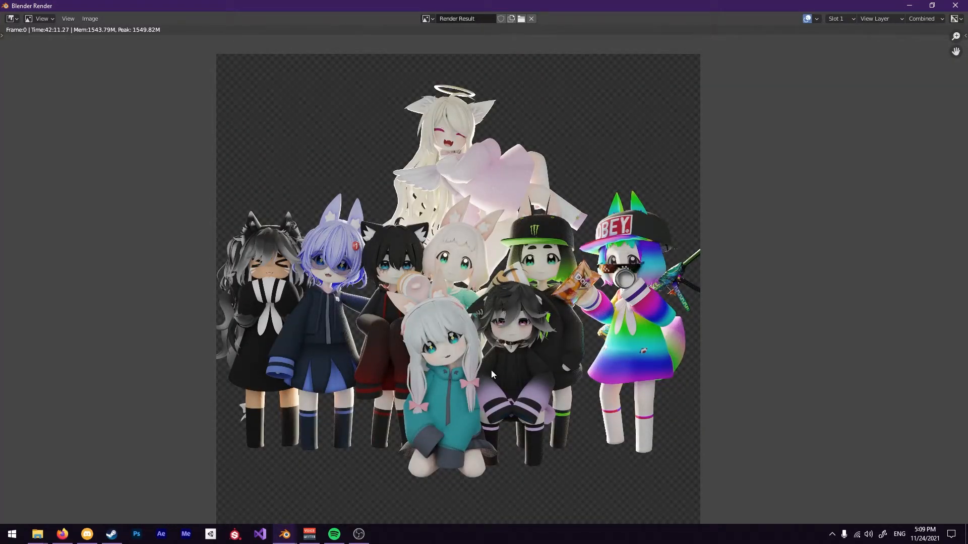
Examine the finished Cycles render up close, looking at the characters' faces, outfits and legs and the whole group
{"action": "scroll", "coordinate": [492, 374], "scroll_direction": "up", "scroll_amount": 5}
{"action": "scroll", "coordinate": [418, 345], "scroll_direction": "down", "scroll_amount": 5}
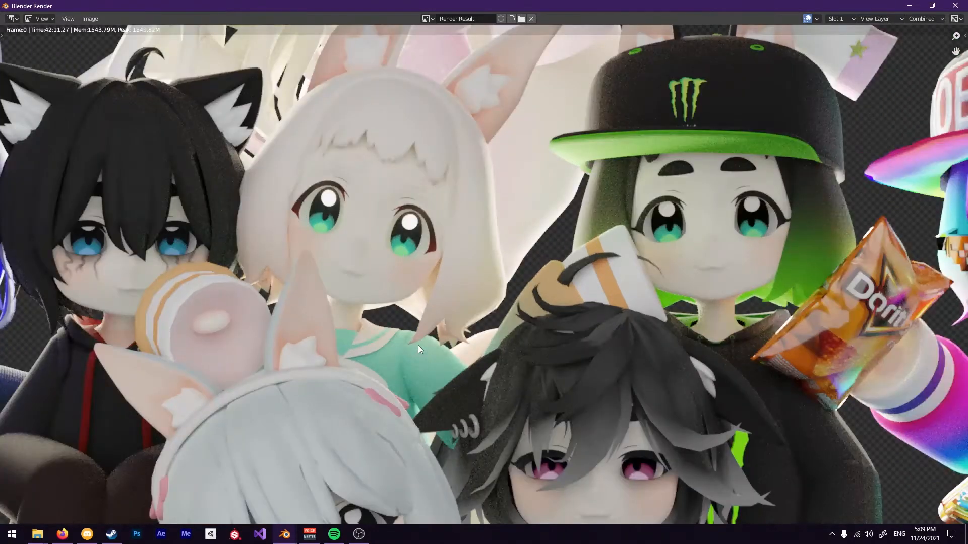
{"action": "middle_click_drag", "start_coordinate": [362, 410], "coordinate": [395, 329]}
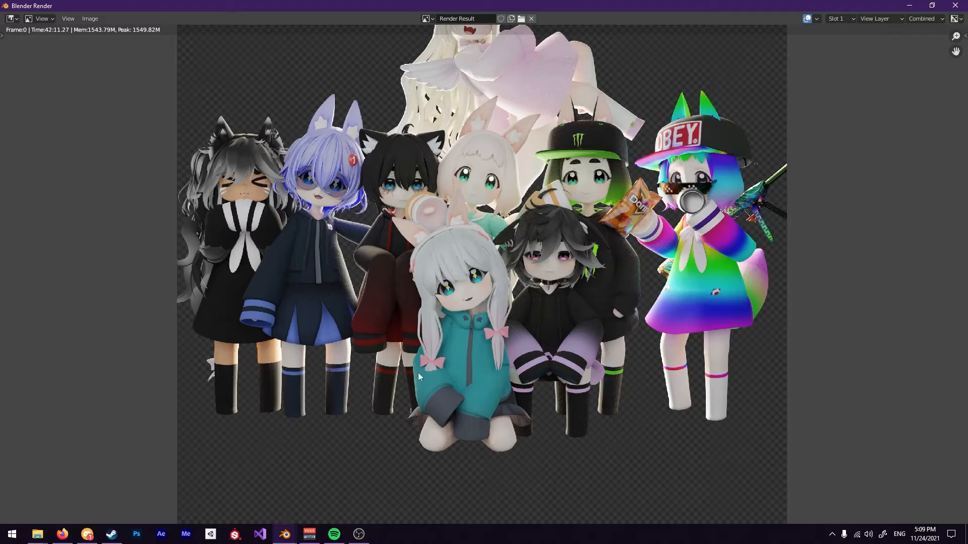
{"action": "scroll", "coordinate": [341, 392], "scroll_direction": "up", "scroll_amount": 2}
{"action": "scroll", "coordinate": [342, 392], "scroll_direction": "down", "scroll_amount": 2}
{"action": "middle_click_drag", "start_coordinate": [555, 245], "coordinate": [387, 360]}
{"action": "middle_click_drag", "start_coordinate": [276, 369], "coordinate": [290, 359]}
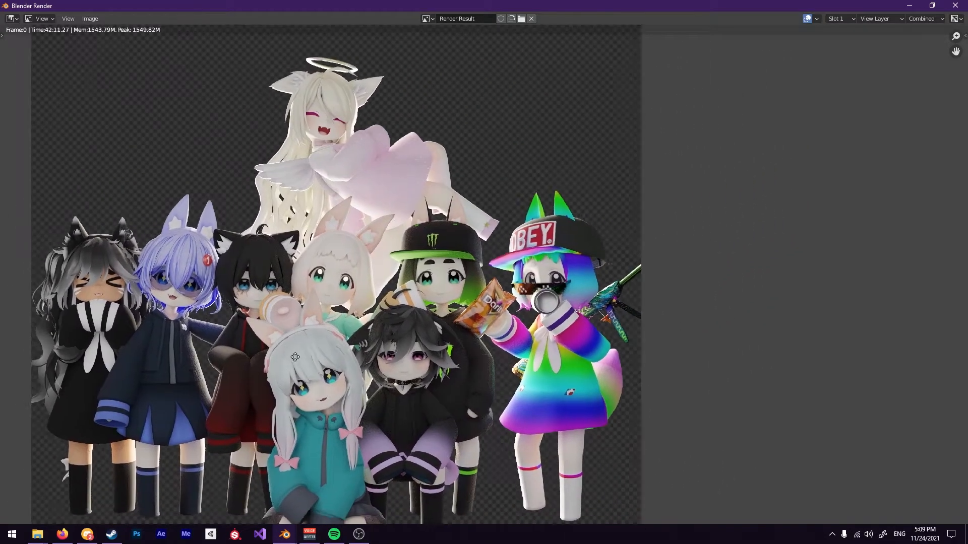
{"action": "scroll", "coordinate": [291, 359], "scroll_direction": "up", "scroll_amount": 2}
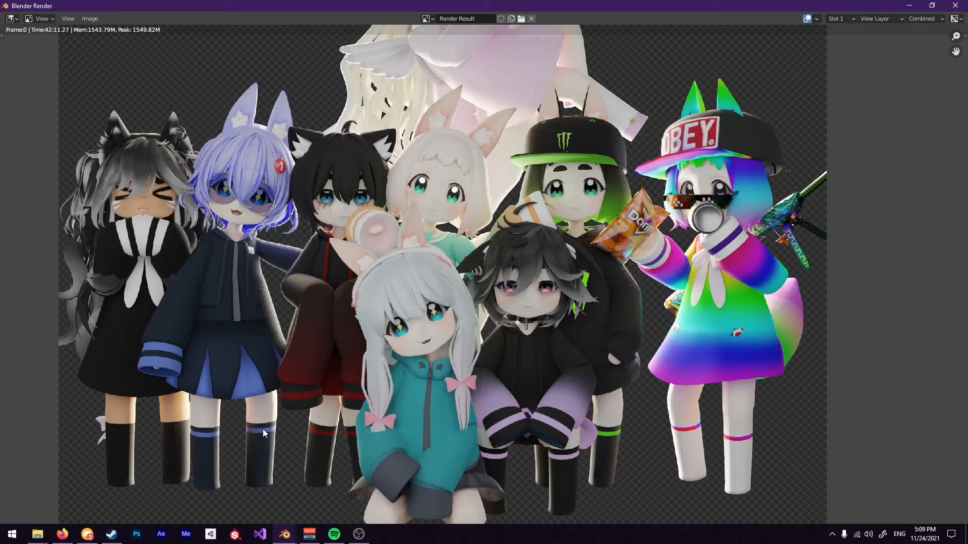
{"action": "scroll", "coordinate": [263, 429], "scroll_direction": "up", "scroll_amount": 3}
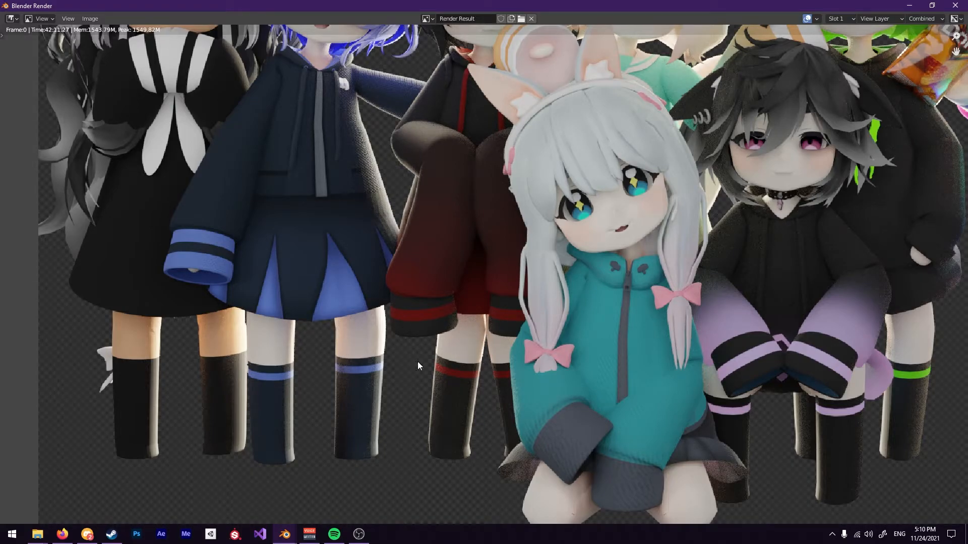
{"action": "middle_click_drag", "start_coordinate": [457, 172], "coordinate": [305, 232]}
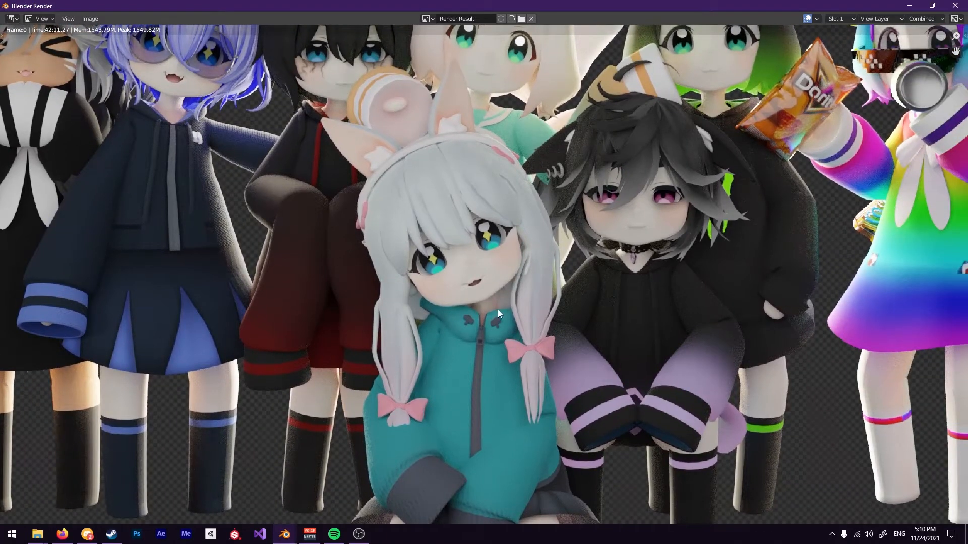
{"action": "scroll", "coordinate": [491, 256], "scroll_direction": "down", "scroll_amount": 3}
{"action": "middle_click_drag", "start_coordinate": [494, 248], "coordinate": [450, 302]}
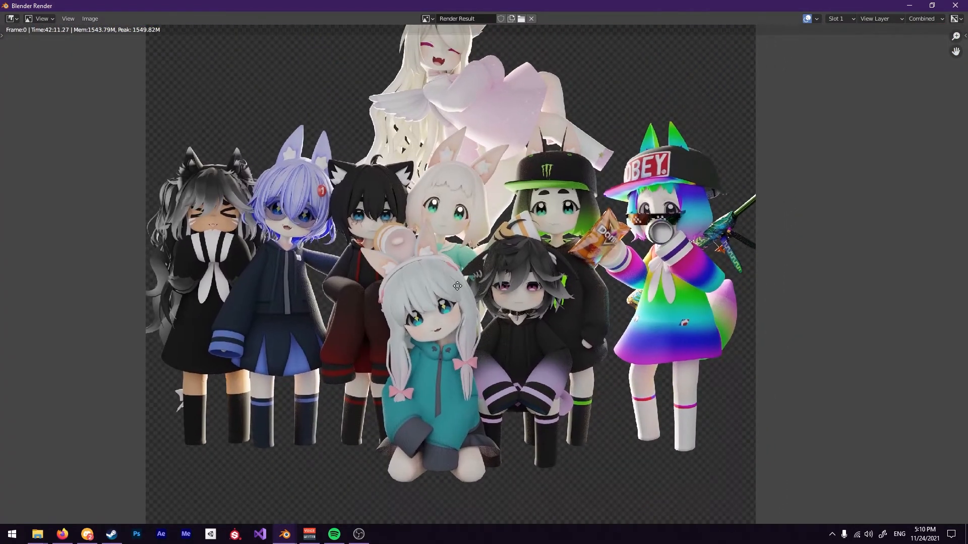
{"action": "middle_click_drag", "start_coordinate": [457, 232], "coordinate": [461, 259]}
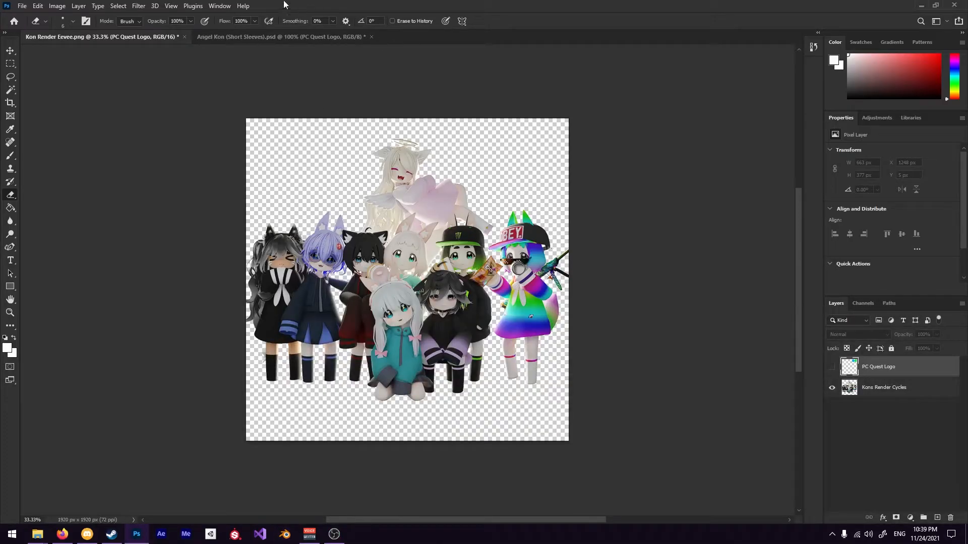
Switch to Photoshop and select the Kons Render Cycles layer with the Move tool
{"action": "key", "text": "v"}
{"action": "left_click", "coordinate": [534, 284]}
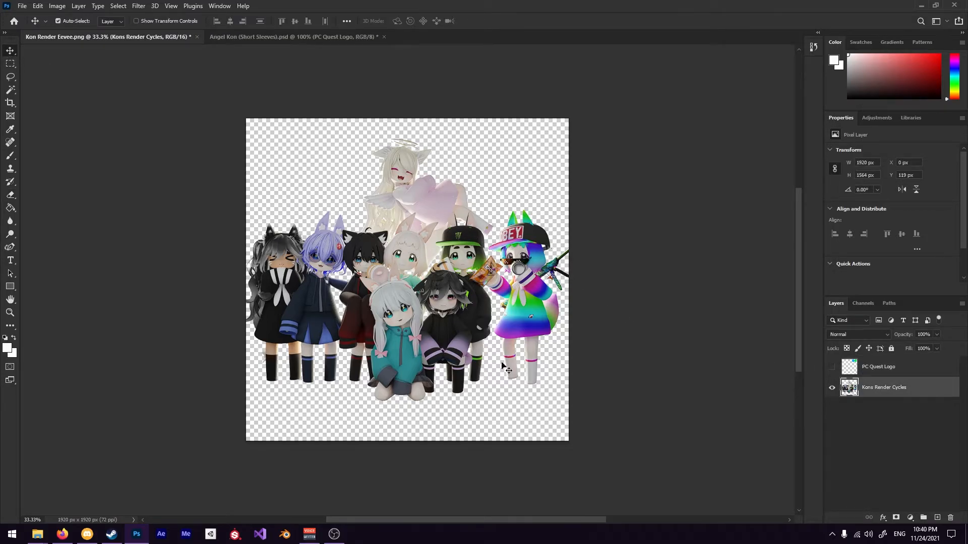
{"action": "right_click", "coordinate": [873, 384]}
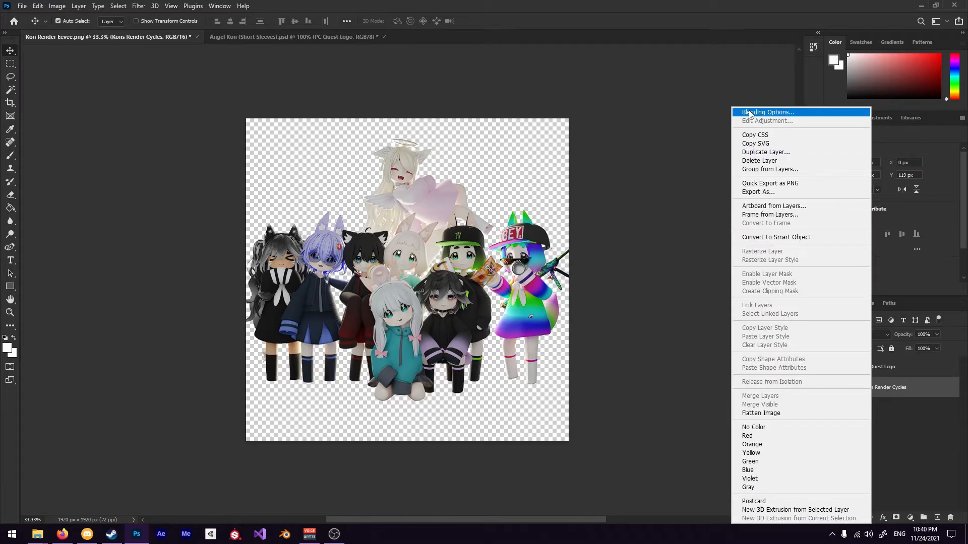
{"action": "left_click", "coordinate": [645, 192]}
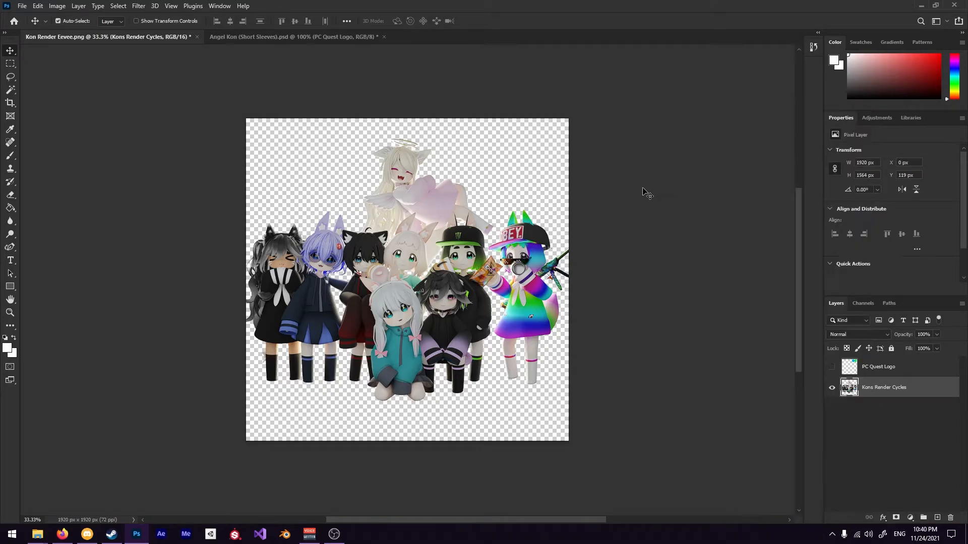
Place Cute Sky.png from the D: drive into the Kon Render Eevee.png document
{"action": "mouse_move", "coordinate": [37, 534]}
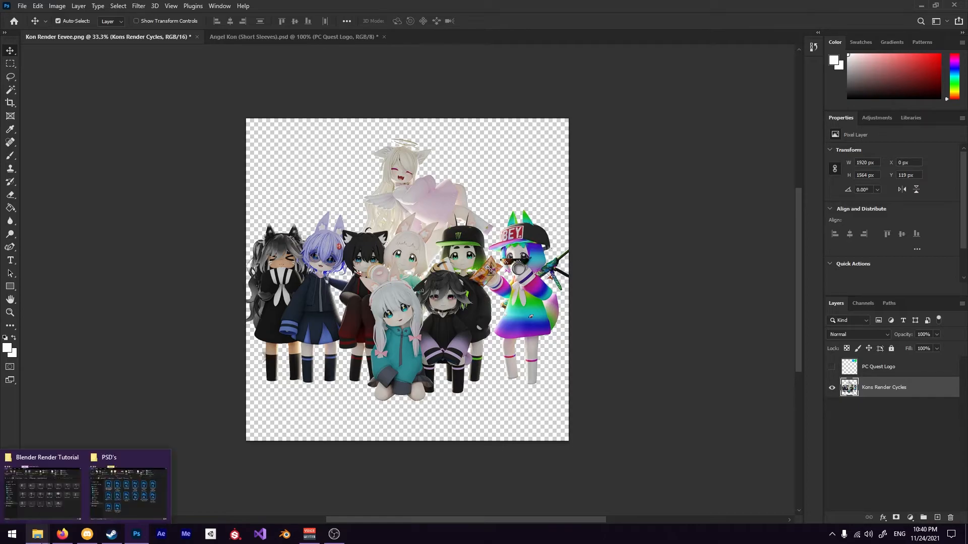
{"action": "left_click", "coordinate": [121, 497]}
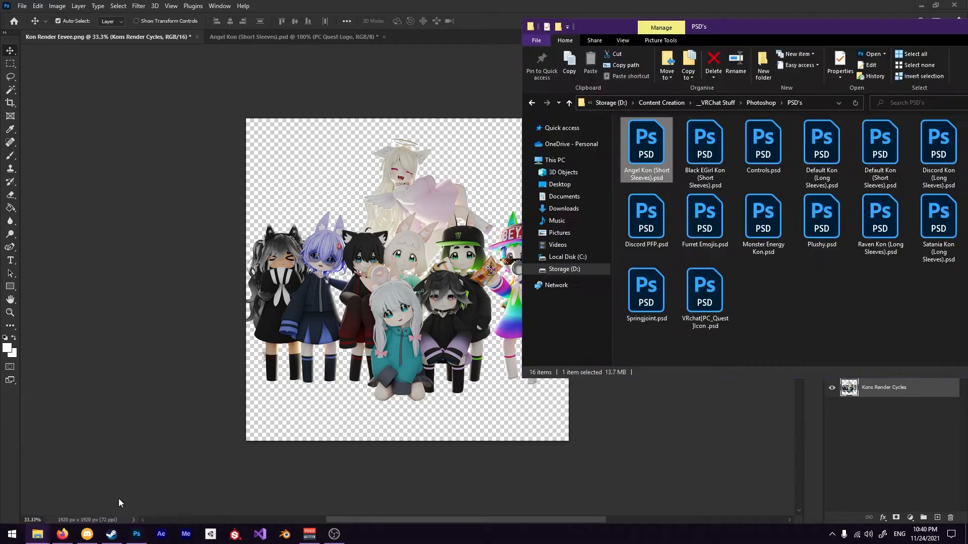
{"action": "left_click", "coordinate": [560, 269]}
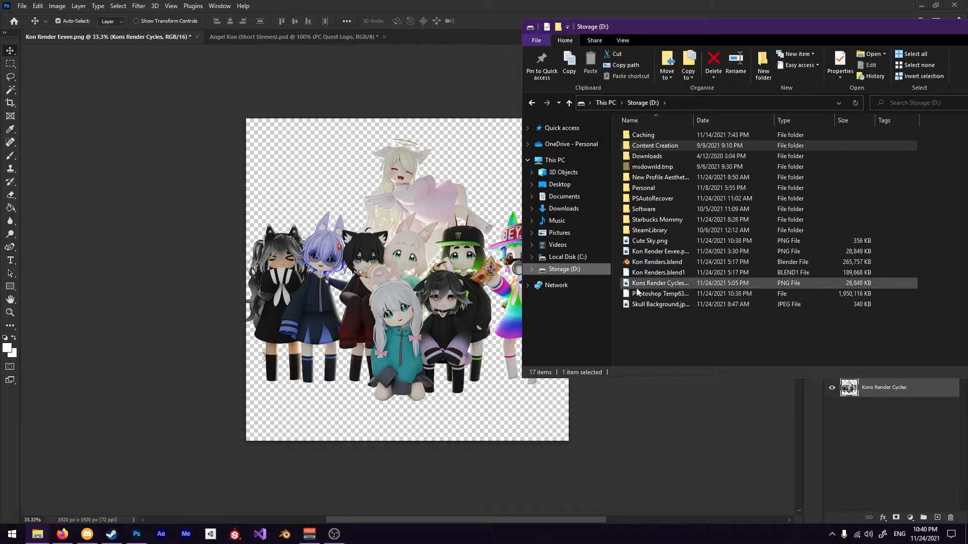
{"action": "left_click_drag", "start_coordinate": [650, 241], "coordinate": [414, 284]}
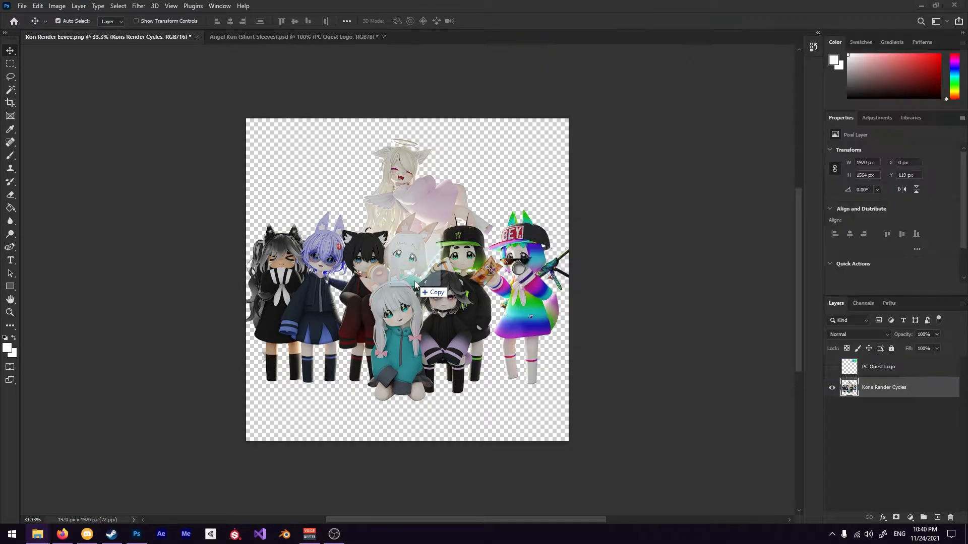
Scale the sky image to the full 1920 px canvas height and move its layer below the Kons Render Cycles layer
{"action": "left_click_drag", "start_coordinate": [402, 198], "coordinate": [409, 119]}
{"action": "left_click_drag", "start_coordinate": [407, 358], "coordinate": [407, 441]}
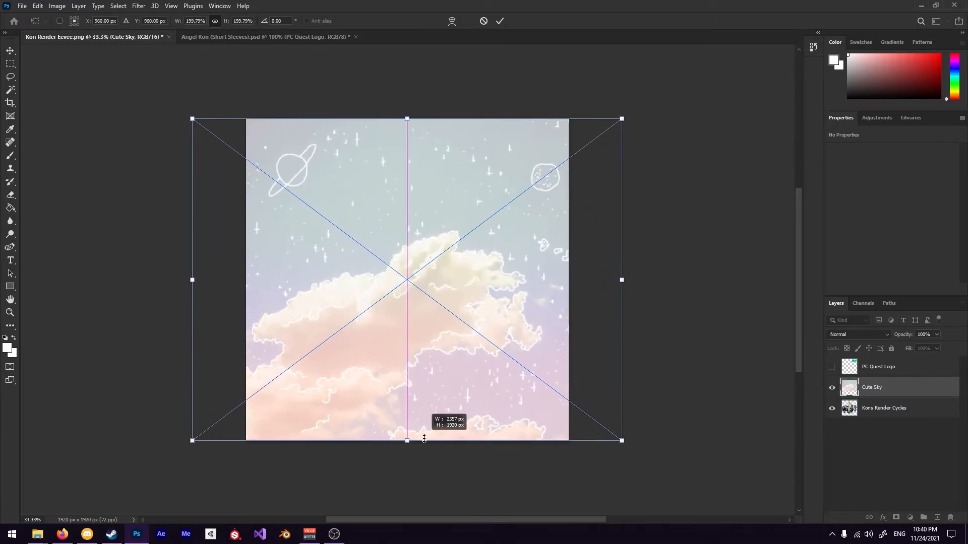
{"action": "key", "text": "Return"}
{"action": "left_click_drag", "start_coordinate": [871, 389], "coordinate": [877, 433]}
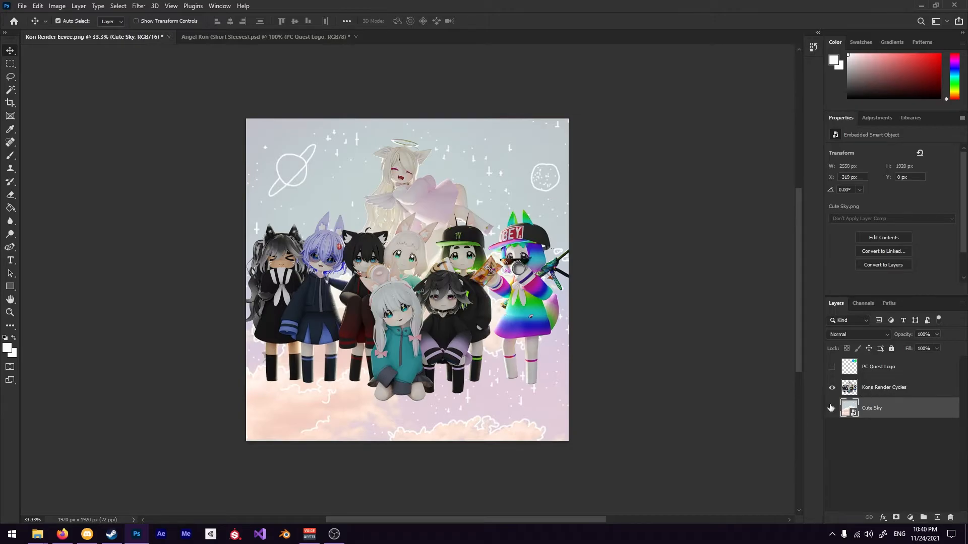
Add a Bevel & Emboss effect to the Kons Render Cycles layer with 1000% depth, 8 px size and 14 px soften
{"action": "left_click", "coordinate": [877, 393]}
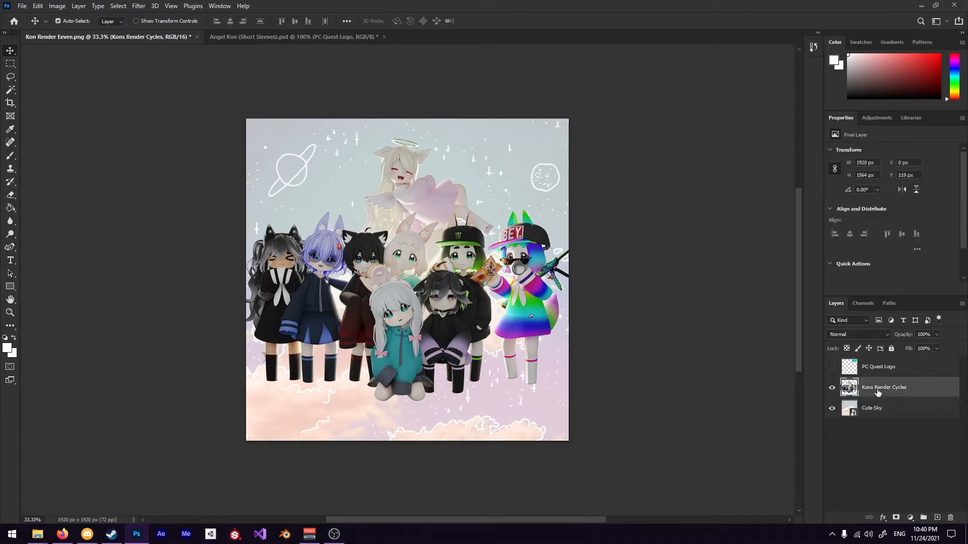
{"action": "right_click", "coordinate": [880, 388]}
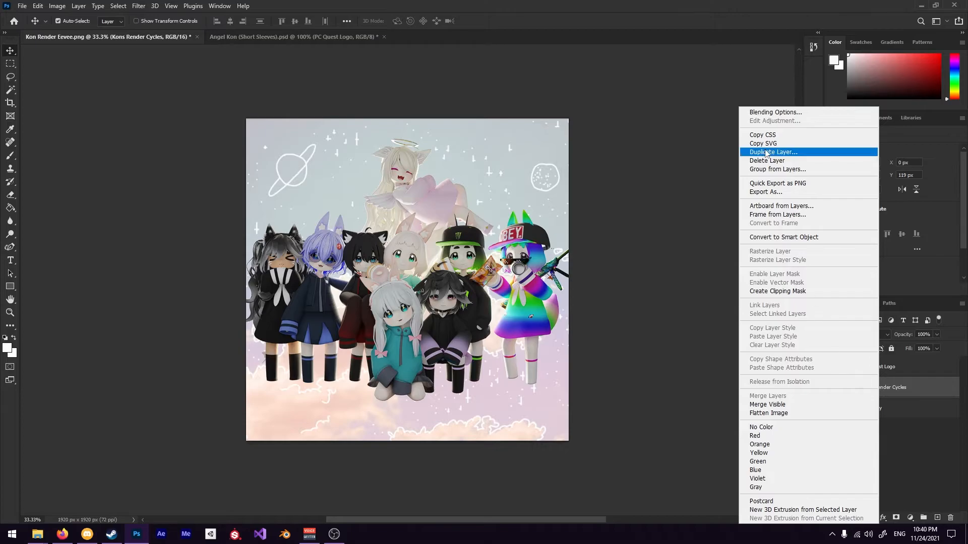
{"action": "left_click", "coordinate": [768, 110]}
{"action": "right_click", "coordinate": [865, 393]}
{"action": "left_click", "coordinate": [739, 120]}
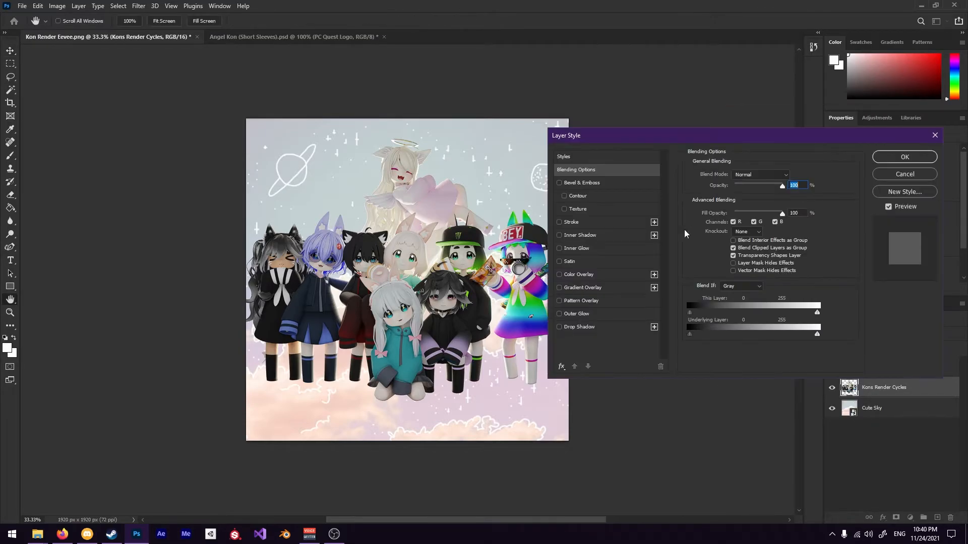
{"action": "left_click_drag", "start_coordinate": [586, 144], "coordinate": [620, 142]}
{"action": "left_click", "coordinate": [595, 182]}
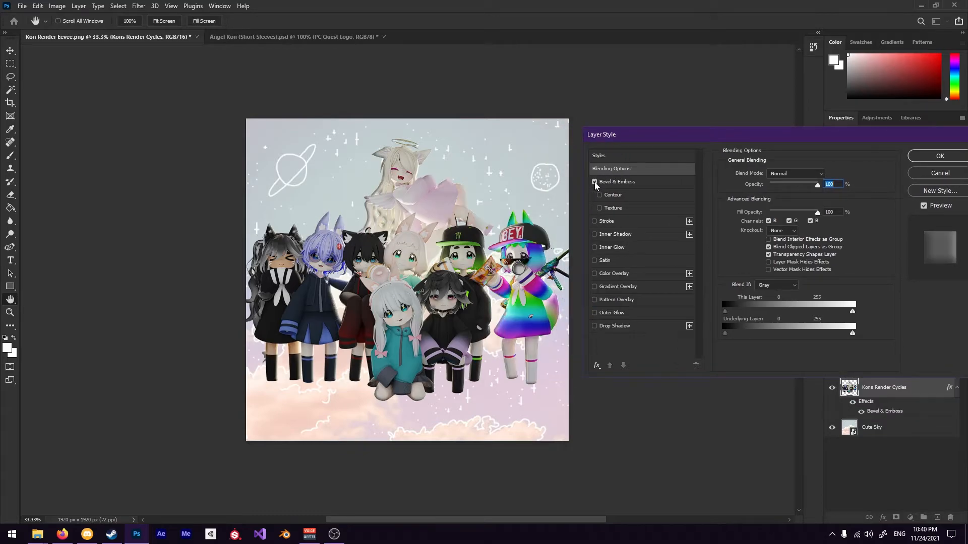
{"action": "left_click", "coordinate": [616, 182]}
{"action": "left_click_drag", "start_coordinate": [766, 216], "coordinate": [788, 226]}
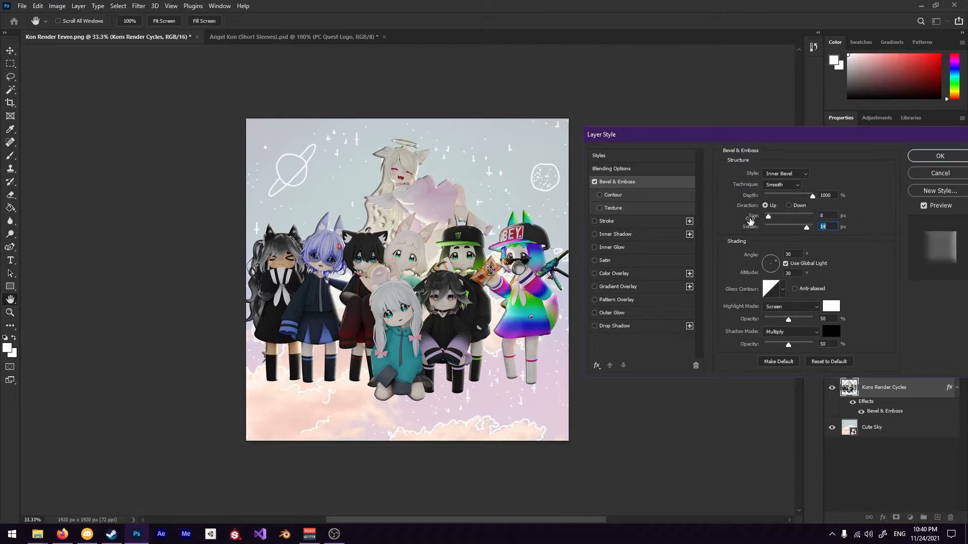
Add a Stroke effect to the Kons Render Cycles layer and set its color to white, ffffff
{"action": "left_click", "coordinate": [594, 222]}
{"action": "left_click", "coordinate": [615, 220]}
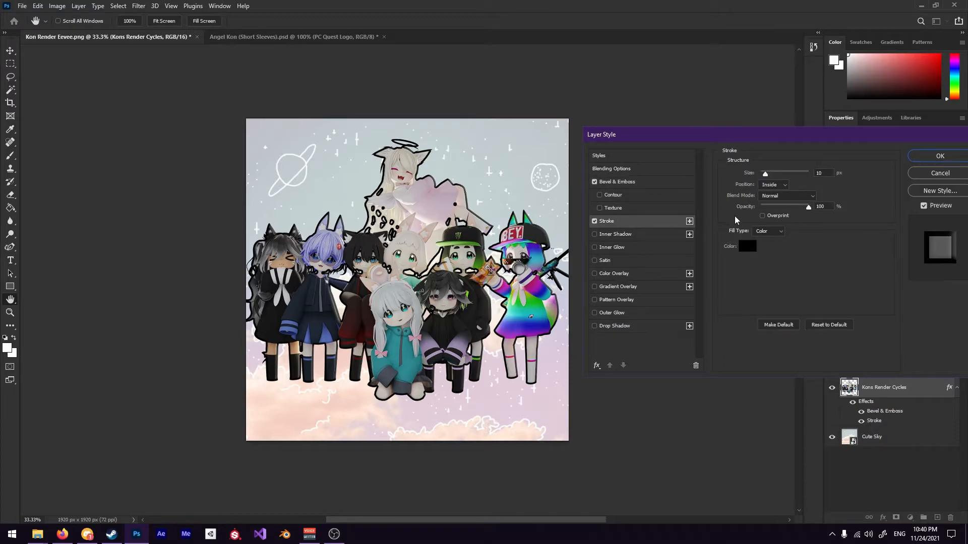
{"action": "left_click", "coordinate": [747, 246]}
{"action": "type", "text": "ffffff"}
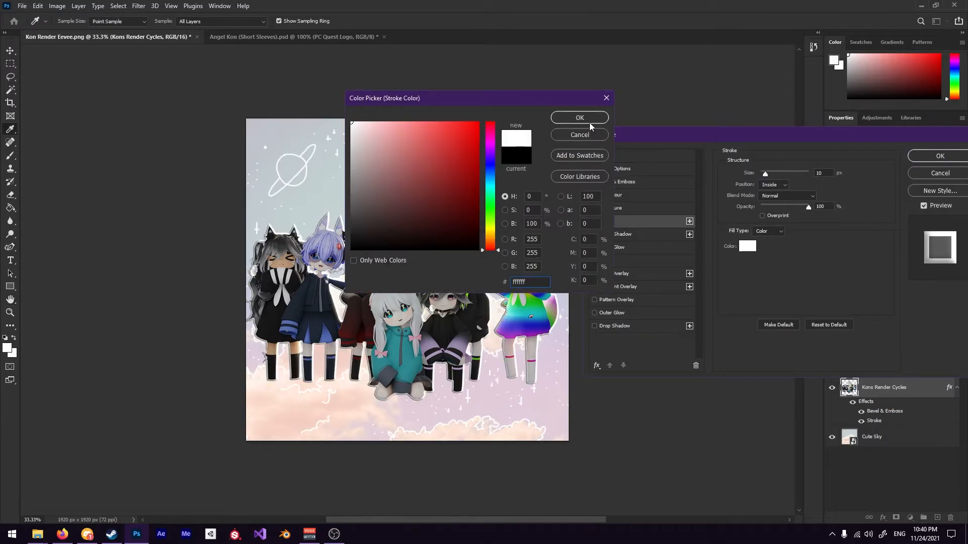
{"action": "left_click", "coordinate": [590, 122]}
Compare the layer with and without the stroke and set the stroke size to 9 px
{"action": "left_click", "coordinate": [595, 220]}
{"action": "left_click", "coordinate": [594, 220]}
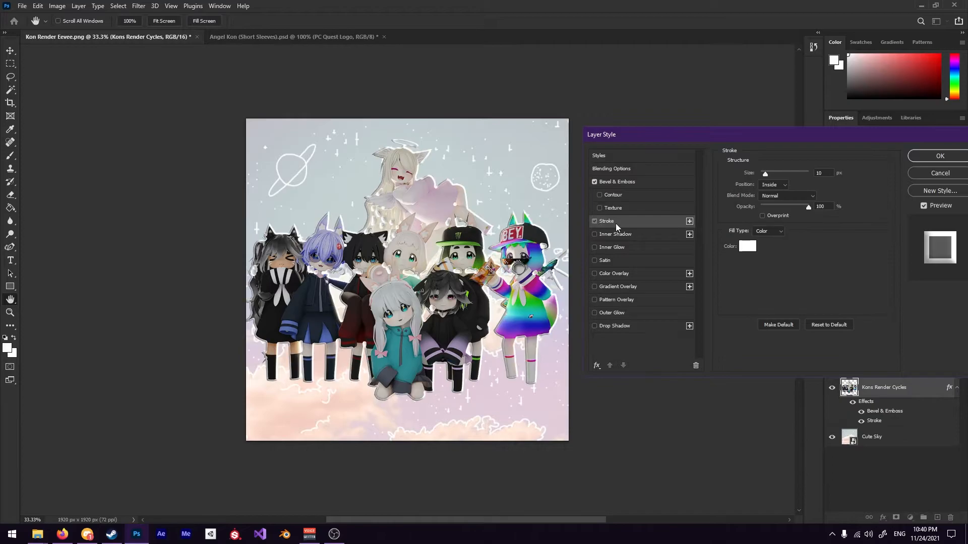
{"action": "left_click_drag", "start_coordinate": [765, 174], "coordinate": [765, 175]}
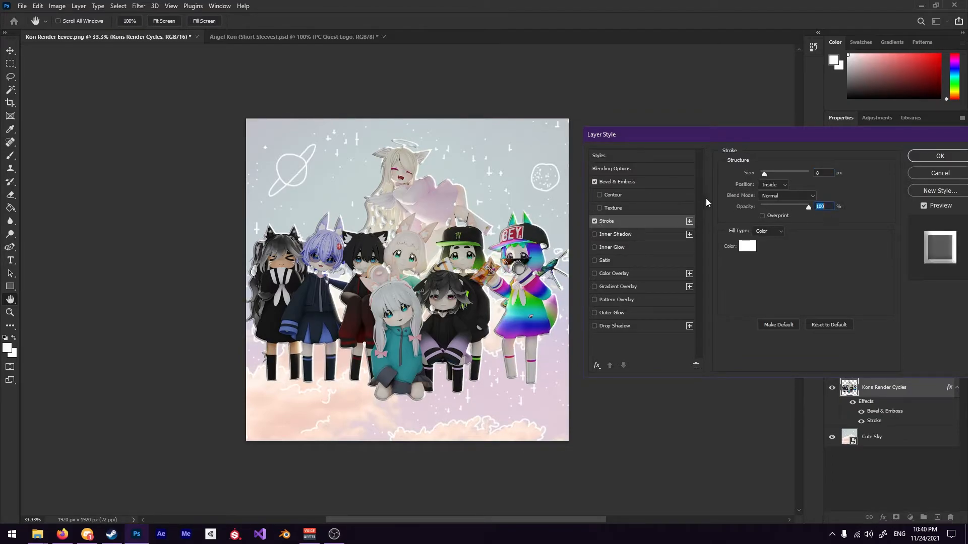
{"action": "left_click", "coordinate": [764, 174]}
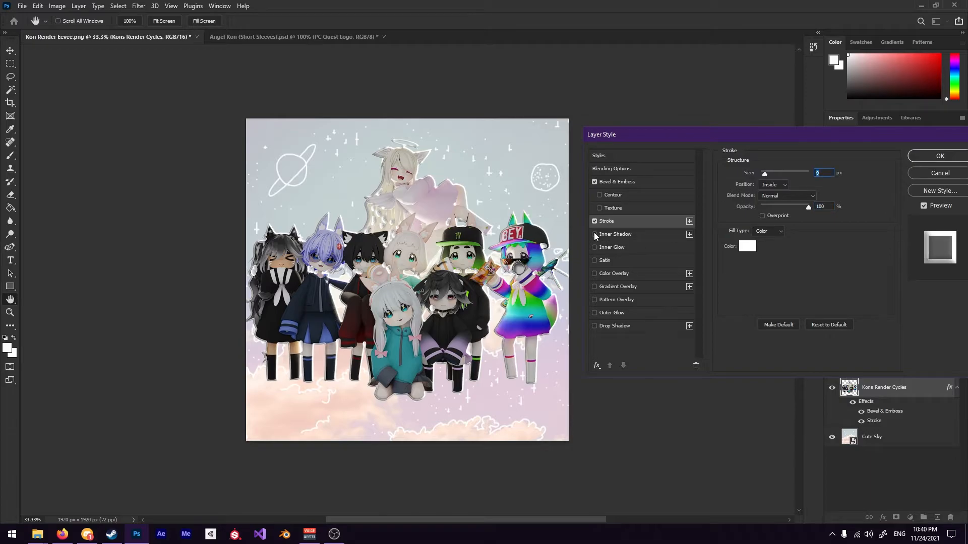
Add an Inner Shadow effect to the Kons Render Cycles layer with 16% opacity, 14 px distance, 0% choke and 243 px size
{"action": "left_click", "coordinate": [594, 233]}
{"action": "left_click", "coordinate": [617, 234]}
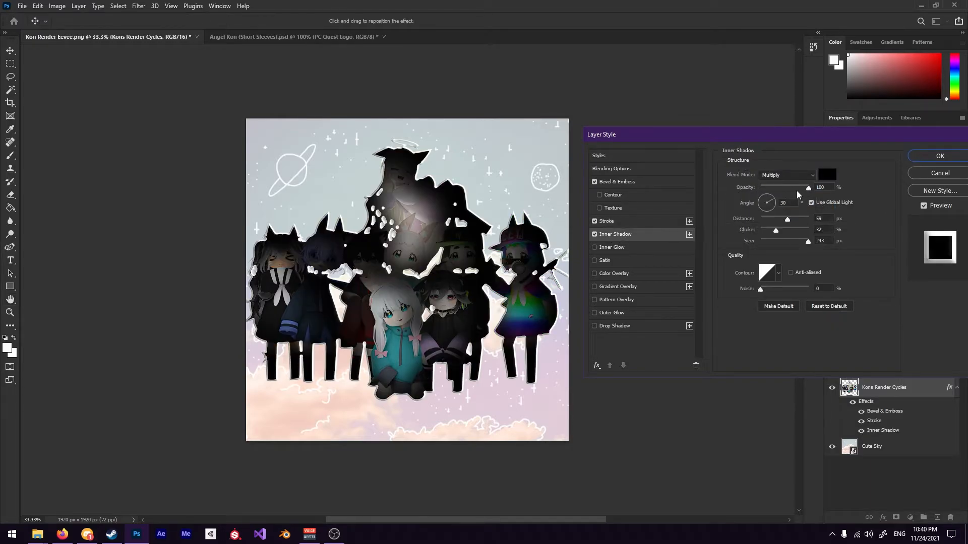
{"action": "left_click_drag", "start_coordinate": [802, 190], "coordinate": [749, 238]}
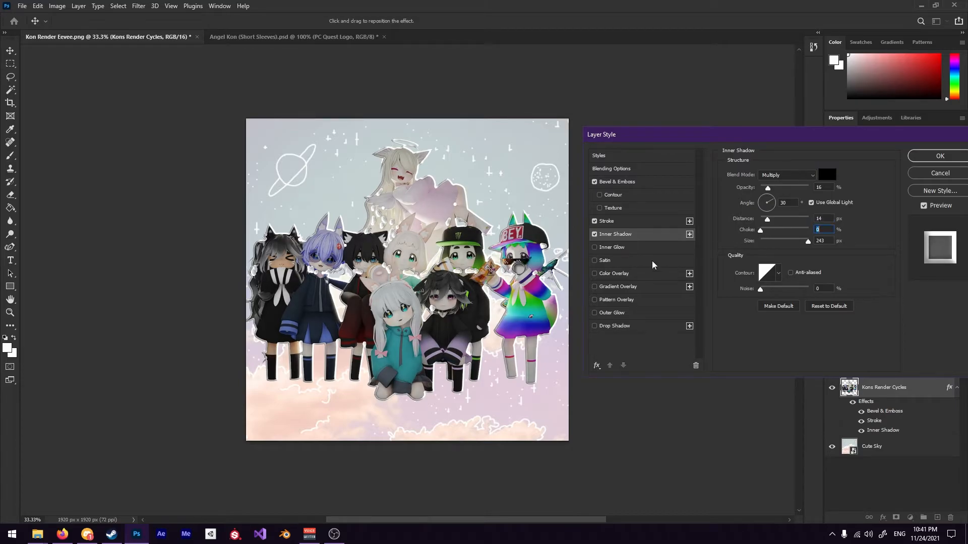
Add an Inner Glow effect to the Kons Render Cycles layer with 100% opacity, 0% choke and 24 px size
{"action": "left_click", "coordinate": [610, 248]}
{"action": "left_click_drag", "start_coordinate": [784, 186], "coordinate": [816, 182]}
{"action": "left_click_drag", "start_coordinate": [770, 261], "coordinate": [701, 269]}
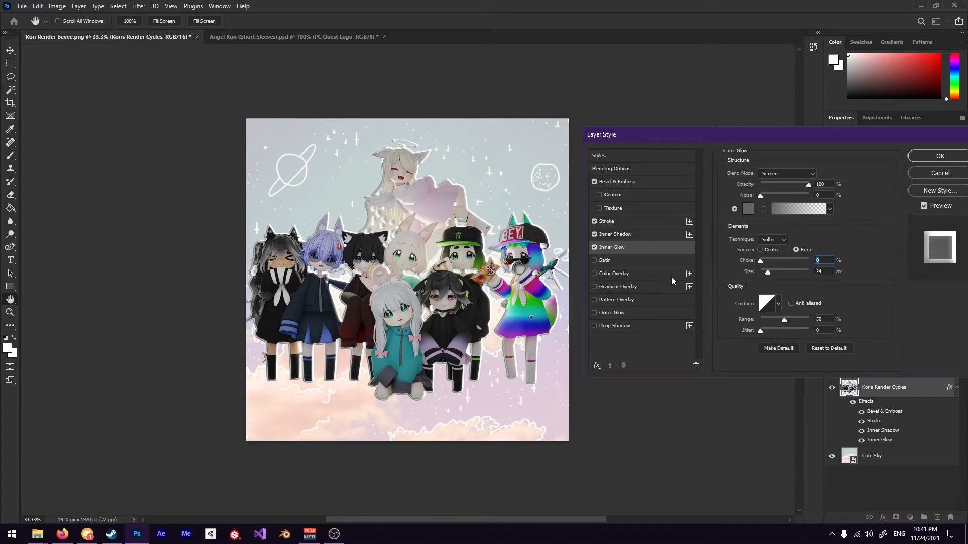
Try the Satin and Color Overlay effects on the Kons Render Cycles layer
{"action": "left_click", "coordinate": [598, 262]}
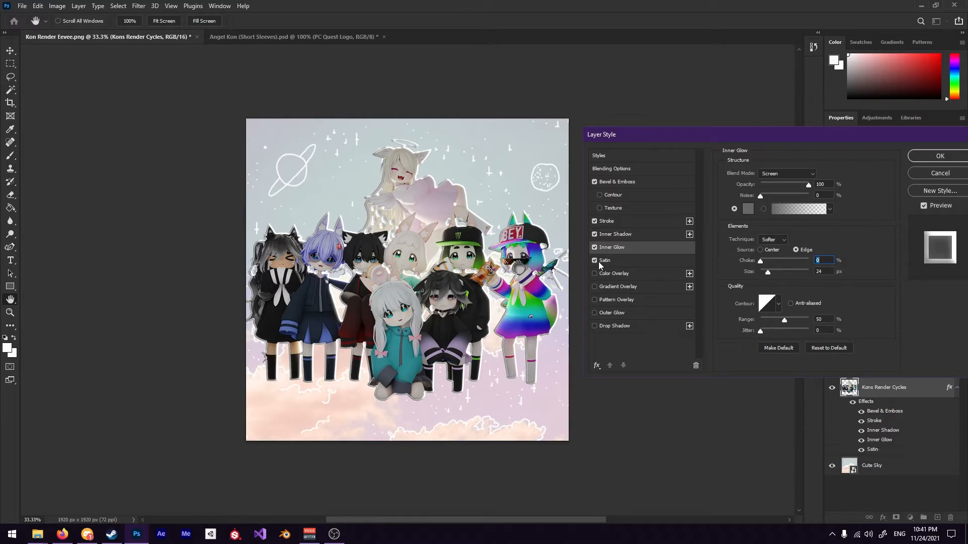
{"action": "left_click", "coordinate": [598, 262]}
{"action": "left_click", "coordinate": [595, 273]}
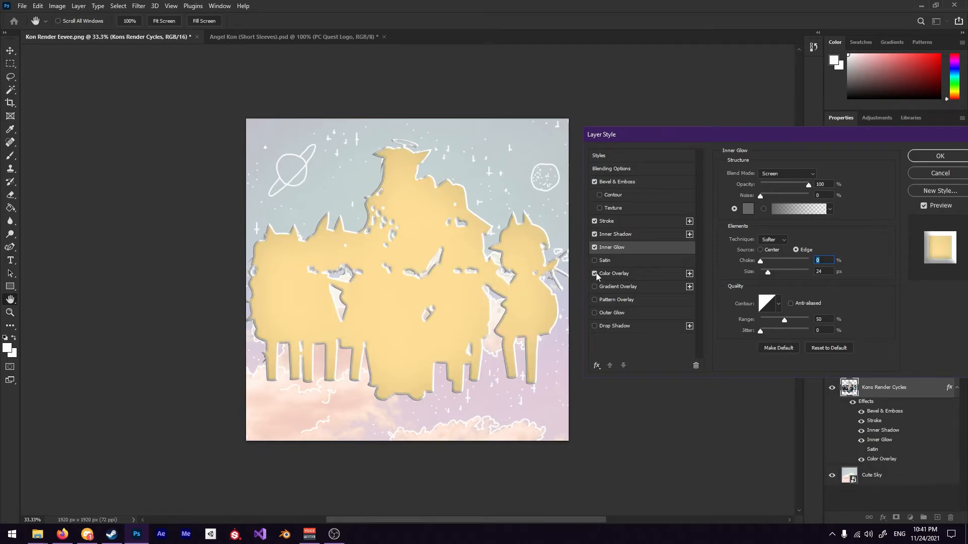
{"action": "left_click", "coordinate": [595, 273]}
Add an Outer Glow effect to the Kons Render Cycles layer with 0% spread and 32 px size
{"action": "left_click", "coordinate": [594, 313]}
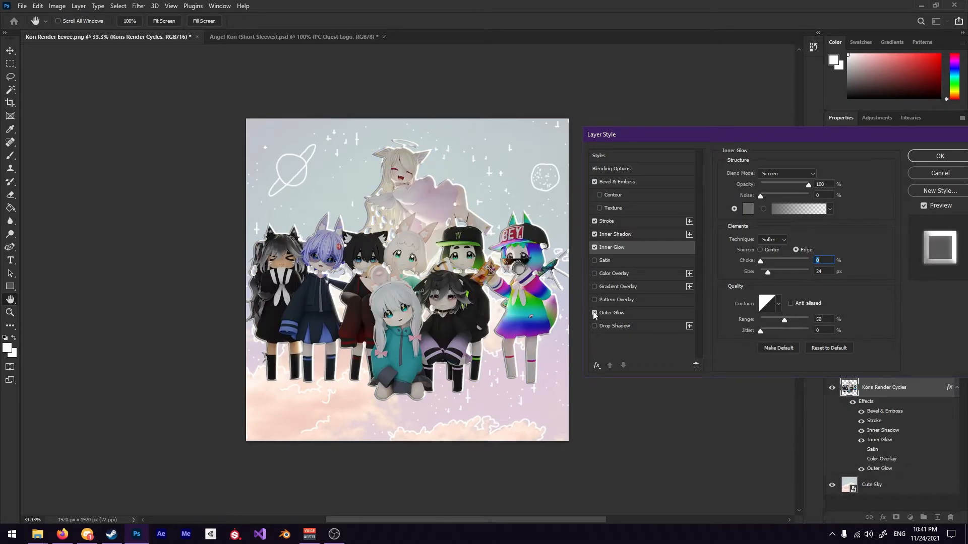
{"action": "left_click", "coordinate": [612, 313]}
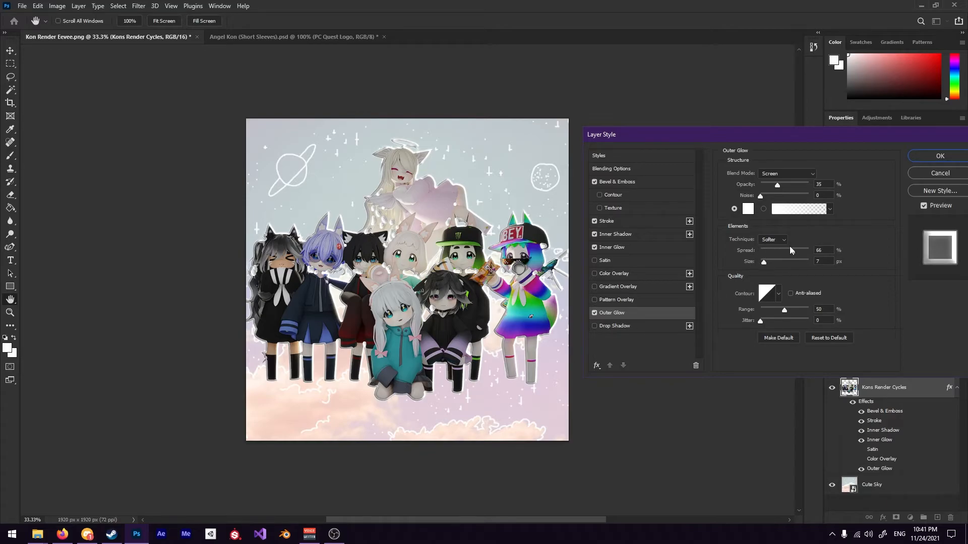
{"action": "left_click_drag", "start_coordinate": [790, 250], "coordinate": [679, 260]}
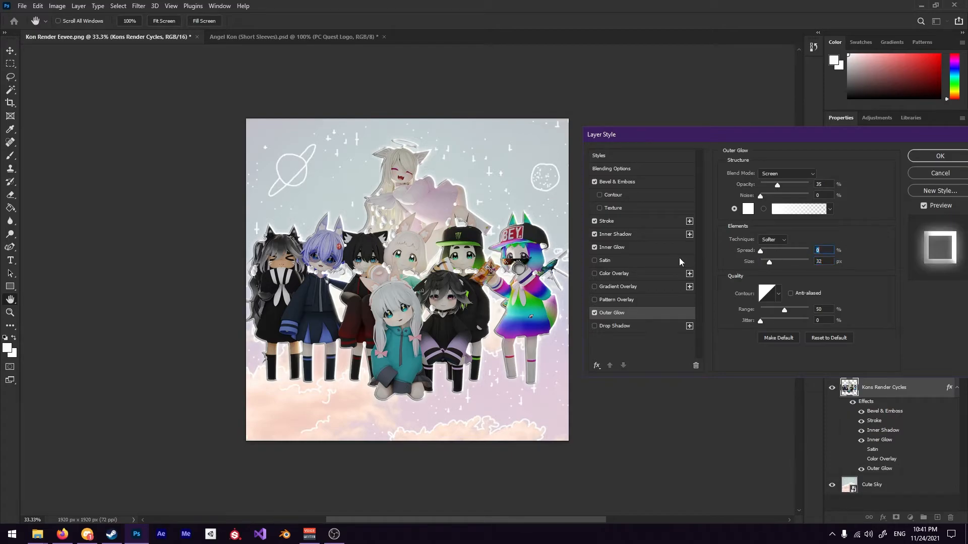
Add a Drop Shadow with 66% opacity, 0 px distance, 0% spread and 32 px size, and apply the layer effects
{"action": "left_click", "coordinate": [600, 327]}
{"action": "mouse_move", "coordinate": [775, 234]}
{"action": "left_mouse_down"}
{"action": "mouse_move", "coordinate": [757, 237]}
{"action": "mouse_move", "coordinate": [771, 246]}
{"action": "left_mouse_up"}
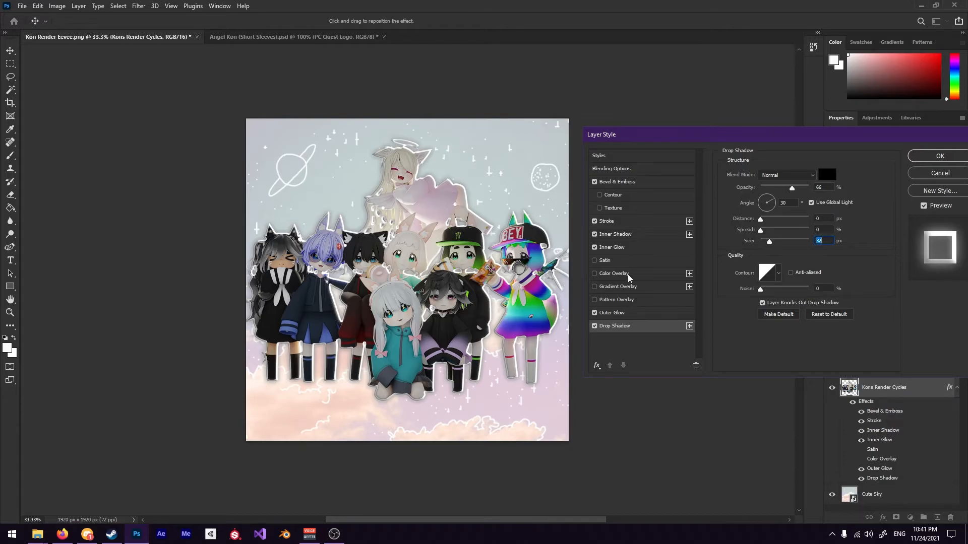
{"action": "left_click", "coordinate": [939, 157]}
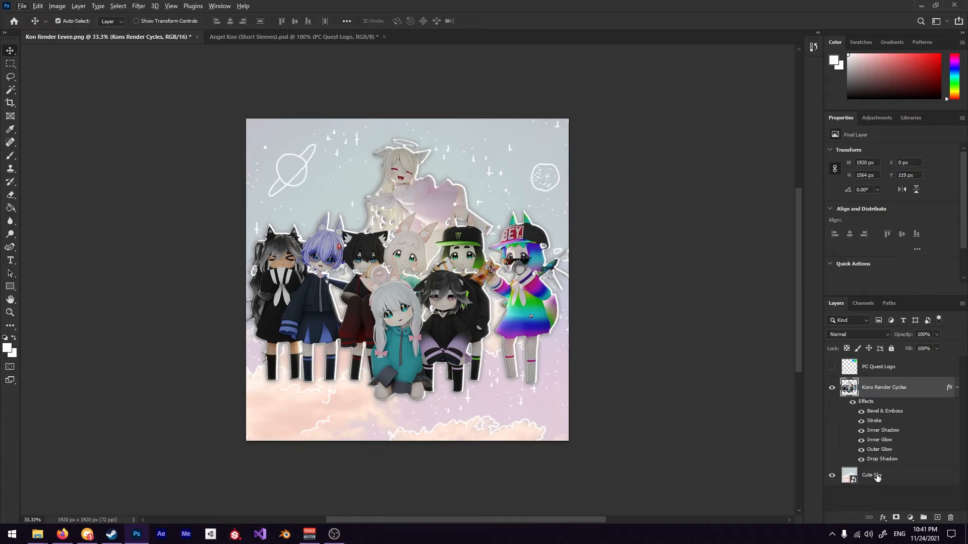
Rasterize the Cute Sky layer
{"action": "left_click", "coordinate": [877, 477]}
{"action": "right_click", "coordinate": [876, 477]}
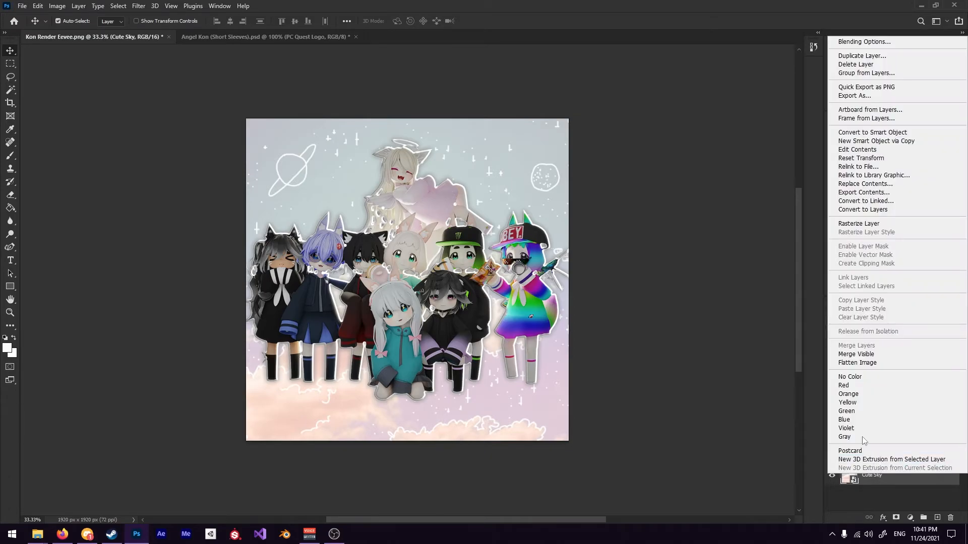
{"action": "left_click", "coordinate": [857, 224]}
Add a Bevel & Emboss effect to the Cute Sky layer with 0 px size and 16 px soften
{"action": "right_click", "coordinate": [872, 483]}
{"action": "left_click", "coordinate": [857, 66]}
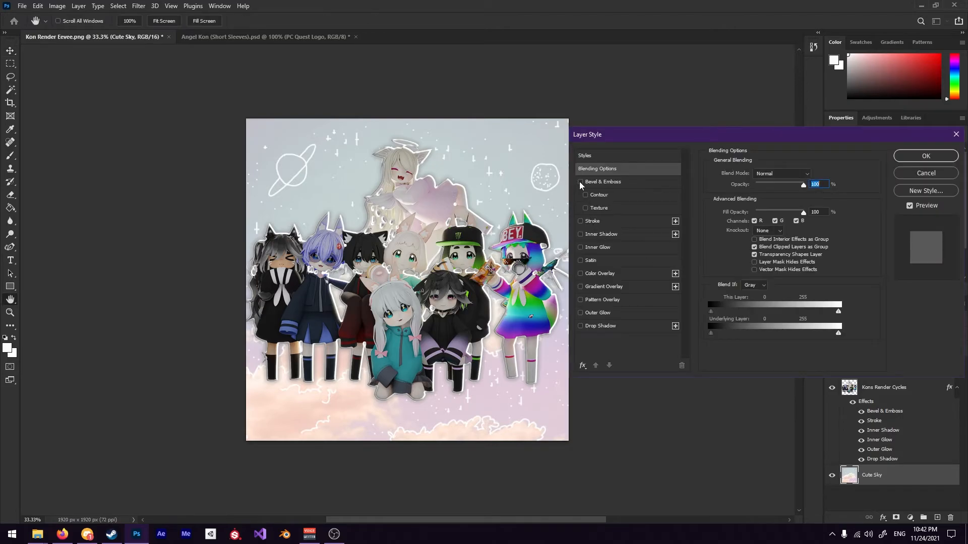
{"action": "left_click", "coordinate": [579, 181]}
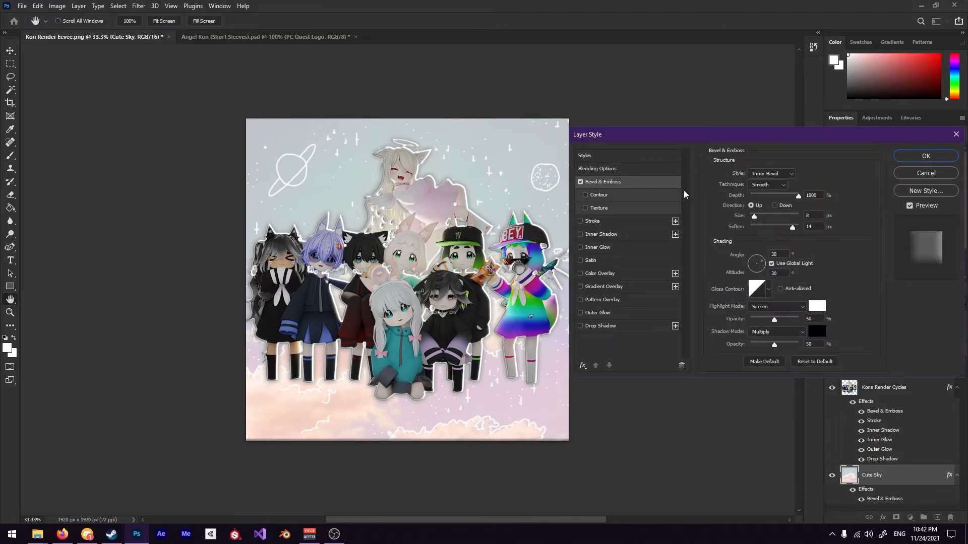
{"action": "left_click_drag", "start_coordinate": [760, 214], "coordinate": [573, 251]}
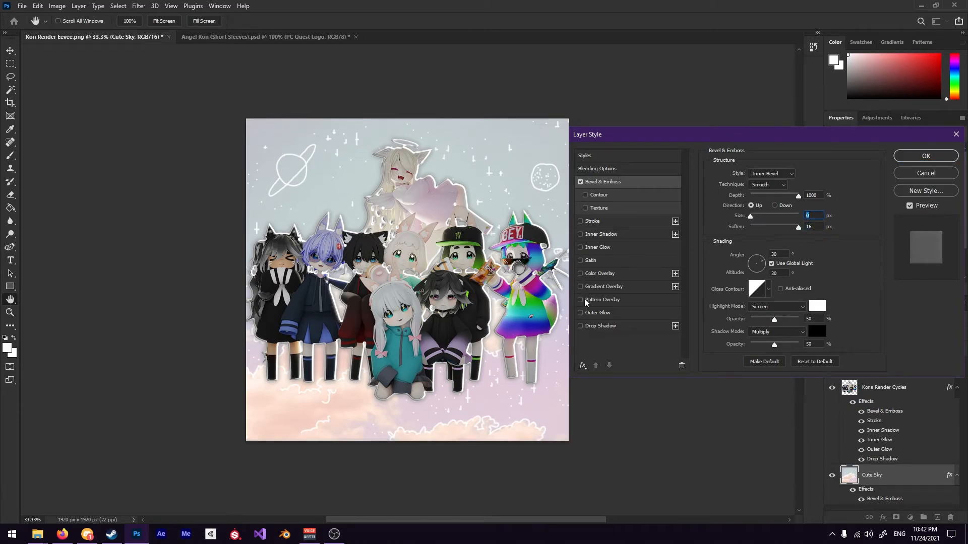
Add an Inner Shadow to the Cute Sky layer with 35 px distance, 59% choke and 207 px size, and apply the effects
{"action": "left_click", "coordinate": [581, 235]}
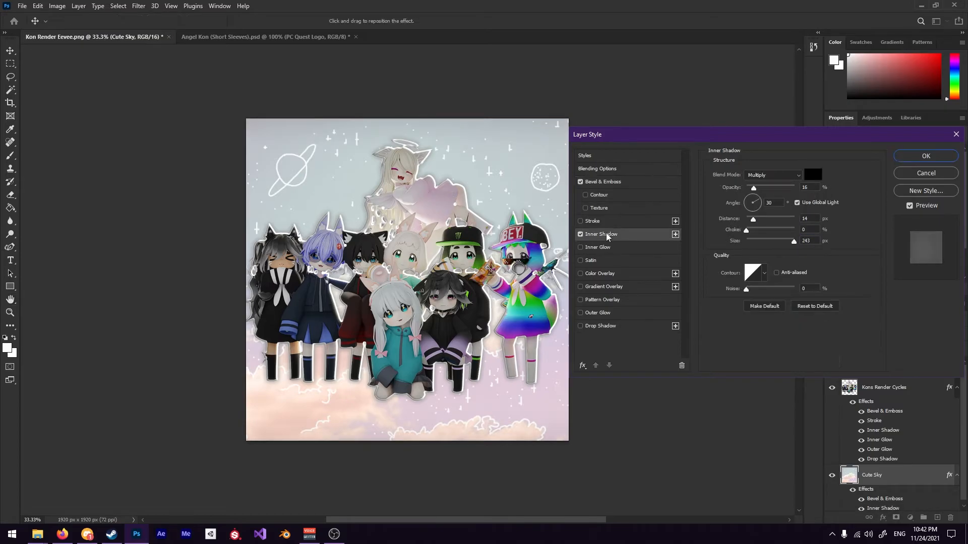
{"action": "mouse_move", "coordinate": [757, 224]}
{"action": "left_mouse_down"}
{"action": "mouse_move", "coordinate": [780, 221]}
{"action": "mouse_move", "coordinate": [765, 231]}
{"action": "mouse_move", "coordinate": [777, 231]}
{"action": "mouse_move", "coordinate": [748, 220]}
{"action": "mouse_move", "coordinate": [771, 221]}
{"action": "mouse_move", "coordinate": [787, 241]}
{"action": "mouse_move", "coordinate": [764, 225]}
{"action": "mouse_move", "coordinate": [749, 232]}
{"action": "mouse_move", "coordinate": [769, 231]}
{"action": "left_mouse_up"}
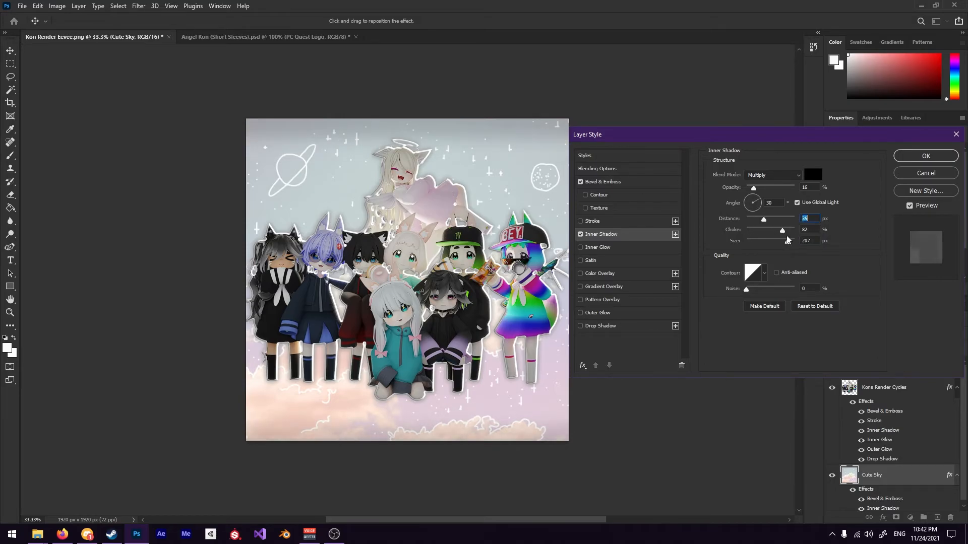
{"action": "left_click", "coordinate": [774, 231]}
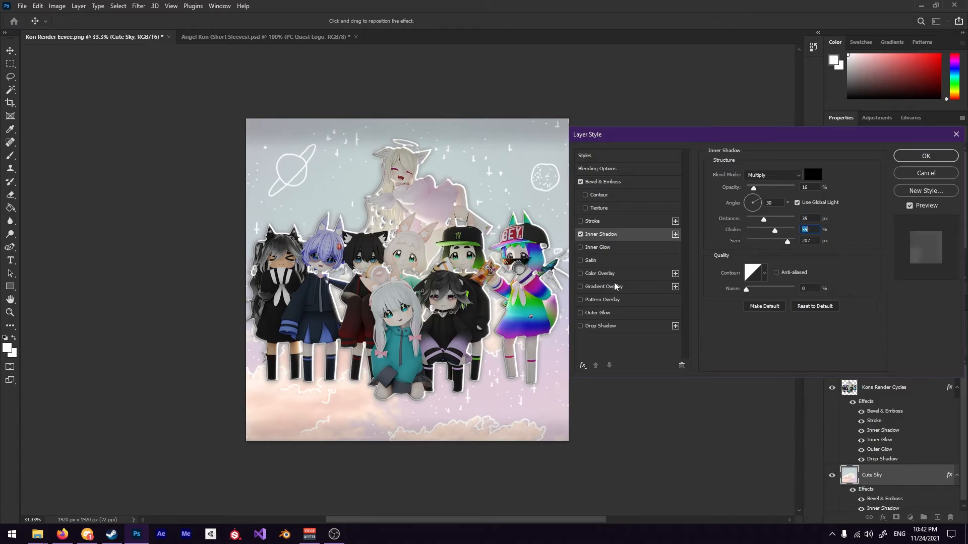
{"action": "left_click", "coordinate": [917, 157]}
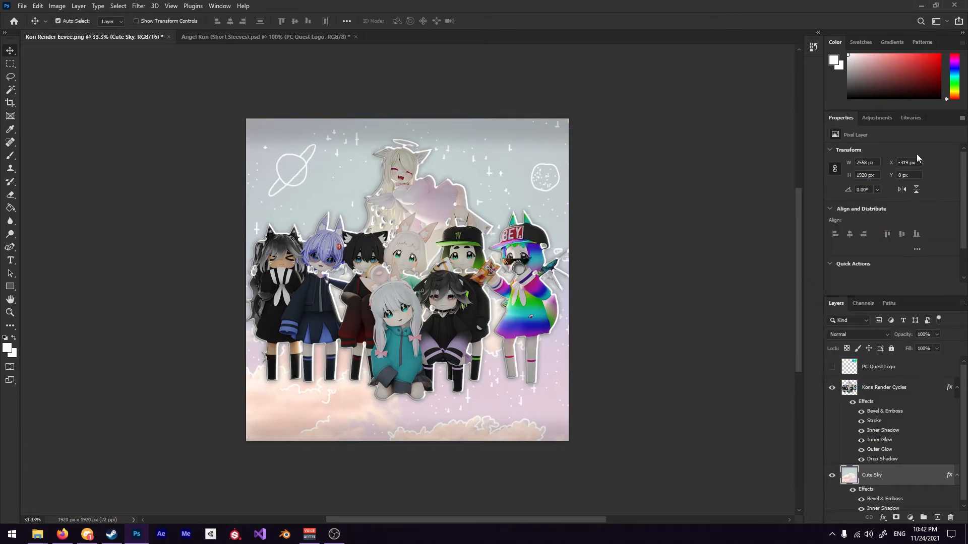
Compare the Cute Sky layer with and without its effects, and make the PC Quest Logo layer visible
{"action": "left_click", "coordinate": [852, 490]}
{"action": "left_click", "coordinate": [852, 490]}
{"action": "left_click", "coordinate": [831, 367]}
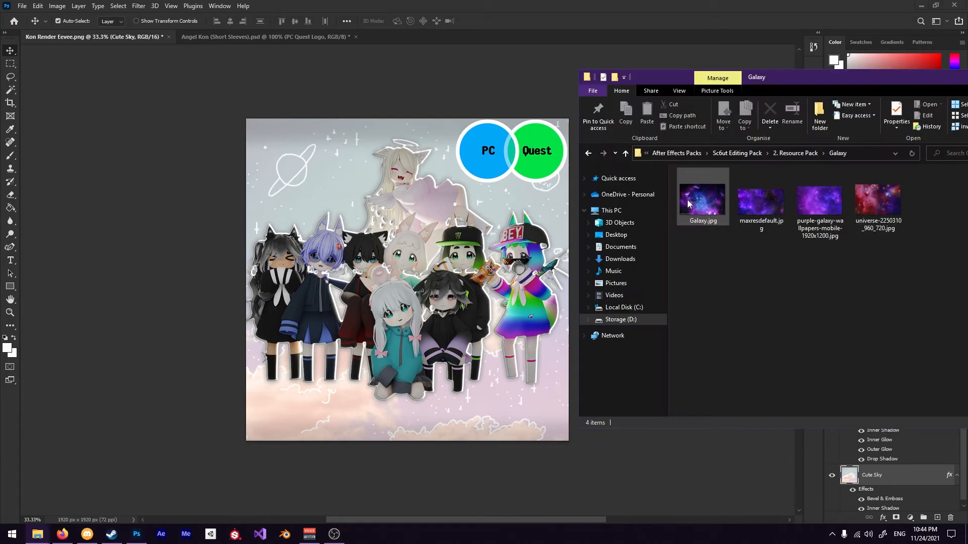
Place Galaxy.jpg above the Kons Render Cycles layer and scale it to 153.57% so it covers the whole canvas
{"action": "left_click_drag", "start_coordinate": [687, 200], "coordinate": [453, 266]}
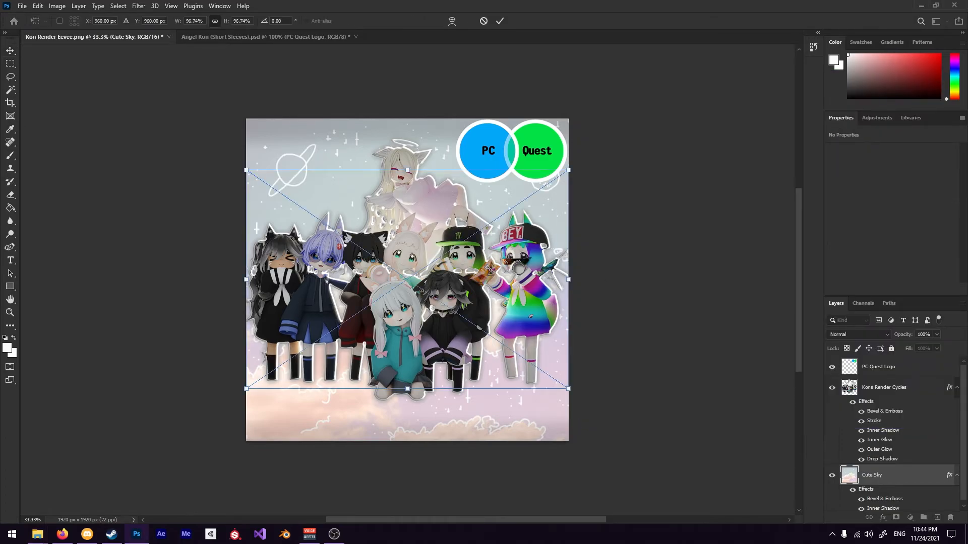
{"action": "left_click_drag", "start_coordinate": [877, 480], "coordinate": [877, 379]}
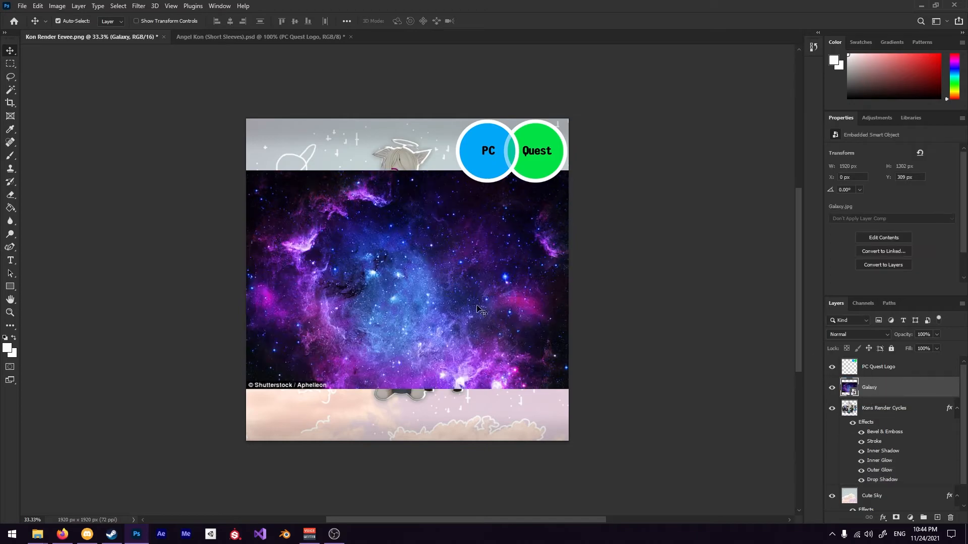
{"action": "left_click_drag", "start_coordinate": [407, 170], "coordinate": [408, 114]}
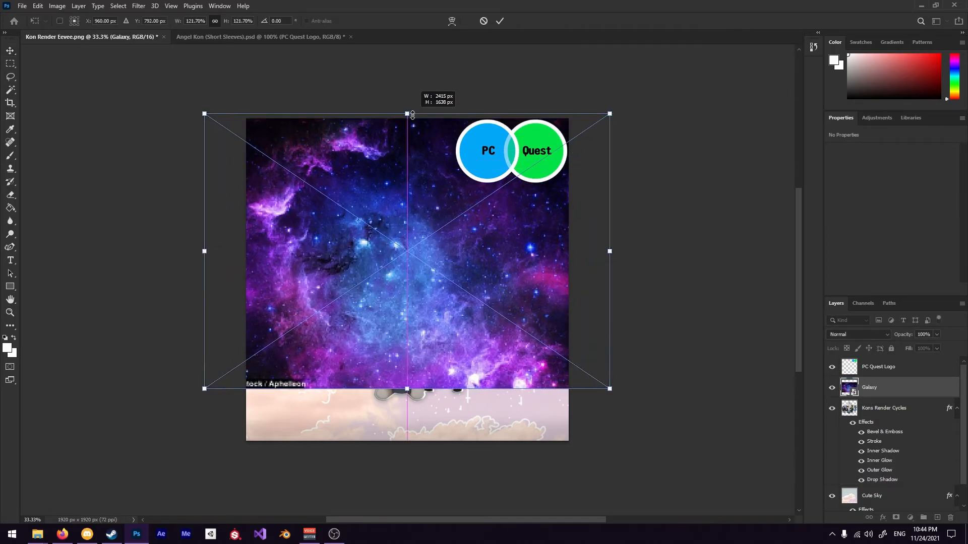
{"action": "left_click_drag", "start_coordinate": [408, 395], "coordinate": [409, 461]}
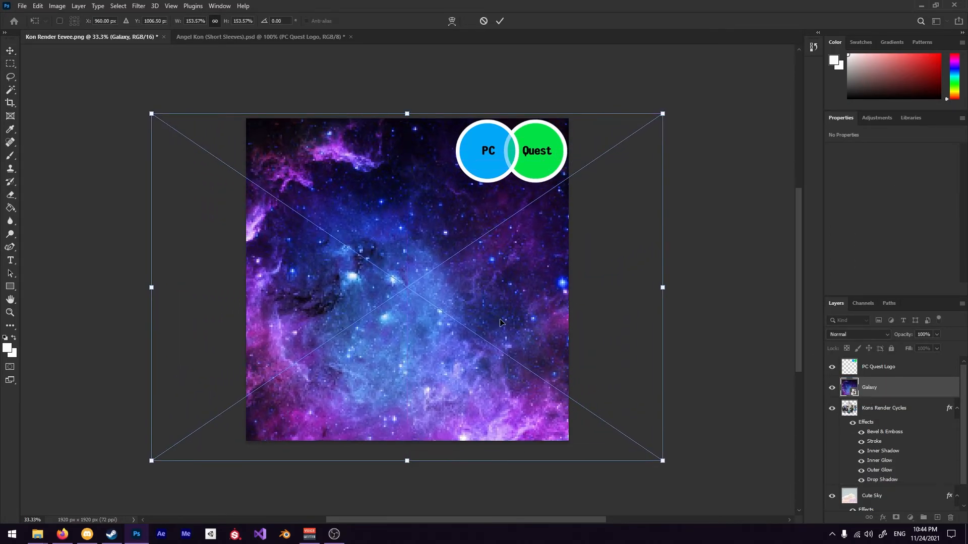
{"action": "key", "text": "Return"}
Rasterize the Galaxy layer
{"action": "right_click", "coordinate": [881, 384]}
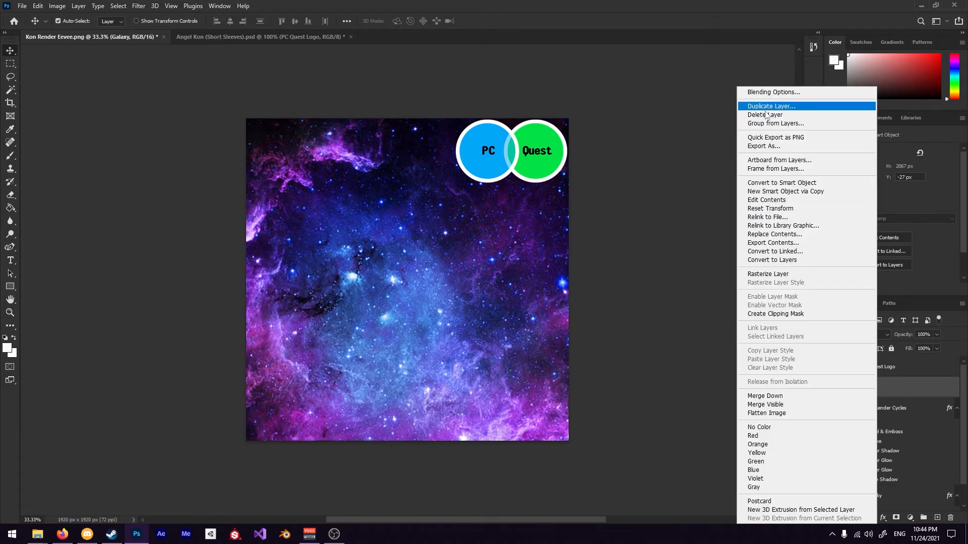
{"action": "left_click", "coordinate": [762, 275]}
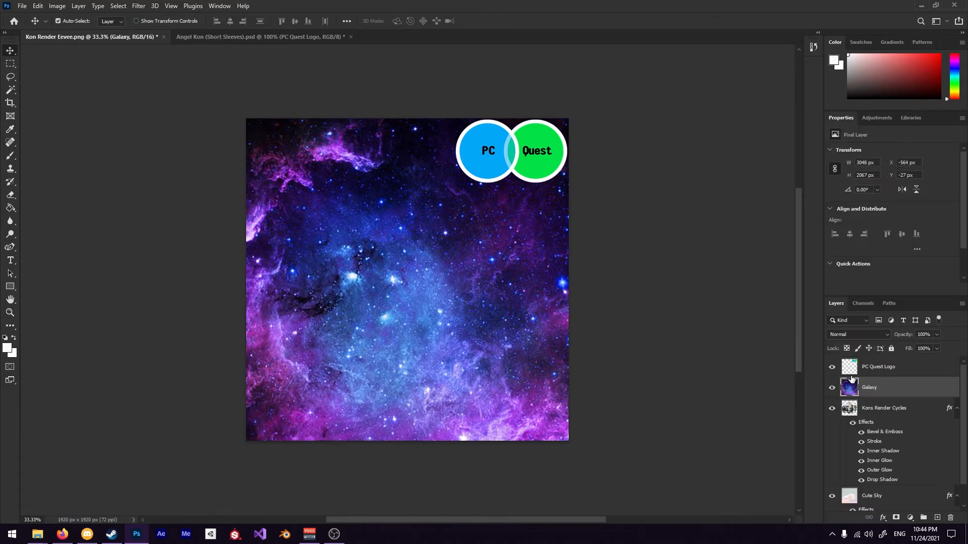
{"action": "right_click", "coordinate": [879, 389]}
{"action": "left_click", "coordinate": [721, 363]}
Set the Galaxy layer's blend mode to Soft Light and adjust its opacity
{"action": "left_click", "coordinate": [877, 335]}
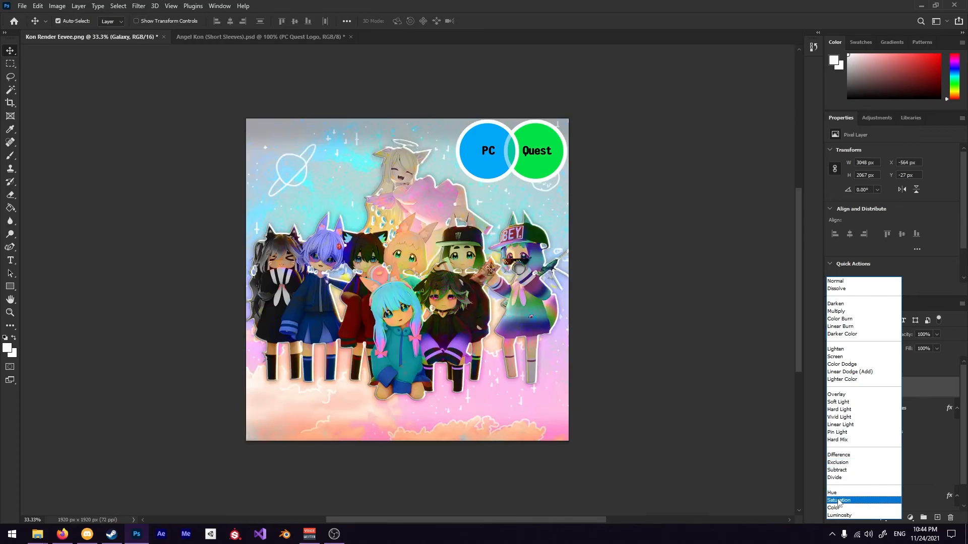
{"action": "left_click", "coordinate": [837, 402]}
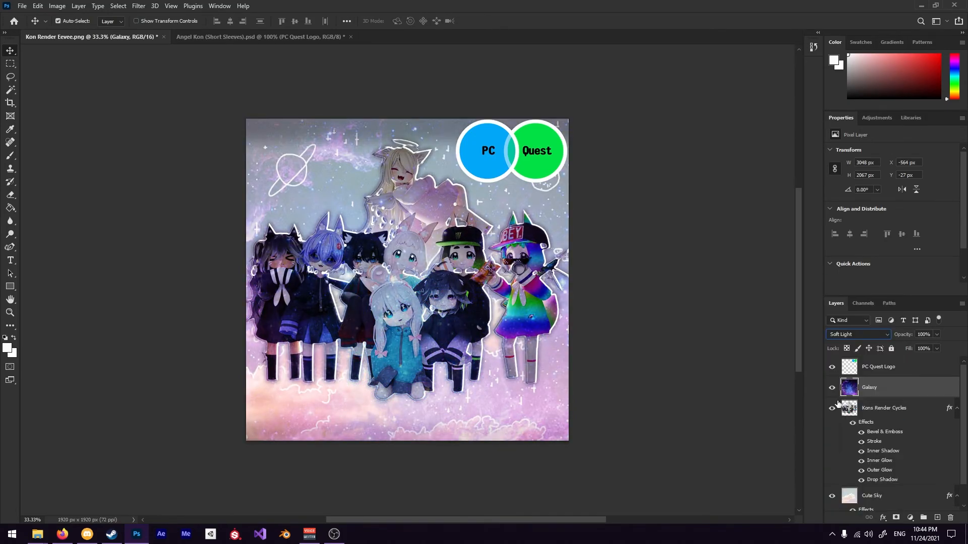
{"action": "mouse_move", "coordinate": [904, 335]}
{"action": "left_mouse_down"}
{"action": "mouse_move", "coordinate": [891, 331]}
{"action": "mouse_move", "coordinate": [903, 338]}
{"action": "left_mouse_up"}
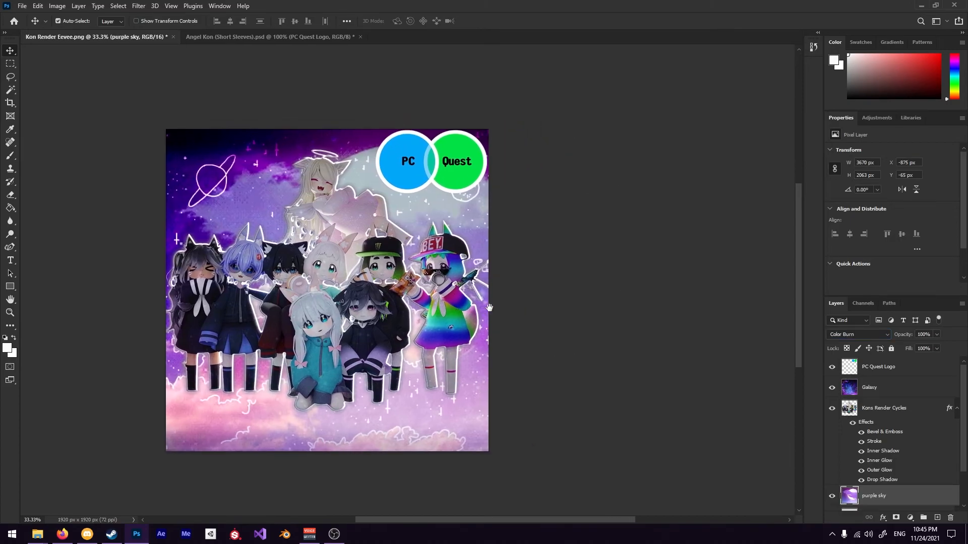
Compare the composition with and without the purple sky layer
{"action": "left_click_drag", "start_coordinate": [489, 308], "coordinate": [554, 307]}
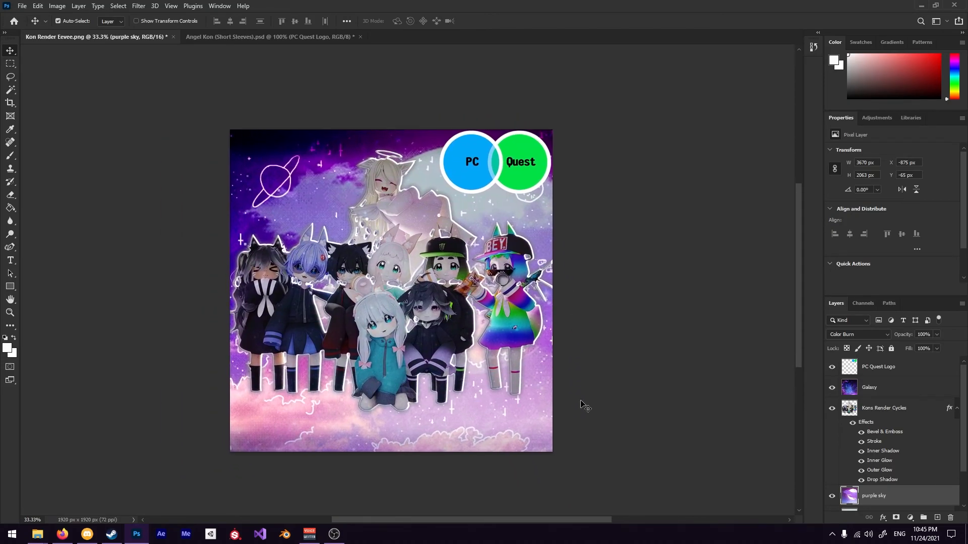
{"action": "left_click", "coordinate": [523, 467]}
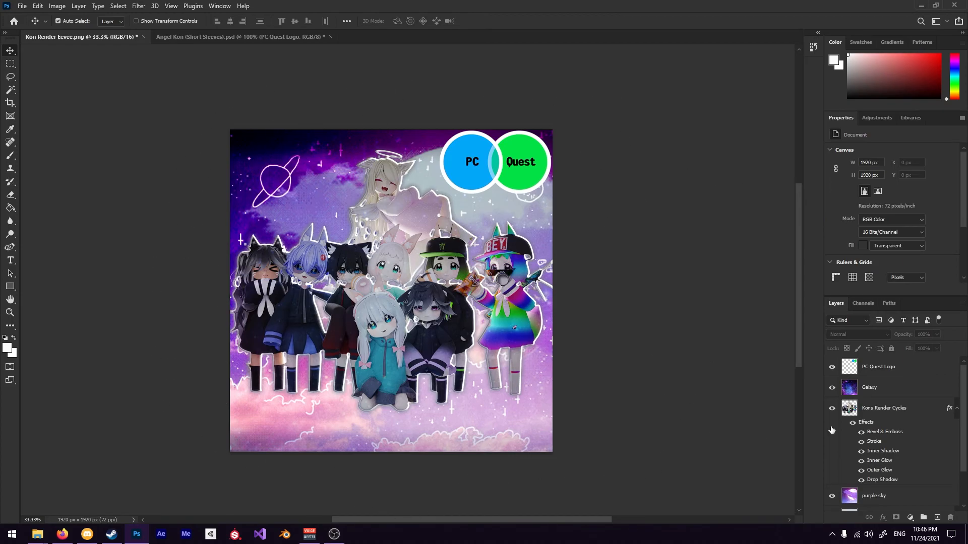
{"action": "scroll", "coordinate": [879, 440], "scroll_direction": "down", "scroll_amount": 1}
{"action": "left_click", "coordinate": [888, 478]}
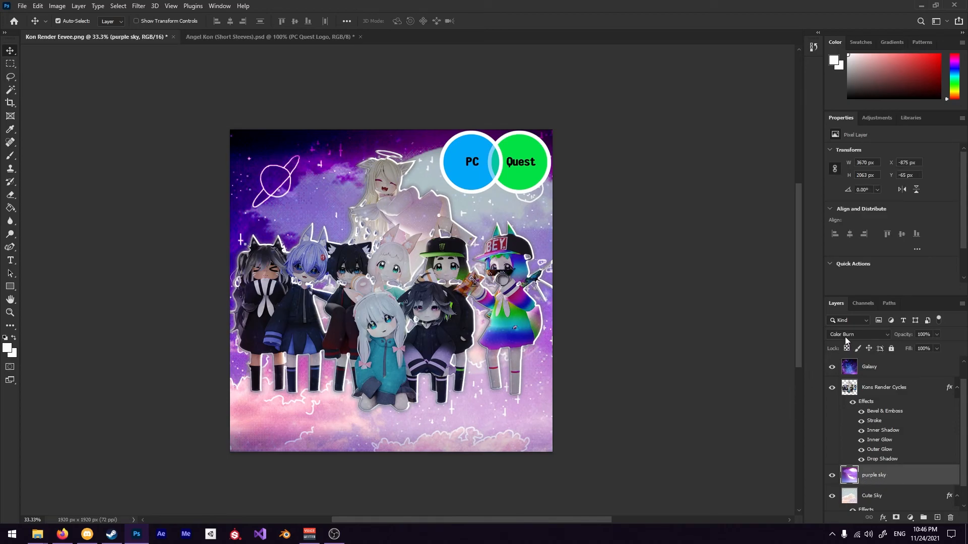
{"action": "left_click", "coordinate": [832, 475]}
{"action": "left_click", "coordinate": [833, 475]}
{"action": "left_click", "coordinate": [832, 475]}
{"action": "left_click", "coordinate": [833, 475]}
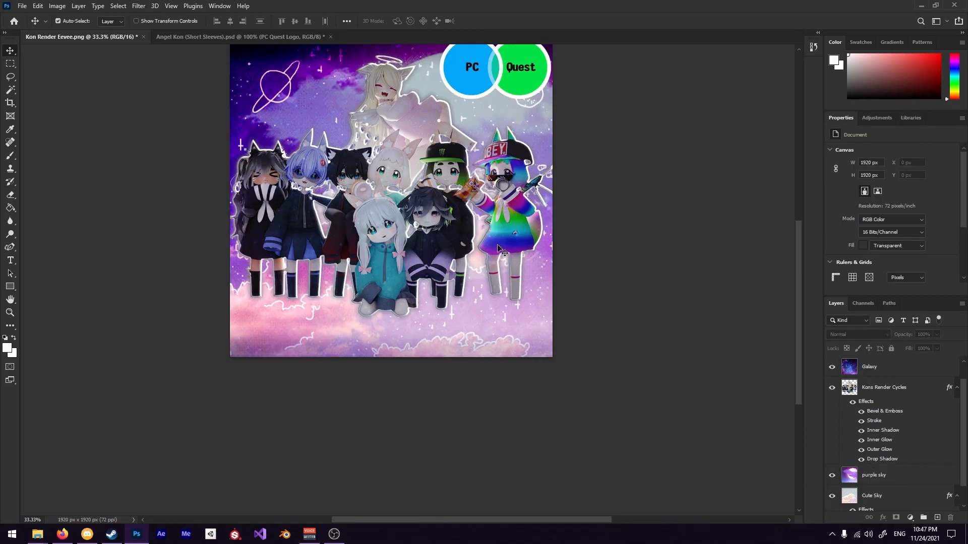
{"action": "left_click_drag", "start_coordinate": [499, 248], "coordinate": [460, 361]}
{"action": "left_click_drag", "start_coordinate": [306, 355], "coordinate": [400, 270]}
{"action": "left_click_drag", "start_coordinate": [322, 340], "coordinate": [398, 330]}
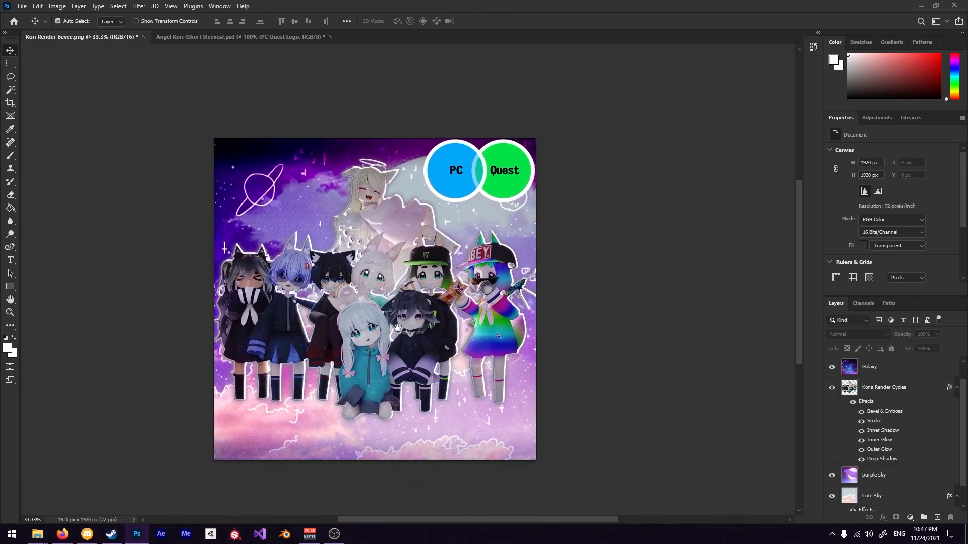